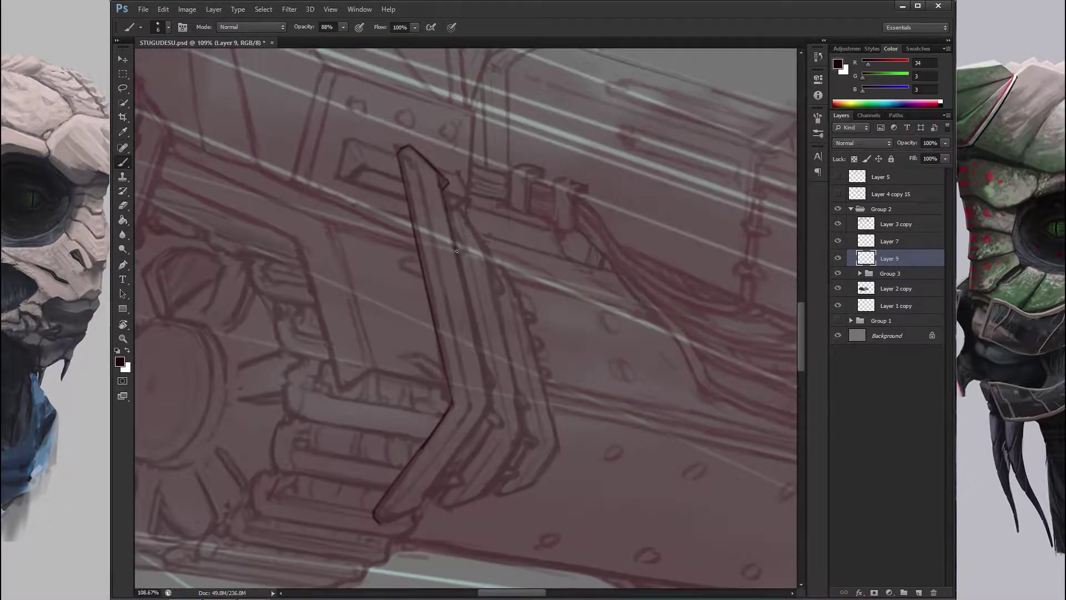
# Ink the inner long edge of the front V-shaped armour plate over the rough sketch on Layer 9.
pyautogui.moveTo(482, 297); pyautogui.dragTo(486, 191)
pyautogui.moveTo(428, 289); pyautogui.dragTo(339, 168)
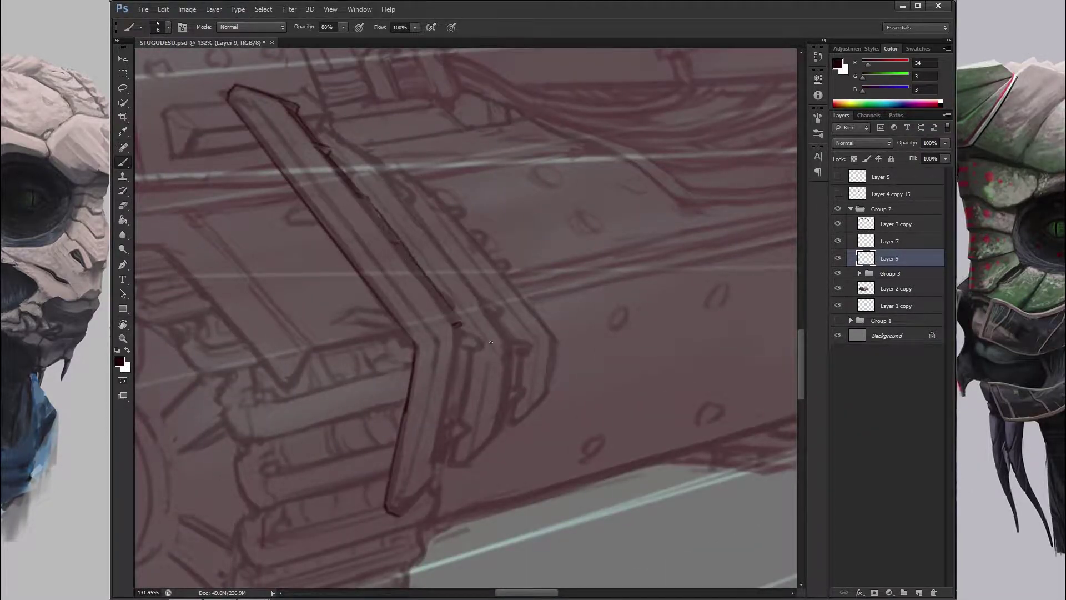
pyautogui.press('r')
pyautogui.moveTo(420, 267)
pyautogui.mouseDown()
pyautogui.moveTo(509, 193)
pyautogui.moveTo(376, 225)
pyautogui.mouseUp()
pyautogui.press('b')
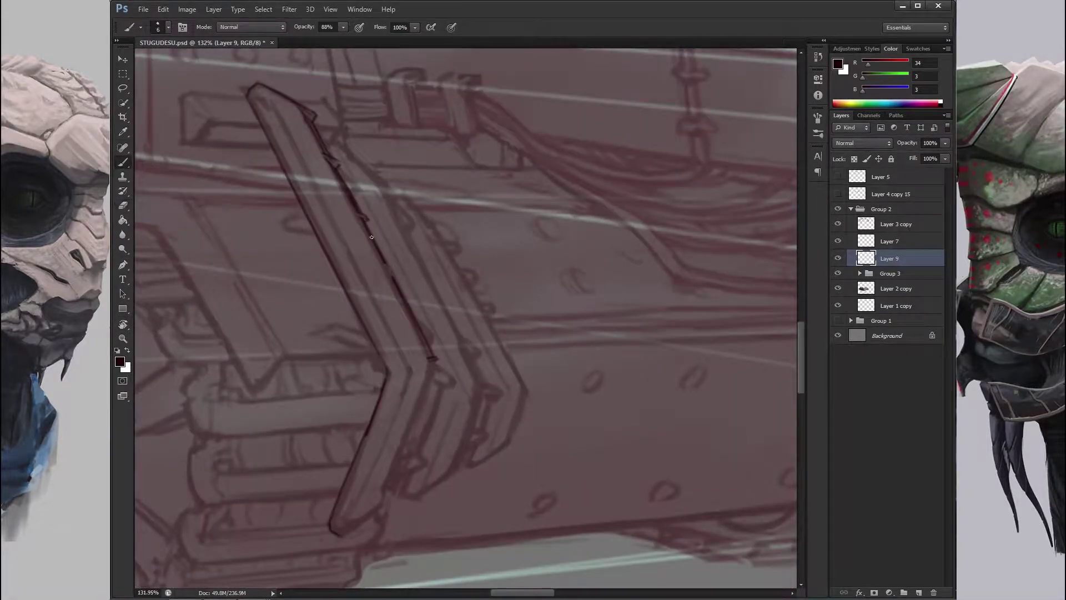
# Close the lower arm of the front armour plate and ink small notches along its back edge.
pyautogui.moveTo(395, 258)
pyautogui.mouseDown()
pyautogui.moveTo(455, 222)
pyautogui.moveTo(447, 285)
pyautogui.moveTo(481, 252)
pyautogui.moveTo(409, 381)
pyautogui.moveTo(588, 255)
pyautogui.moveTo(507, 210)
pyautogui.moveTo(543, 364)
pyautogui.mouseUp()
pyautogui.press('e')
pyautogui.press('b')
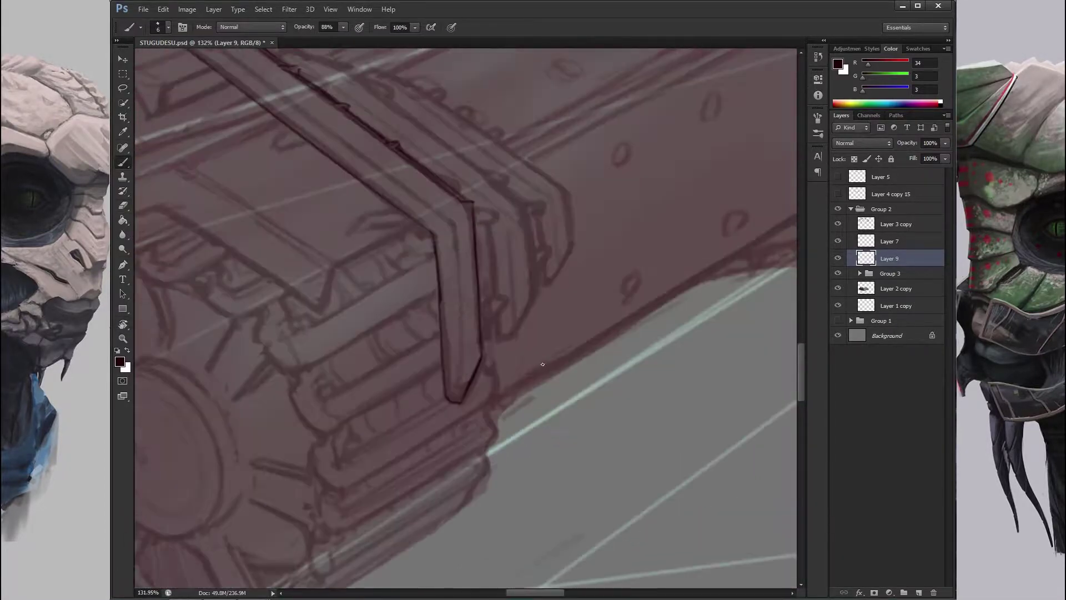
pyautogui.moveTo(474, 205); pyautogui.dragTo(520, 255)
pyautogui.moveTo(458, 354); pyautogui.dragTo(332, 278)
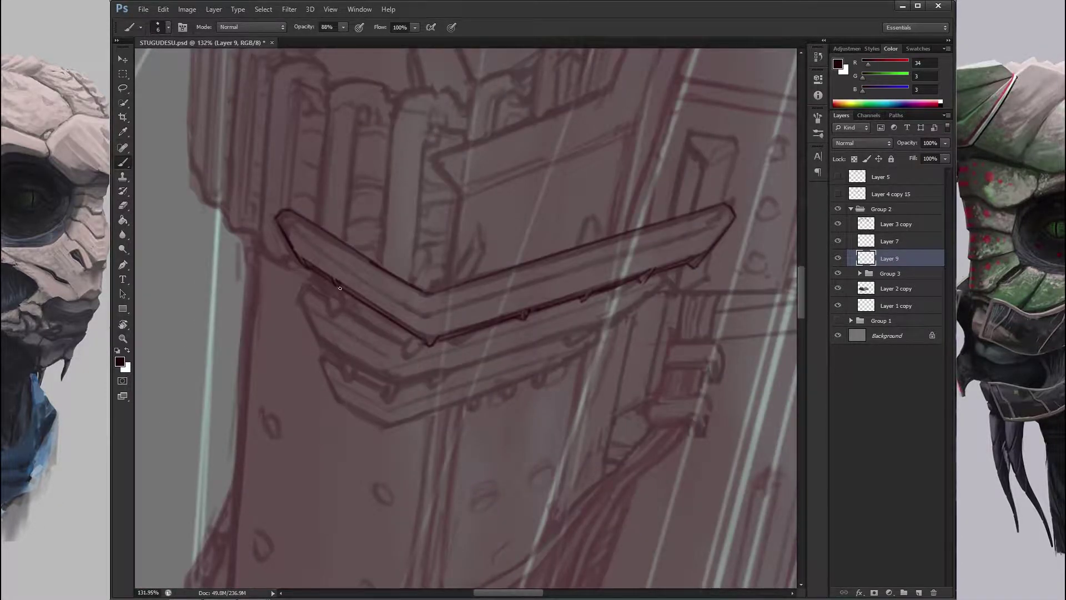
pyautogui.moveTo(387, 323)
pyautogui.mouseDown()
pyautogui.moveTo(545, 388)
pyautogui.moveTo(583, 361)
pyautogui.moveTo(594, 327)
pyautogui.moveTo(500, 233)
pyautogui.moveTo(472, 241)
pyautogui.moveTo(445, 286)
pyautogui.mouseUp()
pyautogui.press('b')
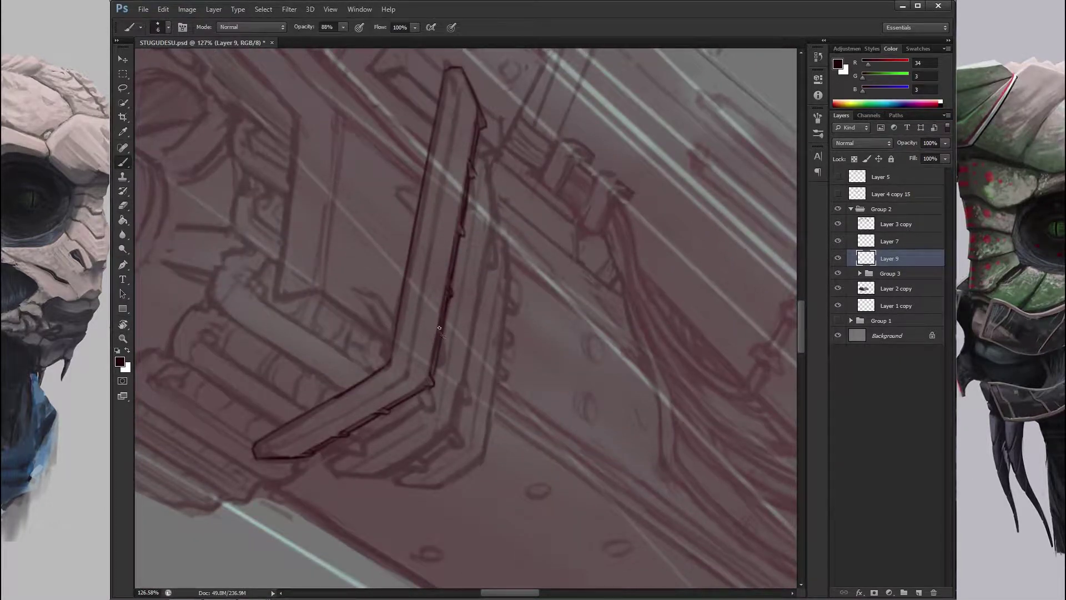
# Ink the outline of the second V-shaped plate behind the front one, following its angled bend.
pyautogui.moveTo(441, 342); pyautogui.dragTo(520, 221)
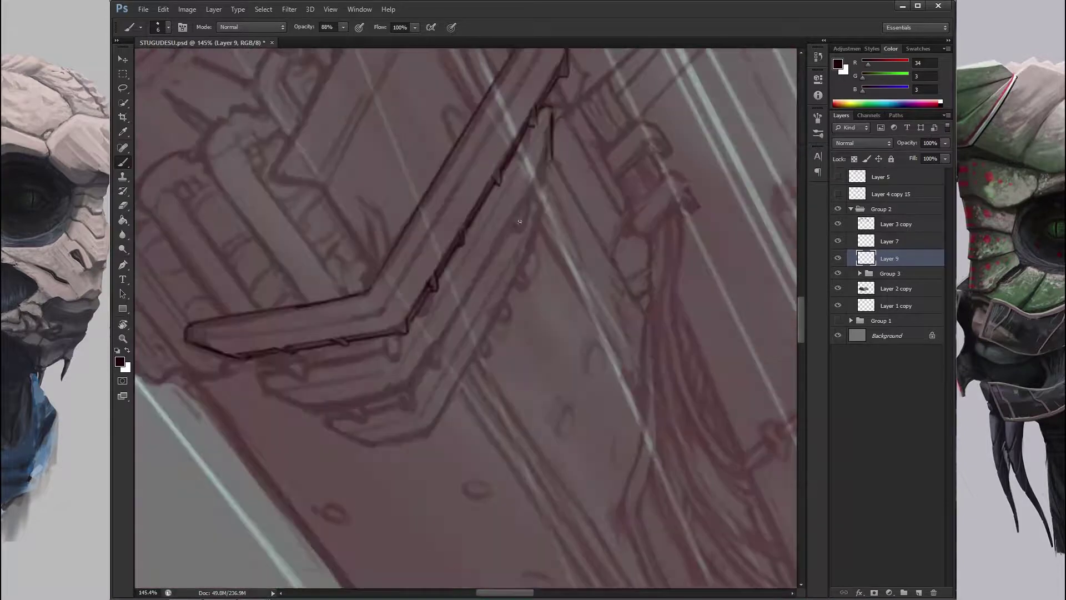
pyautogui.moveTo(546, 182)
pyautogui.mouseDown()
pyautogui.moveTo(533, 250)
pyautogui.moveTo(442, 380)
pyautogui.moveTo(561, 345)
pyautogui.moveTo(535, 281)
pyautogui.moveTo(614, 302)
pyautogui.moveTo(442, 324)
pyautogui.moveTo(638, 145)
pyautogui.moveTo(499, 278)
pyautogui.mouseUp()
pyautogui.press('e')
pyautogui.press('b')
pyautogui.moveTo(700, 136); pyautogui.dragTo(389, 277)
pyautogui.moveTo(320, 395); pyautogui.dragTo(522, 210)
pyautogui.moveTo(360, 385)
pyautogui.mouseDown()
pyautogui.moveTo(506, 311)
pyautogui.moveTo(472, 320)
pyautogui.moveTo(504, 325)
pyautogui.moveTo(482, 335)
pyautogui.moveTo(417, 108)
pyautogui.mouseUp()
# Clean up the second plate's lines and add bolts in the gap between it and the front plate.
pyautogui.press('e')
pyautogui.press('b')
pyautogui.press('e')
pyautogui.press('b')
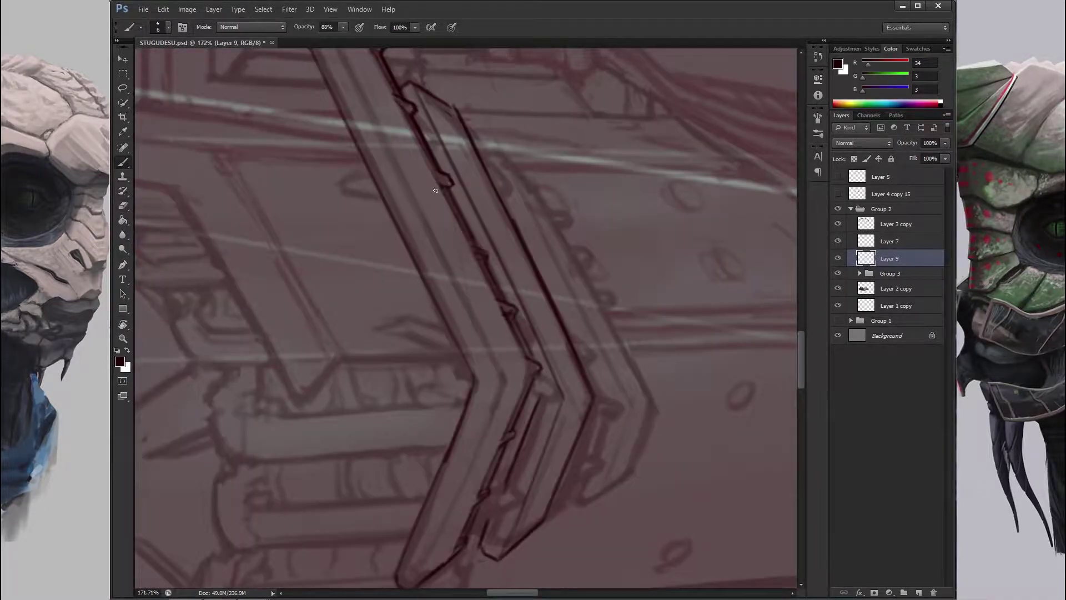
pyautogui.moveTo(480, 251)
pyautogui.mouseDown()
pyautogui.moveTo(439, 284)
pyautogui.moveTo(505, 333)
pyautogui.moveTo(633, 204)
pyautogui.moveTo(528, 278)
pyautogui.moveTo(406, 417)
pyautogui.mouseUp()
pyautogui.press('e')
pyautogui.press('b')
# Reinforce the second plate's outer edge and ink bolts along it, including one at its bend.
pyautogui.moveTo(453, 331)
pyautogui.mouseDown()
pyautogui.moveTo(384, 419)
pyautogui.moveTo(422, 311)
pyautogui.moveTo(369, 342)
pyautogui.moveTo(550, 158)
pyautogui.moveTo(434, 334)
pyautogui.moveTo(491, 226)
pyautogui.moveTo(405, 199)
pyautogui.mouseUp()
pyautogui.press('z')
pyautogui.press('b')
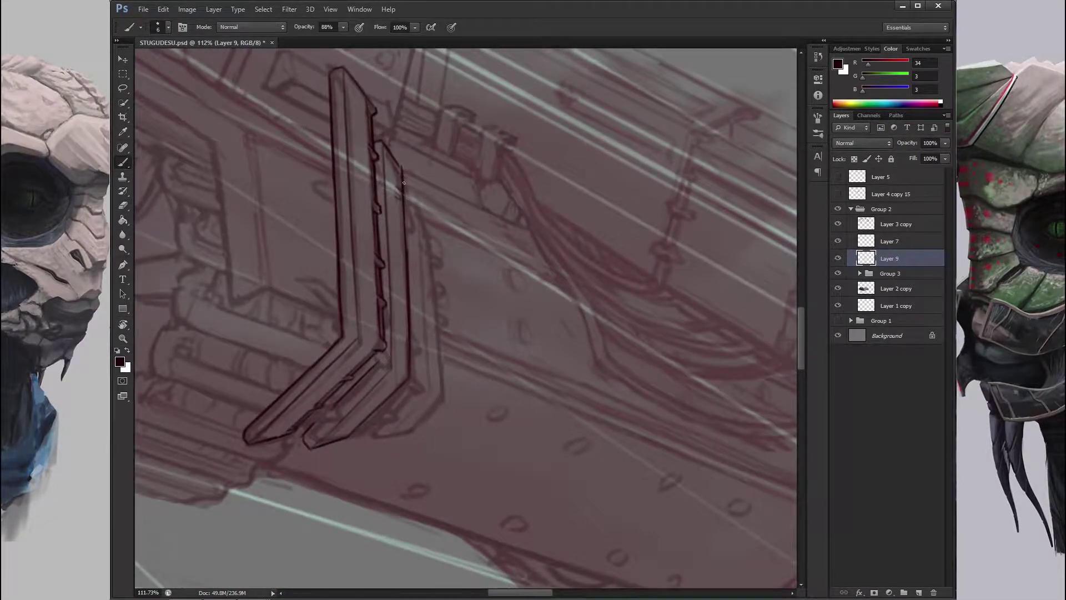
pyautogui.moveTo(406, 226); pyautogui.dragTo(374, 407)
pyautogui.press('e')
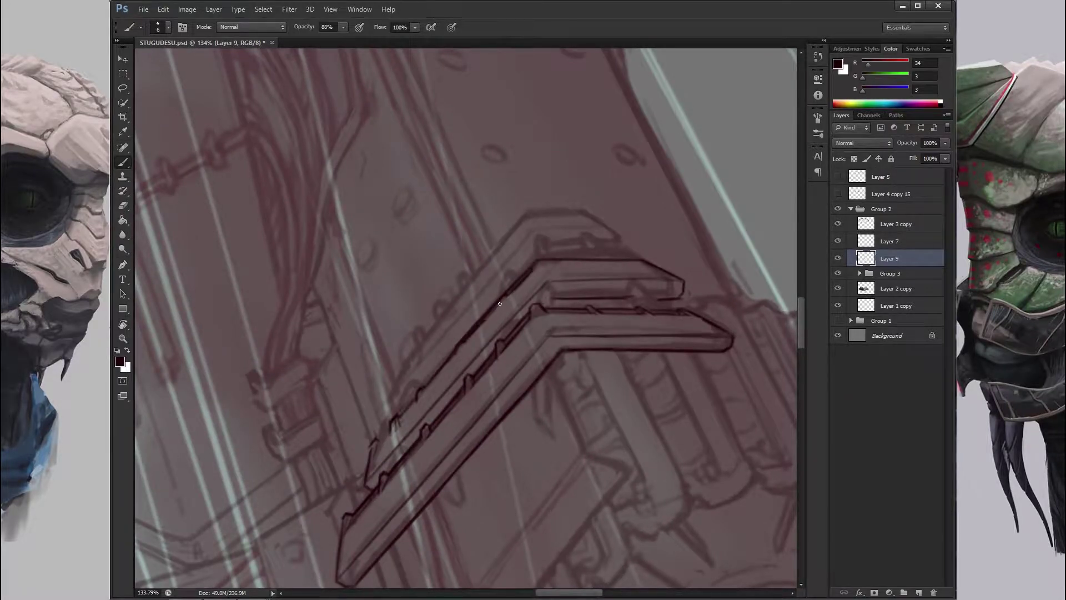
pyautogui.moveTo(550, 266)
pyautogui.mouseDown()
pyautogui.moveTo(457, 238)
pyautogui.moveTo(421, 284)
pyautogui.moveTo(380, 267)
pyautogui.moveTo(509, 266)
pyautogui.moveTo(469, 435)
pyautogui.moveTo(405, 309)
pyautogui.moveTo(435, 248)
pyautogui.moveTo(578, 385)
pyautogui.moveTo(557, 302)
pyautogui.moveTo(454, 274)
pyautogui.moveTo(536, 303)
pyautogui.moveTo(522, 374)
pyautogui.moveTo(483, 263)
pyautogui.mouseUp()
pyautogui.press('b')
pyautogui.press('e')
pyautogui.press('b')
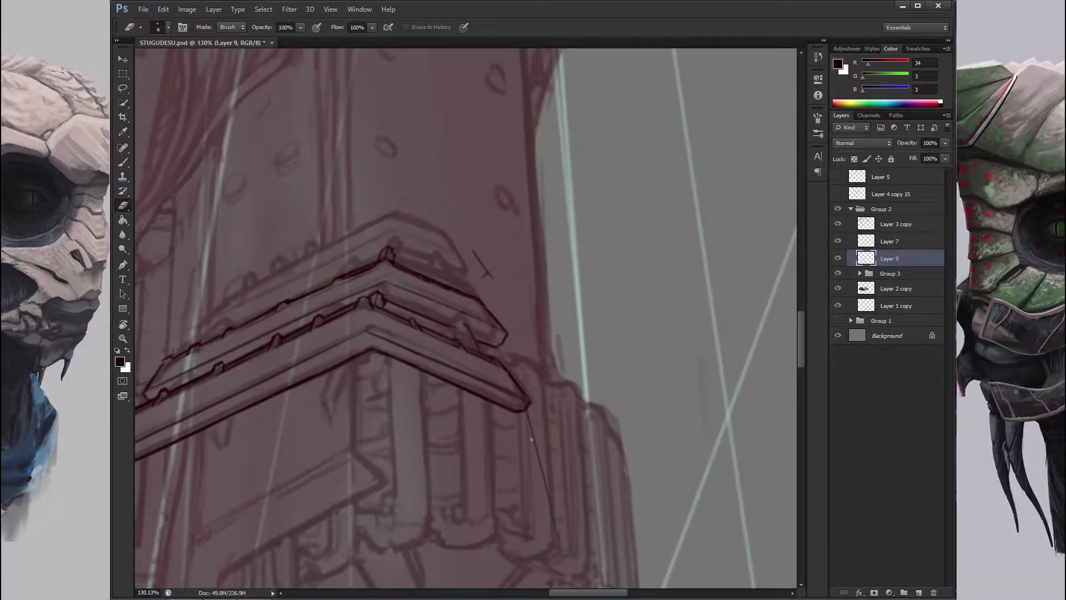
# Ink the lower end of the third V-shaped plate and the connector joining it to the second plate.
pyautogui.moveTo(520, 384); pyautogui.dragTo(481, 368)
pyautogui.scroll(-3, 581, 262)
pyautogui.scroll(3, 581, 261)
pyautogui.press('b')
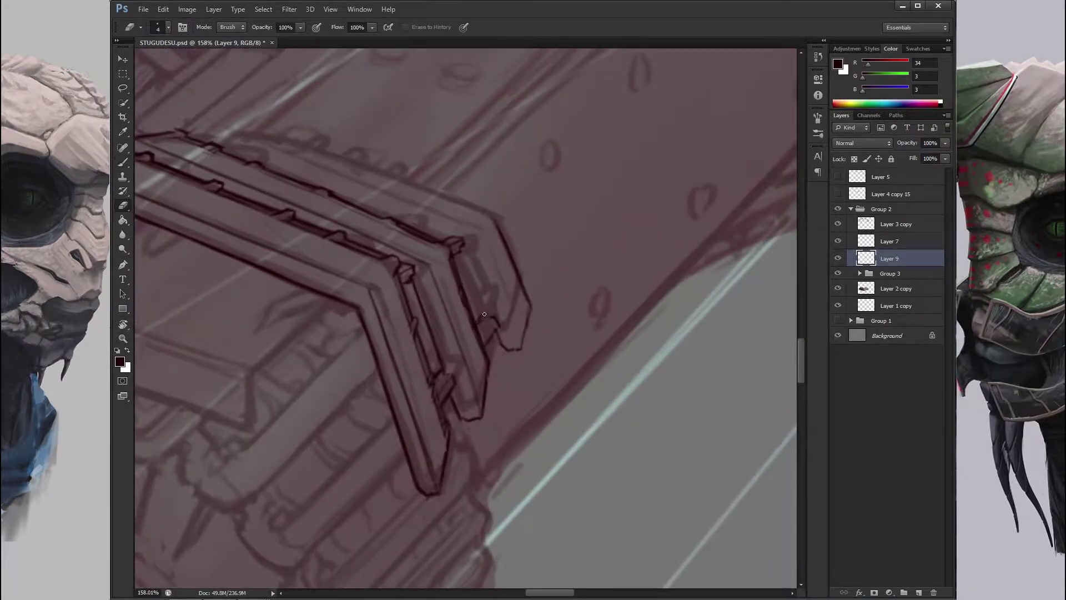
pyautogui.moveTo(487, 312); pyautogui.dragTo(489, 320)
pyautogui.press('b')
pyautogui.moveTo(478, 254); pyautogui.dragTo(539, 304)
# Ink the upper arm and outer edge of the third plate, closing its outline with dark contours.
pyautogui.press('z')
pyautogui.scroll(-3, 539, 304)
pyautogui.scroll(1, 539, 304)
pyautogui.press('b')
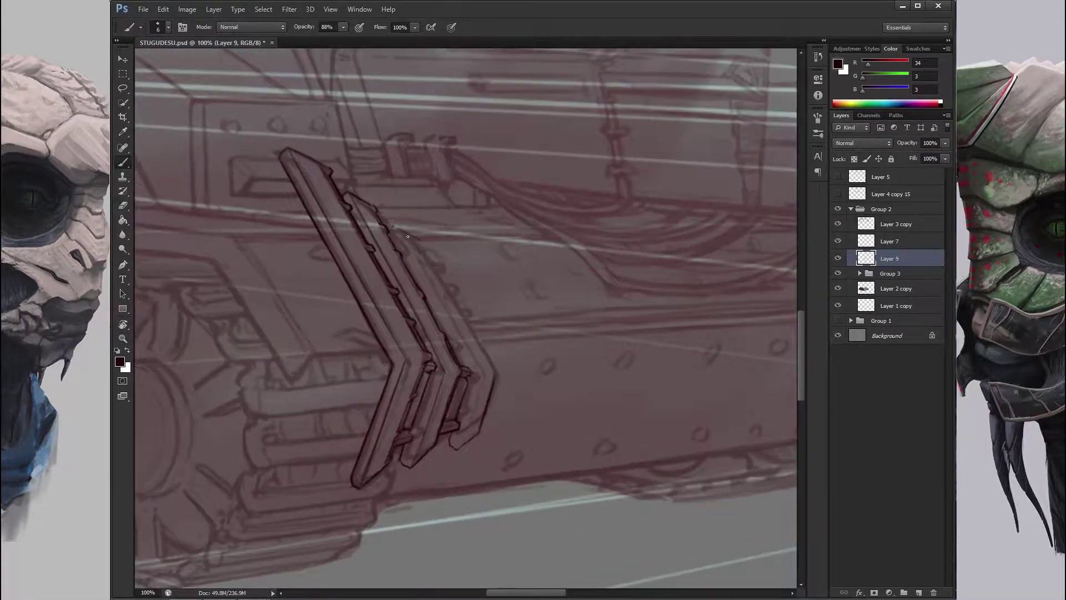
pyautogui.moveTo(422, 239); pyautogui.dragTo(472, 226)
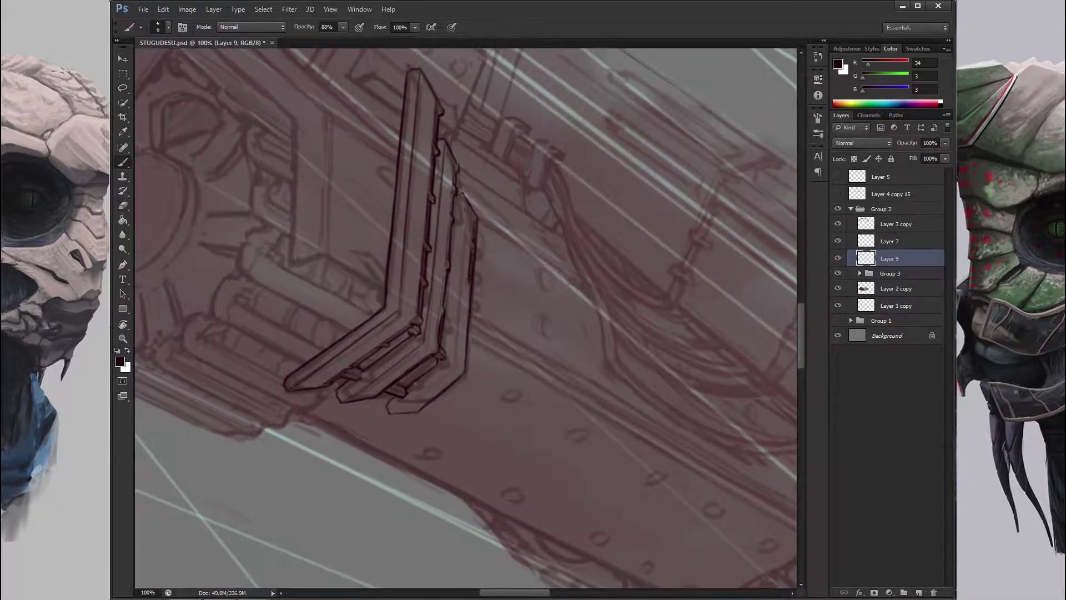
pyautogui.press('r')
pyautogui.moveTo(466, 333)
pyautogui.mouseDown()
pyautogui.moveTo(472, 289)
pyautogui.moveTo(487, 273)
pyautogui.moveTo(522, 289)
pyautogui.moveTo(439, 205)
pyautogui.moveTo(507, 284)
pyautogui.mouseUp()
pyautogui.press('e')
pyautogui.scroll(1, 437, 200)
pyautogui.press('r')
pyautogui.press('b')
pyautogui.scroll(2, 507, 284)
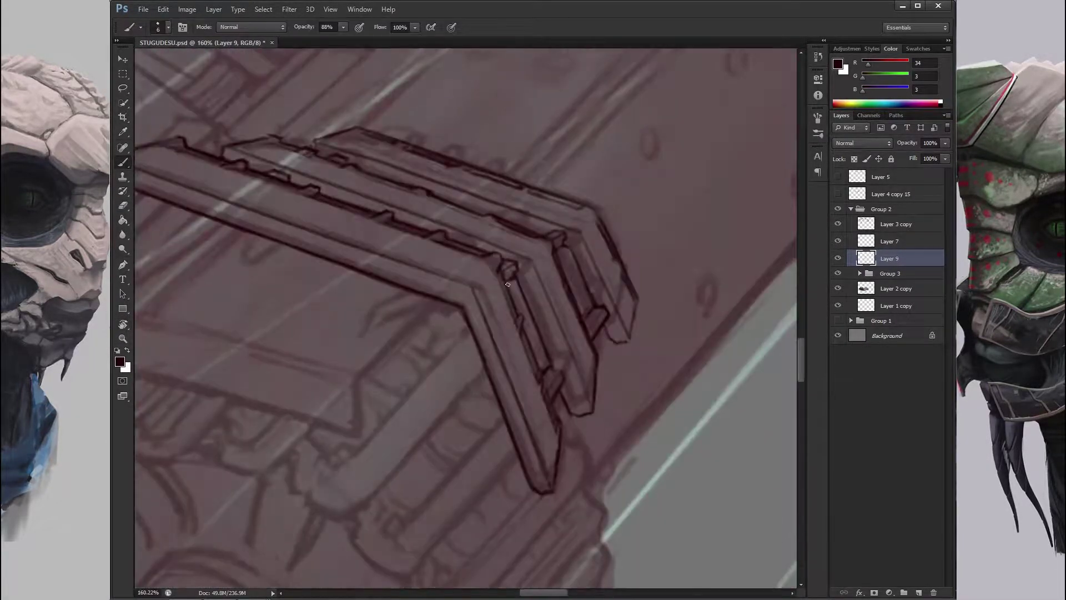
# Thicken the outer contour of the front armour plate so it reads heavier than the plates behind.
pyautogui.press('r')
pyautogui.moveTo(563, 431)
pyautogui.mouseDown()
pyautogui.moveTo(500, 422)
pyautogui.moveTo(444, 383)
pyautogui.moveTo(428, 309)
pyautogui.mouseUp()
pyautogui.scroll(-1, 428, 308)
pyautogui.press('r')
pyautogui.moveTo(615, 157)
pyautogui.mouseDown()
pyautogui.moveTo(504, 138)
pyautogui.moveTo(345, 180)
pyautogui.mouseUp()
pyautogui.scroll(-1, 345, 179)
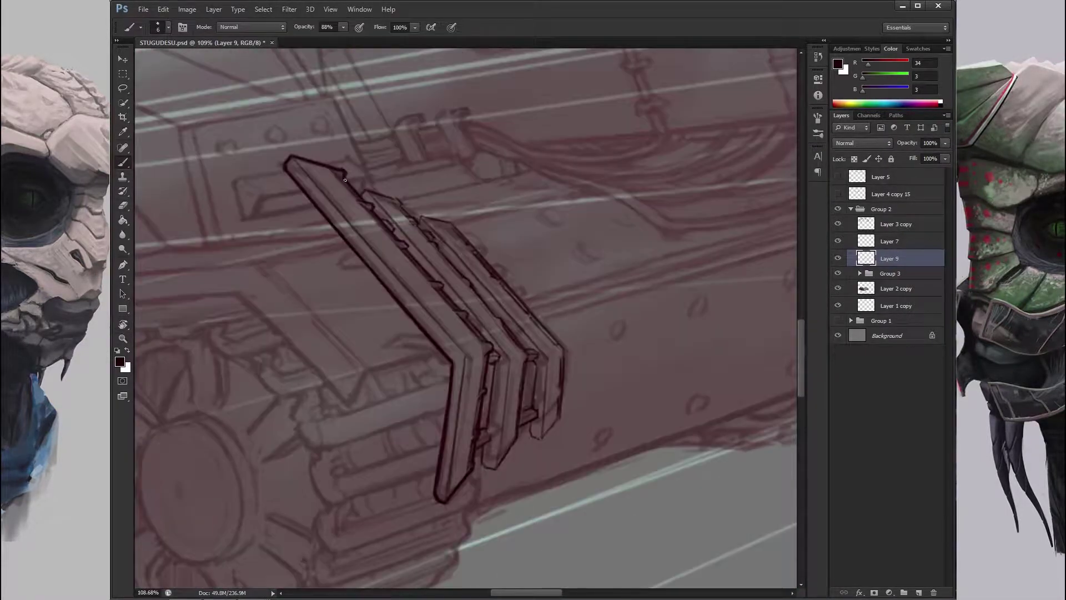
# Ink two small mounting brackets sticking out from the long edge of the front armour plate.
pyautogui.press('r')
pyautogui.moveTo(478, 453)
pyautogui.mouseDown()
pyautogui.moveTo(505, 317)
pyautogui.moveTo(578, 238)
pyautogui.moveTo(528, 233)
pyautogui.moveTo(451, 273)
pyautogui.mouseUp()
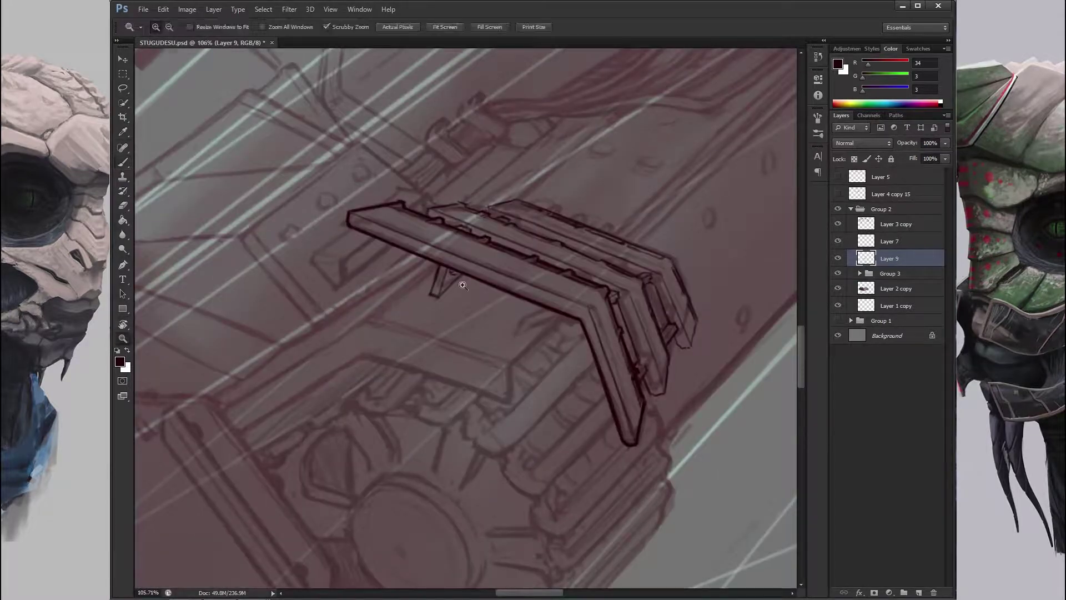
pyautogui.scroll(1, 456, 274)
pyautogui.press('e')
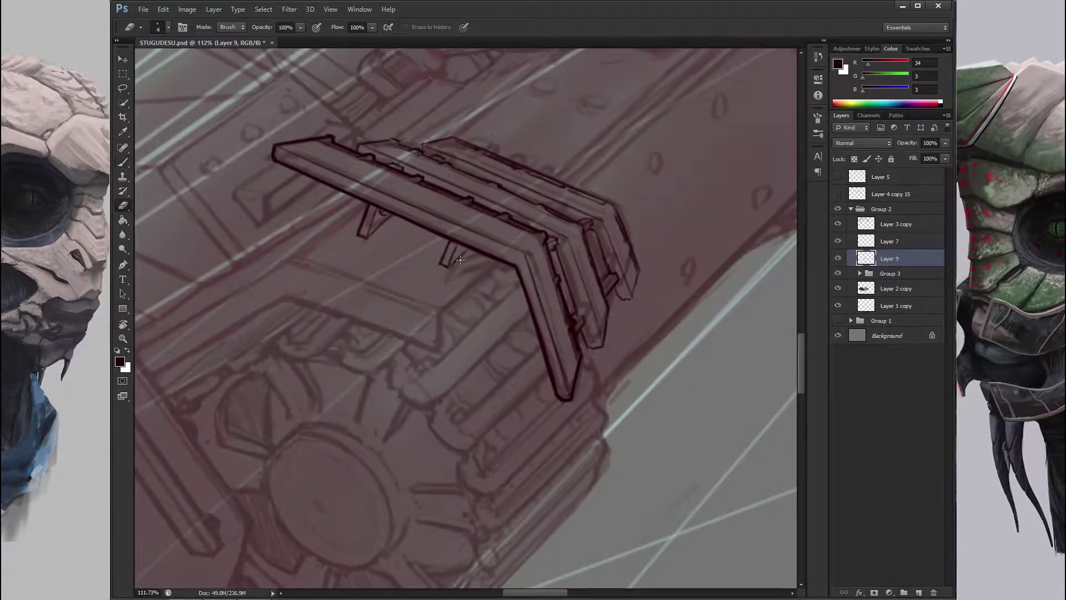
pyautogui.press('r')
pyautogui.moveTo(367, 207)
pyautogui.mouseDown()
pyautogui.moveTo(419, 275)
pyautogui.moveTo(444, 267)
pyautogui.moveTo(497, 341)
pyautogui.mouseUp()
pyautogui.scroll(2, 441, 247)
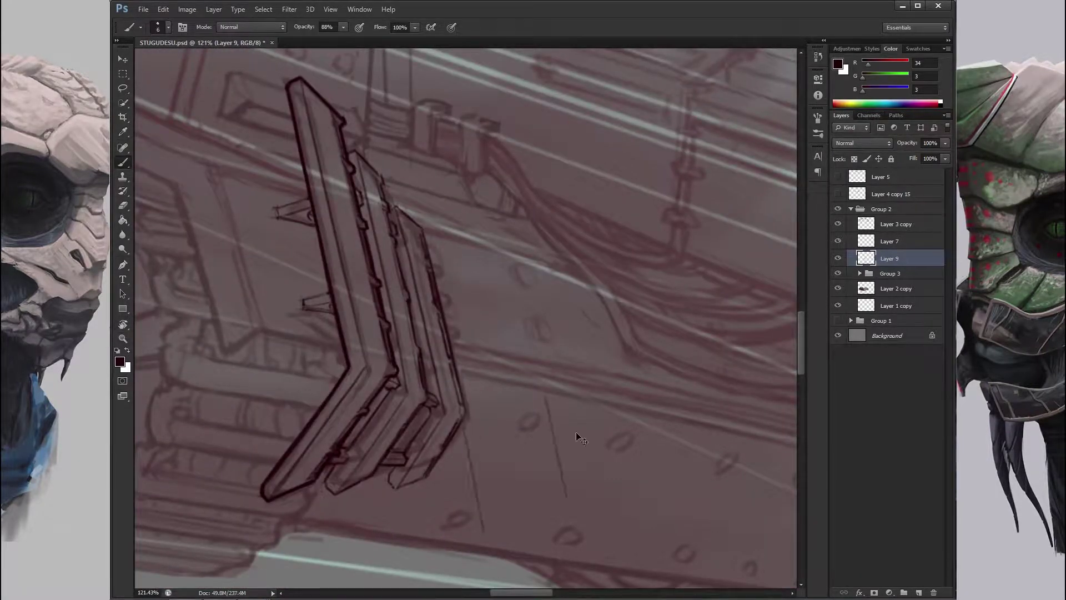
# Ink small bolts along the outer edge of the third armour plate.
pyautogui.scroll(-2, 389, 266)
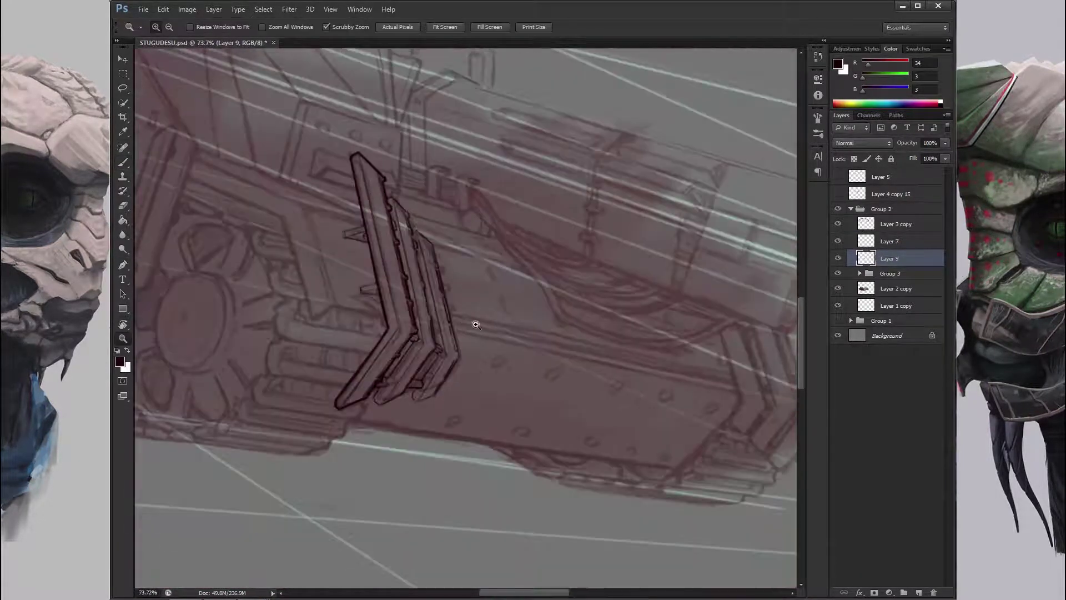
pyautogui.scroll(3, 369, 264)
pyautogui.press('b')
pyautogui.moveTo(400, 281)
pyautogui.mouseDown()
pyautogui.moveTo(467, 291)
pyautogui.moveTo(496, 275)
pyautogui.moveTo(582, 269)
pyautogui.moveTo(631, 247)
pyautogui.mouseUp()
pyautogui.scroll(-6, 379, 302)
pyautogui.press('r')
pyautogui.scroll(5, 423, 238)
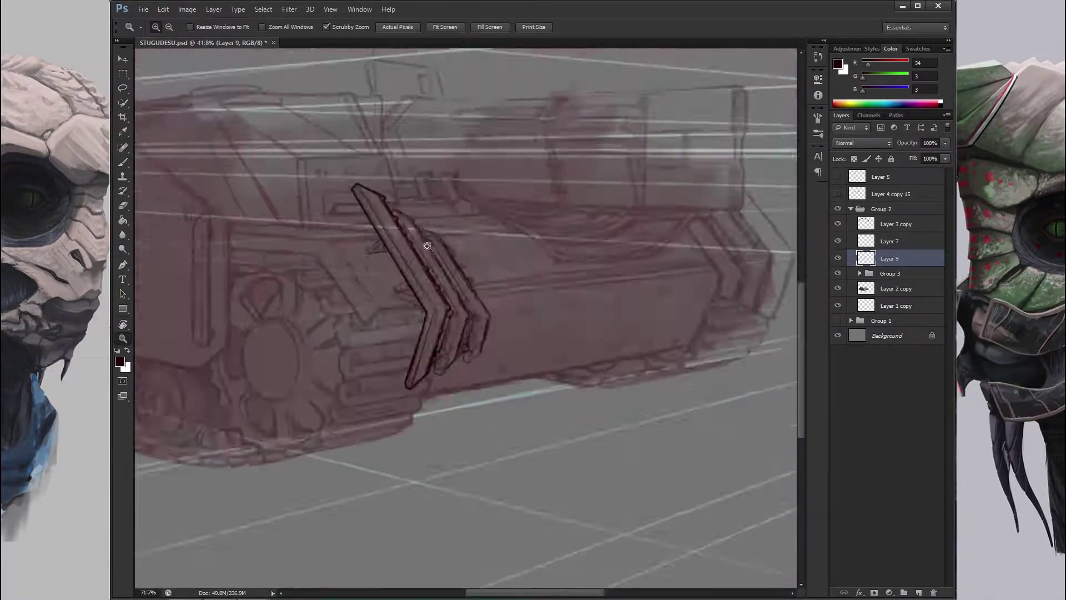
# Ink thin looping wires between the two mounting brackets beside the front armour plate.
pyautogui.press('e')
pyautogui.press('b')
pyautogui.moveTo(383, 255)
pyautogui.mouseDown()
pyautogui.moveTo(455, 367)
pyautogui.moveTo(411, 311)
pyautogui.mouseUp()
pyautogui.scroll(2, 401, 316)
pyautogui.press('b')
pyautogui.moveTo(448, 273)
pyautogui.mouseDown()
pyautogui.moveTo(476, 269)
pyautogui.moveTo(437, 295)
pyautogui.mouseUp()
pyautogui.scroll(1, 437, 294)
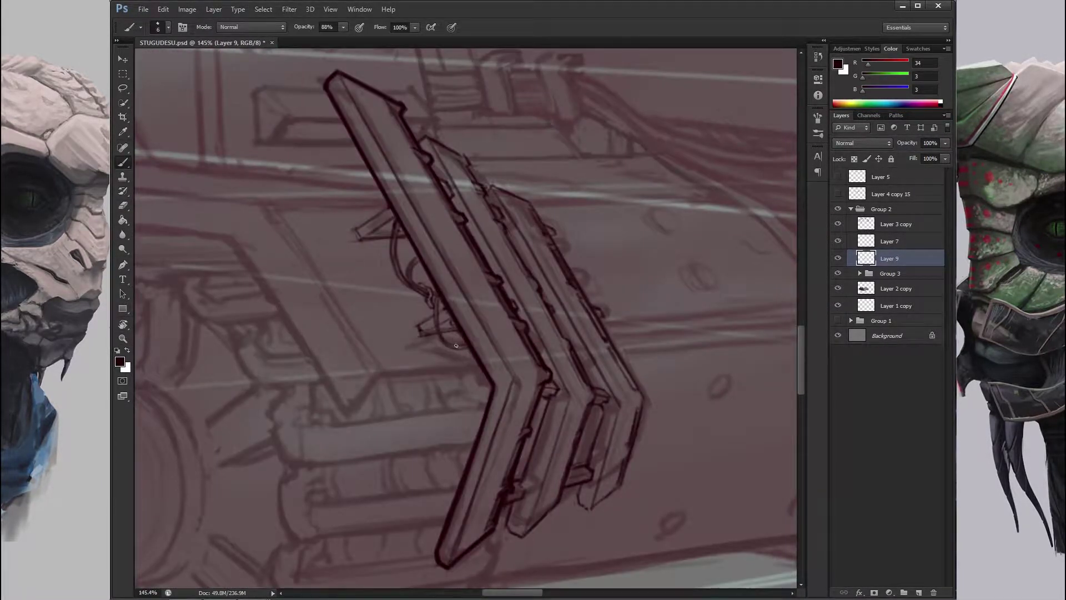
# Clean up and finish the looping wires and their ends around the two mounting brackets.
pyautogui.press('z')
pyautogui.moveTo(454, 341)
pyautogui.mouseDown()
pyautogui.moveTo(490, 372)
pyautogui.moveTo(507, 333)
pyautogui.moveTo(444, 328)
pyautogui.moveTo(399, 293)
pyautogui.moveTo(443, 367)
pyautogui.moveTo(425, 286)
pyautogui.moveTo(446, 246)
pyautogui.moveTo(566, 305)
pyautogui.moveTo(543, 186)
pyautogui.moveTo(483, 216)
pyautogui.moveTo(491, 208)
pyautogui.mouseUp()
pyautogui.press('b')
pyautogui.press('e')
pyautogui.press('b')
# Ink the long lowest hose hanging beneath the rear cylinder, with its connector at the cylinder's far end.
pyautogui.moveTo(434, 228)
pyautogui.mouseDown()
pyautogui.moveTo(458, 211)
pyautogui.moveTo(420, 240)
pyautogui.moveTo(458, 194)
pyautogui.moveTo(342, 270)
pyautogui.moveTo(399, 202)
pyautogui.moveTo(333, 222)
pyautogui.moveTo(409, 230)
pyautogui.mouseUp()
pyautogui.moveTo(374, 329); pyautogui.dragTo(414, 218)
pyautogui.press('e')
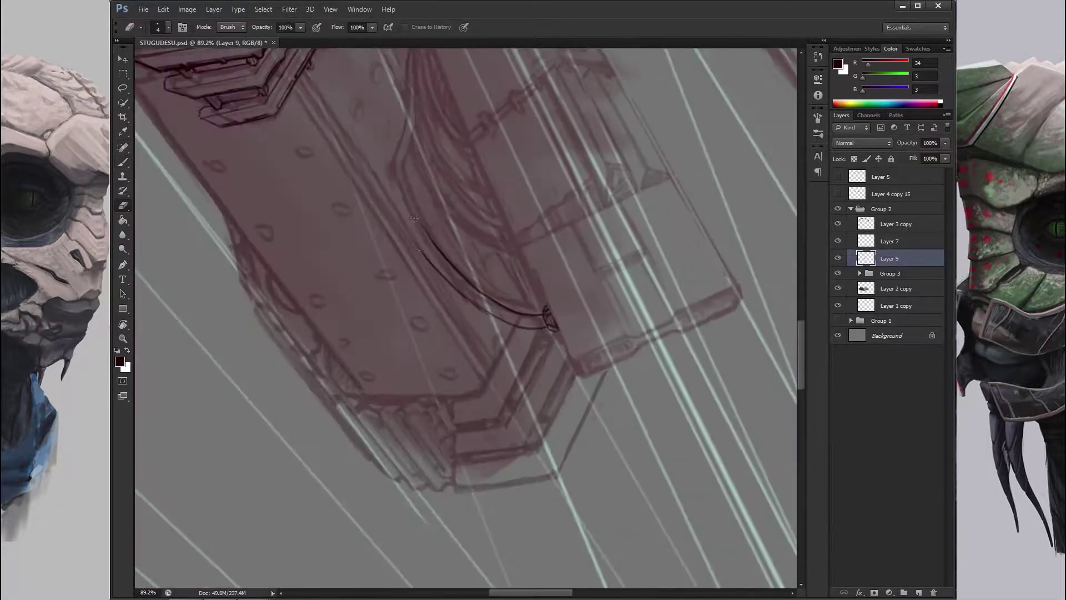
pyautogui.moveTo(438, 274)
pyautogui.mouseDown()
pyautogui.moveTo(452, 321)
pyautogui.moveTo(447, 200)
pyautogui.moveTo(498, 308)
pyautogui.mouseUp()
pyautogui.press('b')
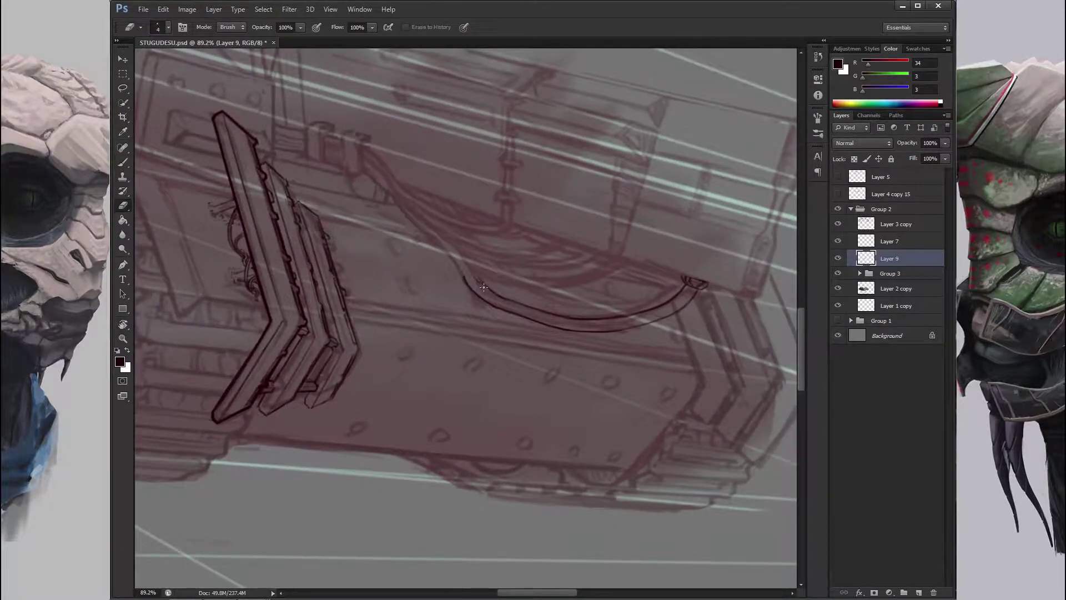
pyautogui.moveTo(462, 280)
pyautogui.mouseDown()
pyautogui.moveTo(533, 226)
pyautogui.moveTo(420, 298)
pyautogui.moveTo(466, 266)
pyautogui.moveTo(455, 320)
pyautogui.moveTo(482, 353)
pyautogui.moveTo(404, 256)
pyautogui.moveTo(445, 244)
pyautogui.moveTo(511, 276)
pyautogui.moveTo(542, 310)
pyautogui.moveTo(516, 355)
pyautogui.mouseUp()
# Extend the hanging hose to a clamp near the armour plates and ink more hoses above it.
pyautogui.press('e')
pyautogui.moveTo(503, 311)
pyautogui.mouseDown()
pyautogui.moveTo(505, 288)
pyautogui.moveTo(435, 288)
pyautogui.moveTo(500, 174)
pyautogui.moveTo(583, 348)
pyautogui.moveTo(391, 299)
pyautogui.mouseUp()
pyautogui.press('b')
pyautogui.moveTo(459, 320)
pyautogui.mouseDown()
pyautogui.moveTo(500, 267)
pyautogui.moveTo(527, 311)
pyautogui.moveTo(555, 250)
pyautogui.moveTo(593, 228)
pyautogui.moveTo(378, 250)
pyautogui.moveTo(433, 205)
pyautogui.moveTo(374, 250)
pyautogui.moveTo(447, 226)
pyautogui.mouseUp()
pyautogui.press('r')
pyautogui.scroll(3, 378, 249)
pyautogui.press('b')
pyautogui.press('b')
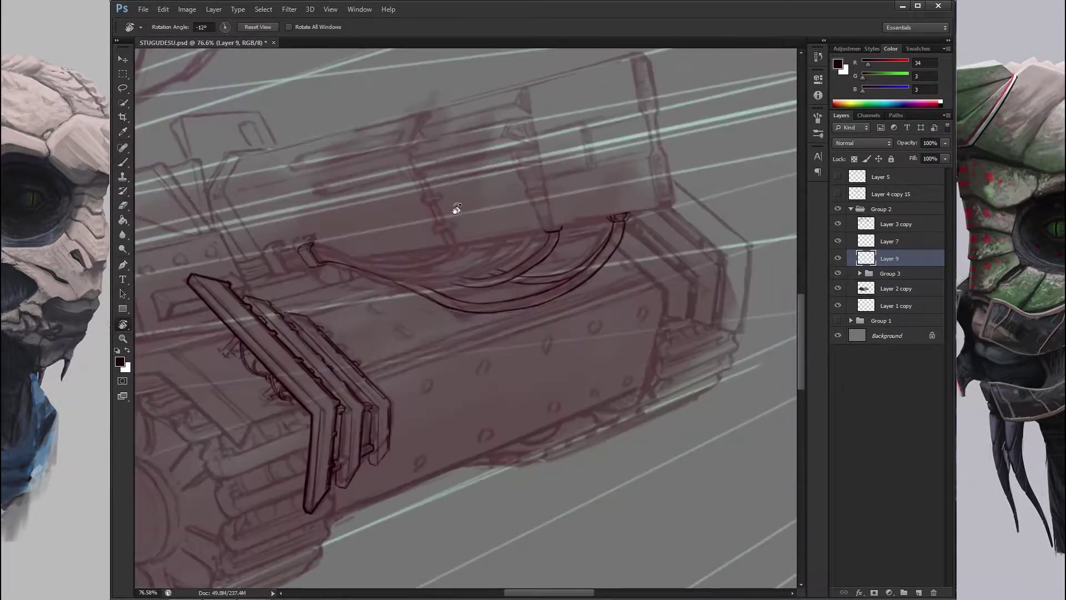
# Ink the rear cylinder's straight lower edge and the stepped outline of its end rim.
pyautogui.scroll(-1, 535, 293)
pyautogui.press('r')
pyautogui.moveTo(516, 226)
pyautogui.mouseDown()
pyautogui.moveTo(577, 143)
pyautogui.moveTo(470, 234)
pyautogui.moveTo(488, 211)
pyautogui.moveTo(594, 302)
pyautogui.mouseUp()
pyautogui.press('b')
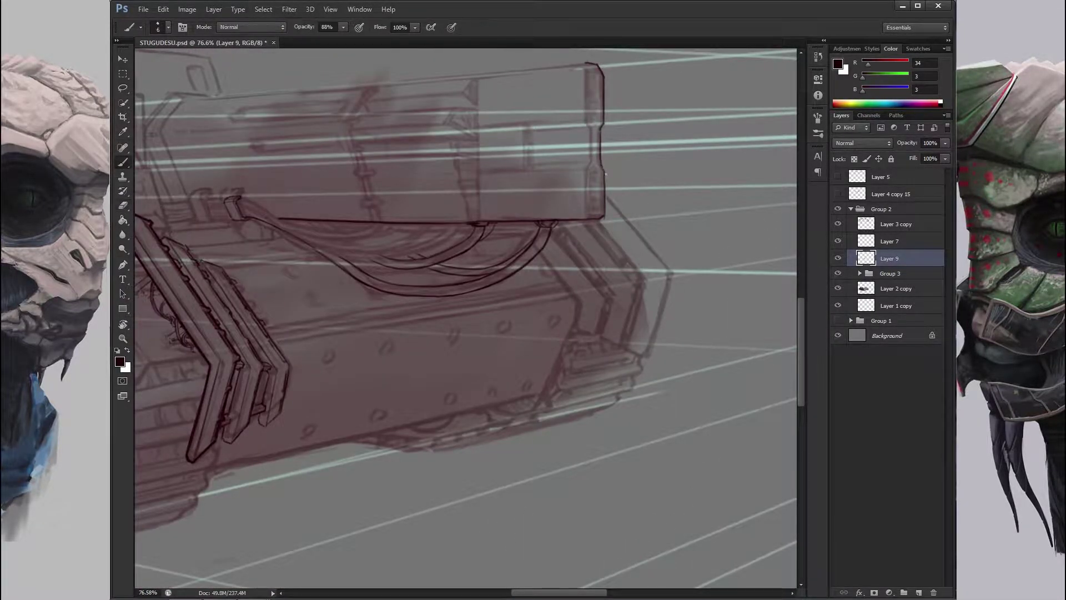
pyautogui.press('b')
pyautogui.moveTo(587, 168); pyautogui.dragTo(581, 176)
# Ink the inner rim contour of the cylinder's end and the shorter hoses hanging beneath the cylinder.
pyautogui.moveTo(581, 225)
pyautogui.mouseDown()
pyautogui.moveTo(581, 289)
pyautogui.moveTo(499, 250)
pyautogui.moveTo(463, 345)
pyautogui.mouseUp()
pyautogui.press('r')
pyautogui.press('r')
pyautogui.moveTo(393, 372)
pyautogui.mouseDown()
pyautogui.moveTo(495, 343)
pyautogui.moveTo(478, 355)
pyautogui.moveTo(490, 368)
pyautogui.moveTo(422, 250)
pyautogui.mouseUp()
pyautogui.press('r')
pyautogui.press('r')
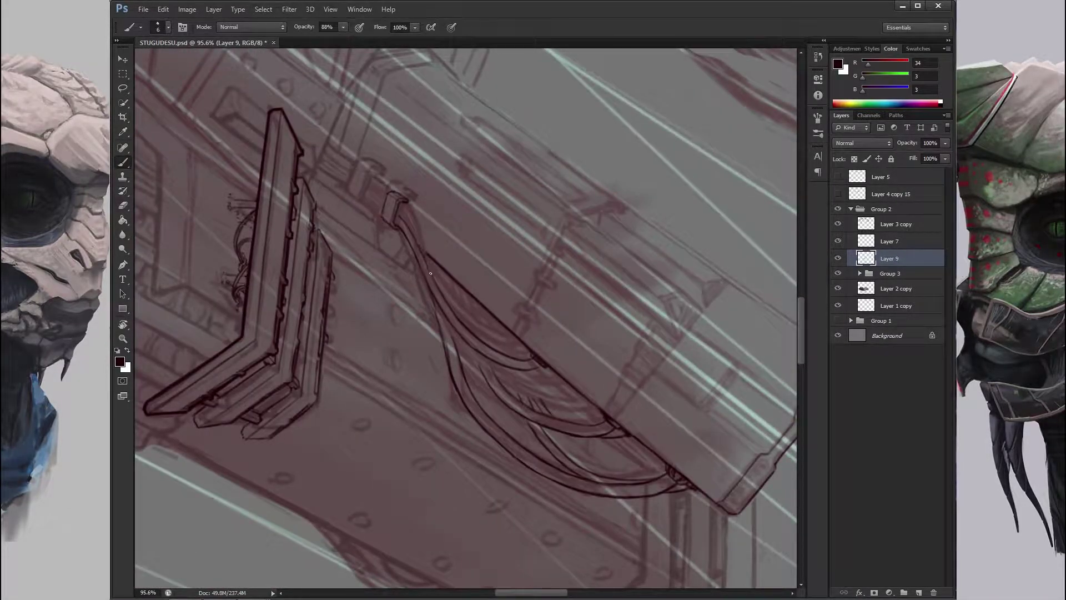
# Erase overlapping lines in the hose bundle and redraw the hoses where they meet near the clamp.
pyautogui.press('r')
pyautogui.moveTo(413, 237)
pyautogui.mouseDown()
pyautogui.moveTo(533, 405)
pyautogui.moveTo(463, 357)
pyautogui.moveTo(614, 317)
pyautogui.moveTo(478, 320)
pyautogui.moveTo(639, 325)
pyautogui.moveTo(472, 306)
pyautogui.mouseUp()
pyautogui.press('r')
pyautogui.press('r')
pyautogui.press('e')
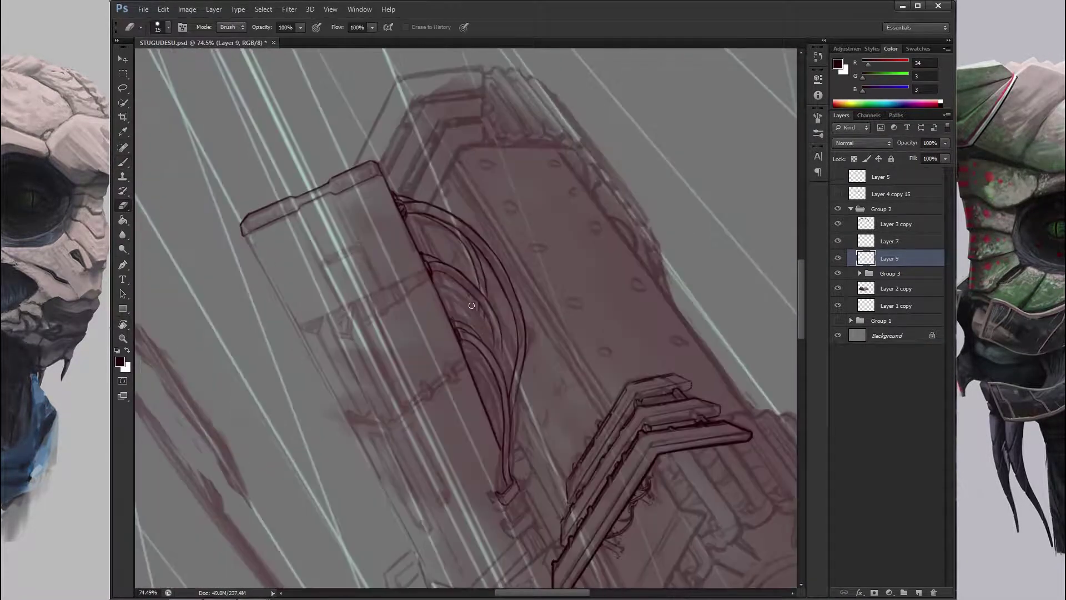
pyautogui.press('r')
pyautogui.moveTo(490, 349); pyautogui.dragTo(429, 308)
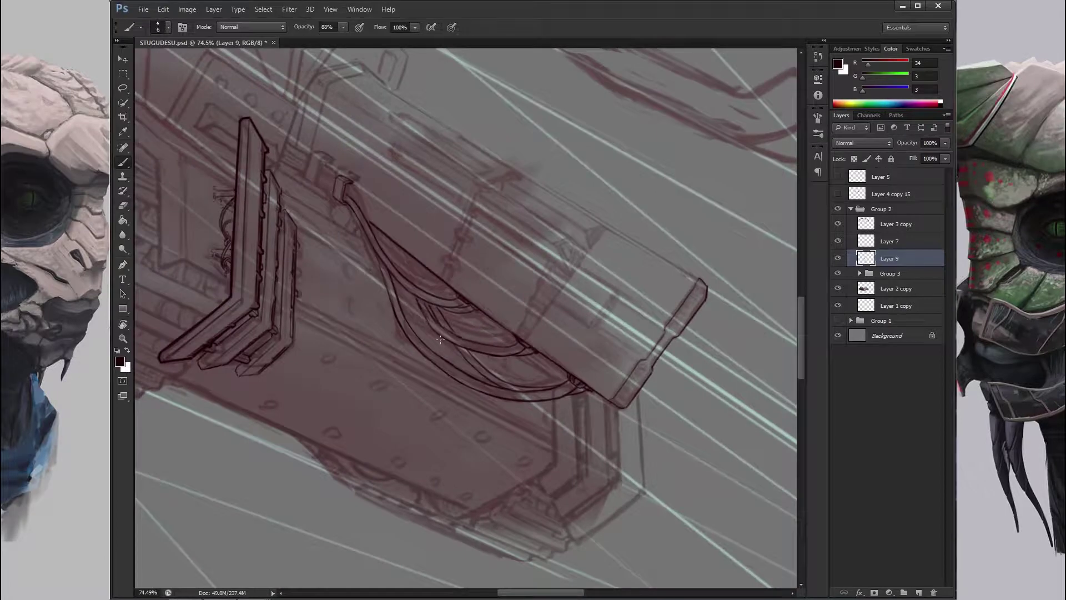
# Ink additional crossing strands within the hose bundle and clean up where they overlap.
pyautogui.press('r')
pyautogui.moveTo(480, 348)
pyautogui.mouseDown()
pyautogui.moveTo(453, 303)
pyautogui.moveTo(557, 321)
pyautogui.moveTo(403, 326)
pyautogui.mouseUp()
pyautogui.press('e')
pyautogui.press('b')
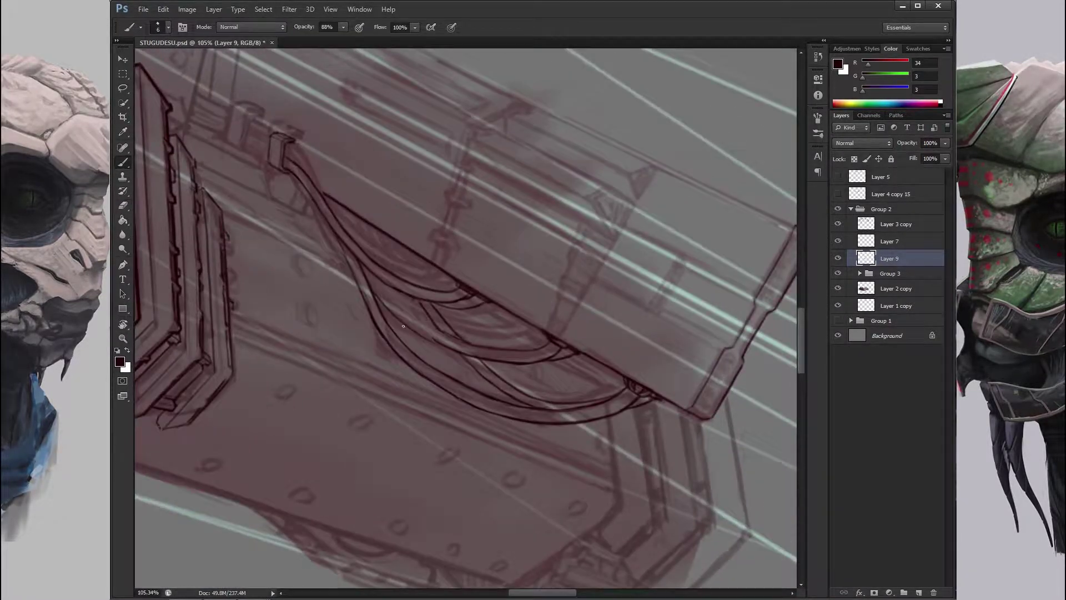
pyautogui.press('r')
pyautogui.moveTo(493, 361)
pyautogui.mouseDown()
pyautogui.moveTo(444, 339)
pyautogui.moveTo(442, 308)
pyautogui.moveTo(461, 286)
pyautogui.moveTo(402, 266)
pyautogui.mouseUp()
pyautogui.press('r')
pyautogui.press('e')
pyautogui.moveTo(506, 365)
pyautogui.mouseDown()
pyautogui.moveTo(533, 333)
pyautogui.moveTo(494, 335)
pyautogui.moveTo(441, 315)
pyautogui.mouseUp()
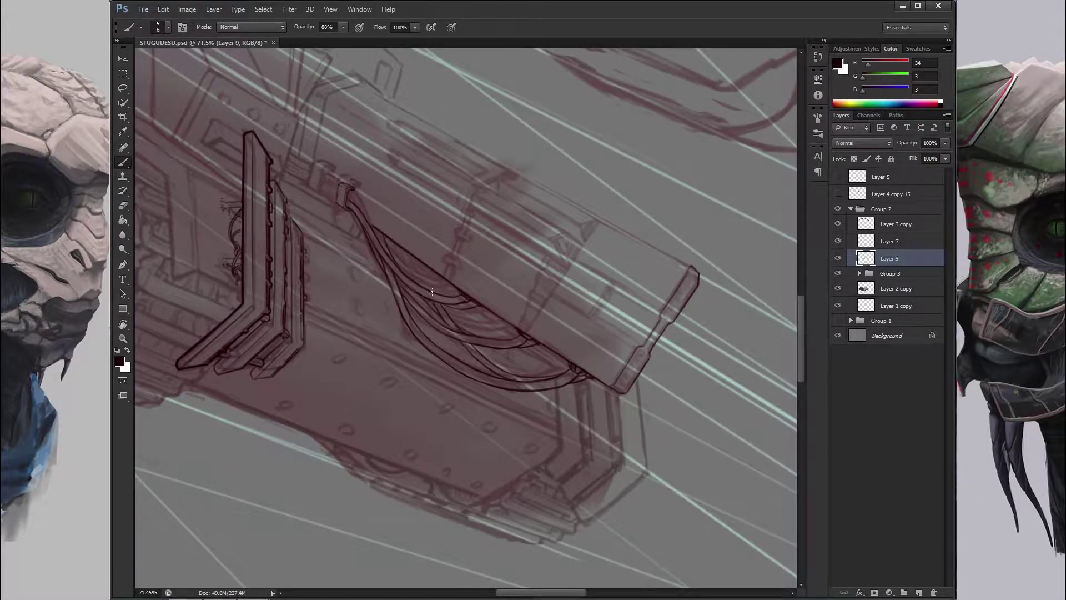
# Refine the crossings in the hose bundle, darkening the contours and the attachment points on the cylinder.
pyautogui.scroll(2, 423, 284)
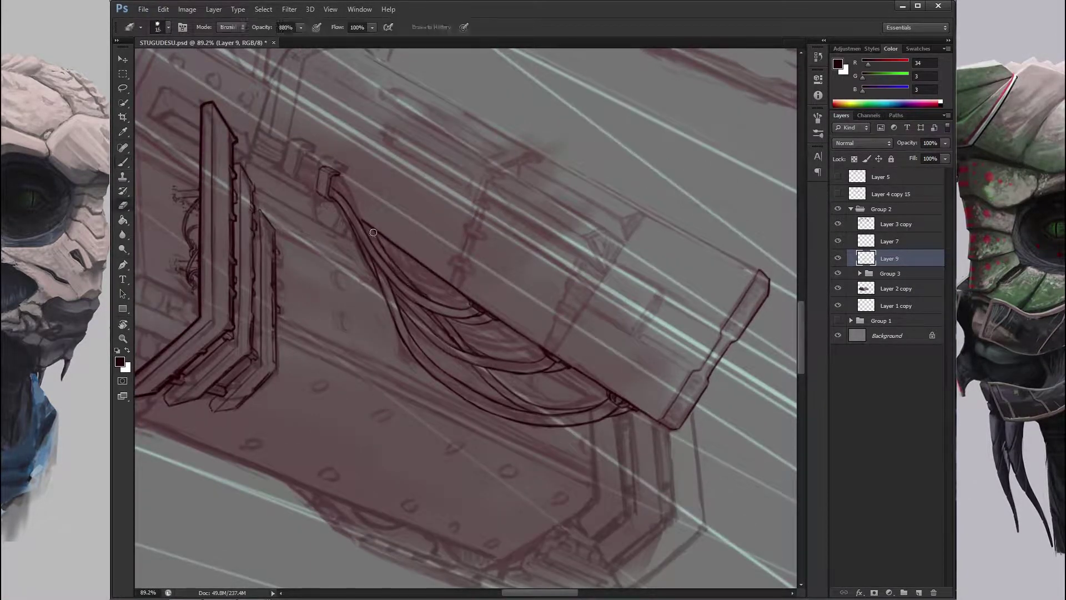
pyautogui.moveTo(382, 260); pyautogui.dragTo(614, 257)
pyautogui.scroll(2, 424, 459)
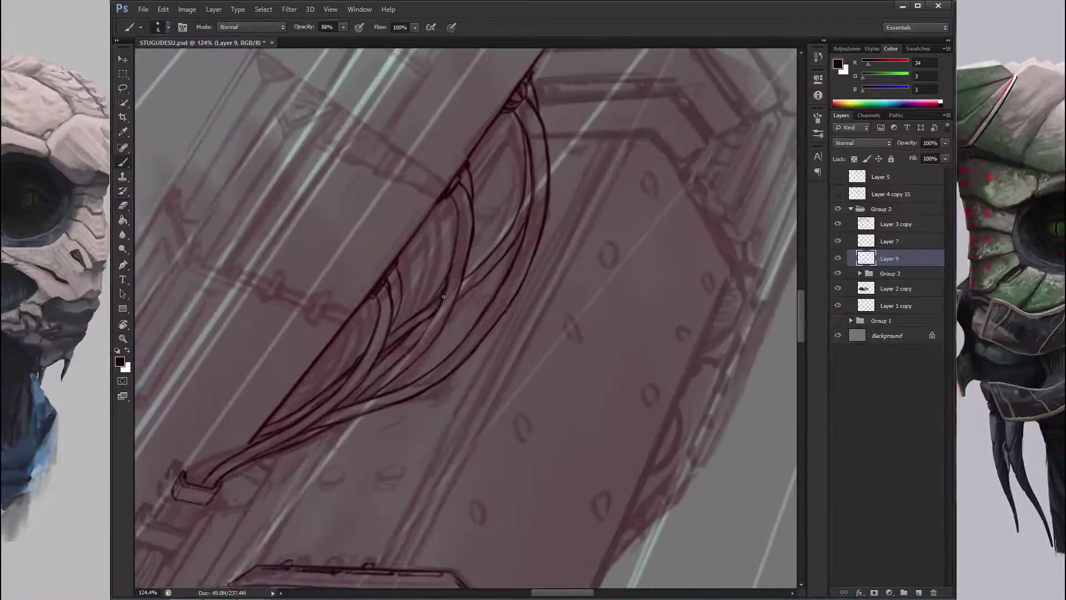
pyautogui.moveTo(507, 302); pyautogui.dragTo(440, 315)
pyautogui.scroll(1, 440, 315)
pyautogui.press('e')
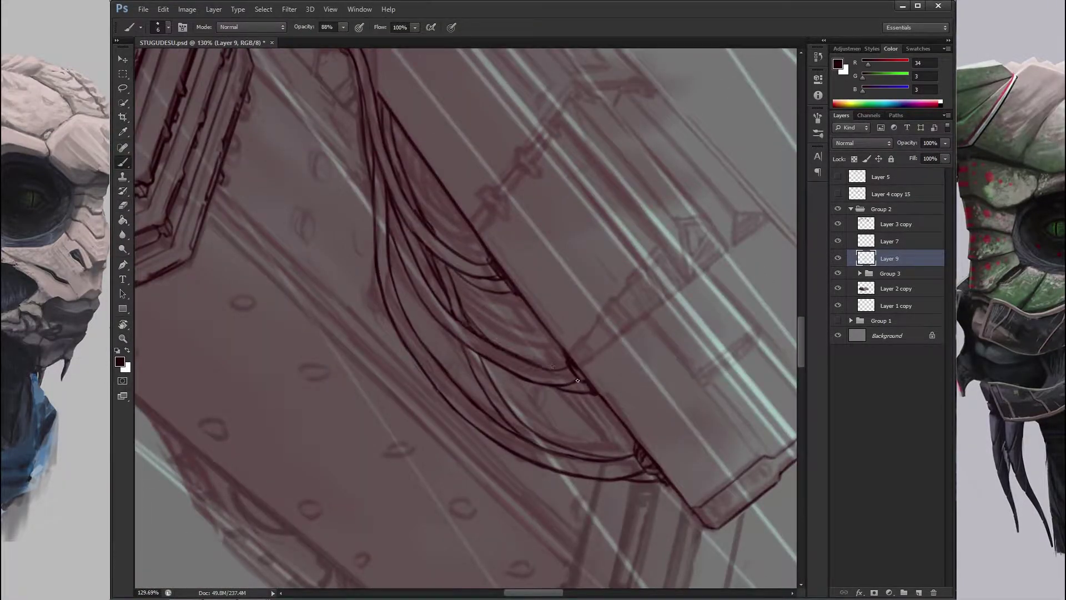
# Ink the two clamps holding the hoses and the hose section running between them.
pyautogui.moveTo(540, 369); pyautogui.dragTo(504, 270)
pyautogui.moveTo(414, 304); pyautogui.dragTo(447, 288)
pyautogui.scroll(1, 495, 329)
pyautogui.scroll(1, 491, 305)
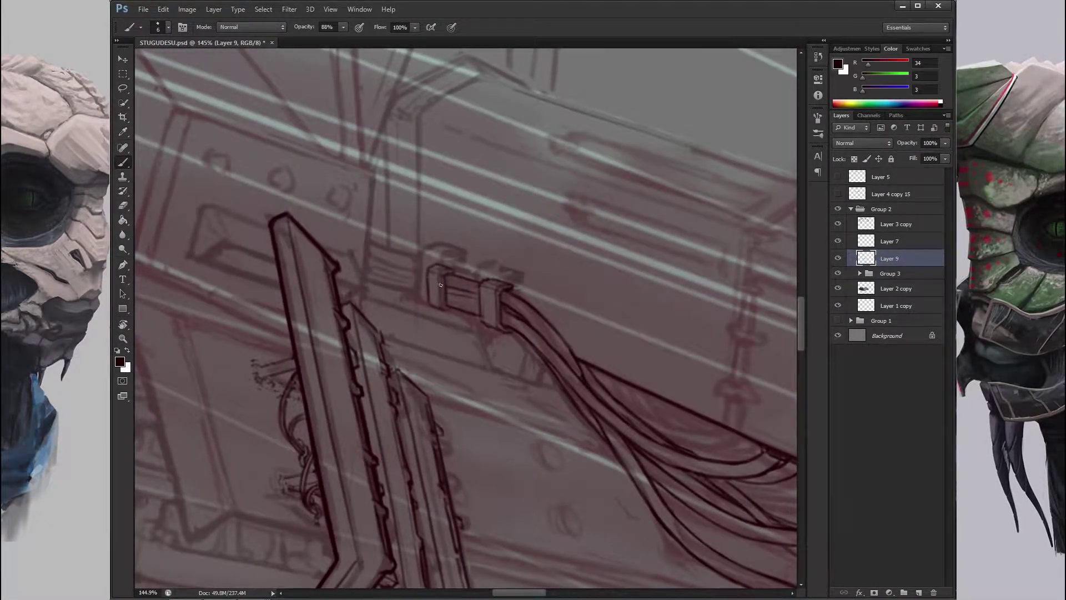
pyautogui.moveTo(453, 271); pyautogui.dragTo(472, 288)
# Ink the barrel's rear edge, the narrow wedge plate behind it and the hose ends running back from the clamps.
pyautogui.scroll(-4, 428, 292)
pyautogui.scroll(2, 422, 266)
pyautogui.scroll(-4, 535, 316)
pyautogui.press('z')
pyautogui.moveTo(536, 316)
pyautogui.mouseDown()
pyautogui.moveTo(592, 361)
pyautogui.moveTo(365, 239)
pyautogui.moveTo(291, 313)
pyautogui.mouseUp()
pyautogui.scroll(2, 392, 256)
pyautogui.press('b')
pyautogui.scroll(2, 291, 312)
pyautogui.press('e')
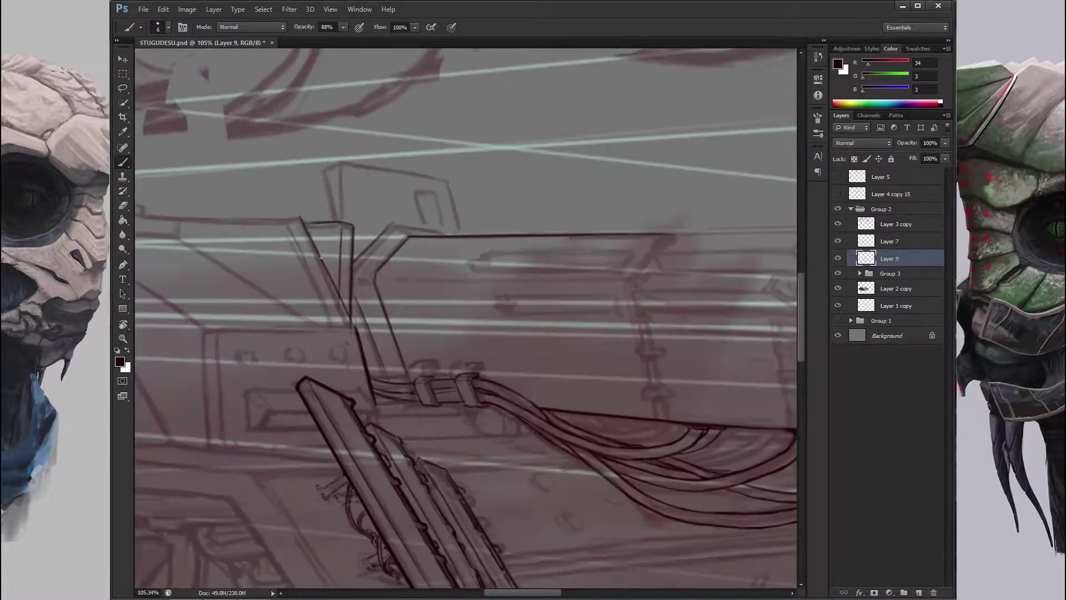
# Ink the mounting plate behind the angled brackets with its three round bolts and double rear edge.
pyautogui.moveTo(342, 358)
pyautogui.mouseDown()
pyautogui.moveTo(311, 289)
pyautogui.moveTo(248, 427)
pyautogui.moveTo(333, 311)
pyautogui.moveTo(295, 389)
pyautogui.moveTo(296, 426)
pyautogui.moveTo(422, 300)
pyautogui.moveTo(438, 289)
pyautogui.moveTo(467, 300)
pyautogui.moveTo(454, 261)
pyautogui.moveTo(422, 289)
pyautogui.moveTo(478, 261)
pyautogui.moveTo(488, 300)
pyautogui.moveTo(481, 288)
pyautogui.mouseUp()
pyautogui.press('e')
pyautogui.scroll(-1, 449, 275)
pyautogui.press('b')
pyautogui.scroll(1, 454, 260)
pyautogui.scroll(3, 477, 261)
pyautogui.hotkey('ctrl', 't')
pyautogui.press('Return')
pyautogui.press('b')
pyautogui.scroll(-3, 481, 261)
pyautogui.moveTo(525, 208); pyautogui.dragTo(595, 270)
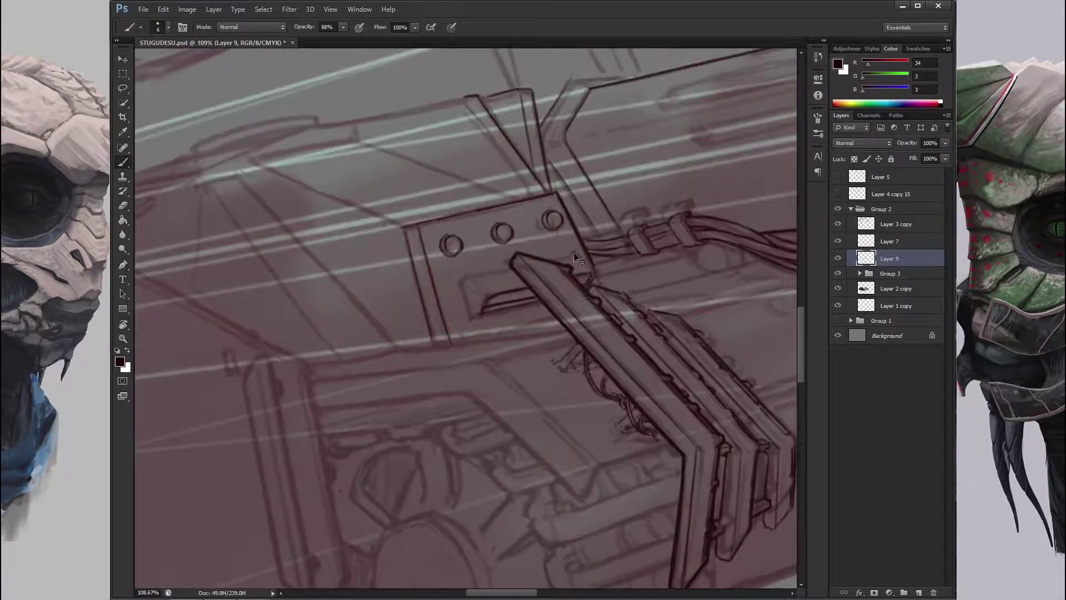
# Finish the recessed slot in the bolted plate and ink the side armour's sloping upper edge and front corner.
pyautogui.moveTo(483, 300)
pyautogui.mouseDown()
pyautogui.moveTo(556, 267)
pyautogui.moveTo(638, 255)
pyautogui.moveTo(500, 250)
pyautogui.moveTo(414, 285)
pyautogui.moveTo(488, 289)
pyautogui.moveTo(525, 320)
pyautogui.moveTo(340, 302)
pyautogui.mouseUp()
pyautogui.press('b')
pyautogui.scroll(-2, 414, 284)
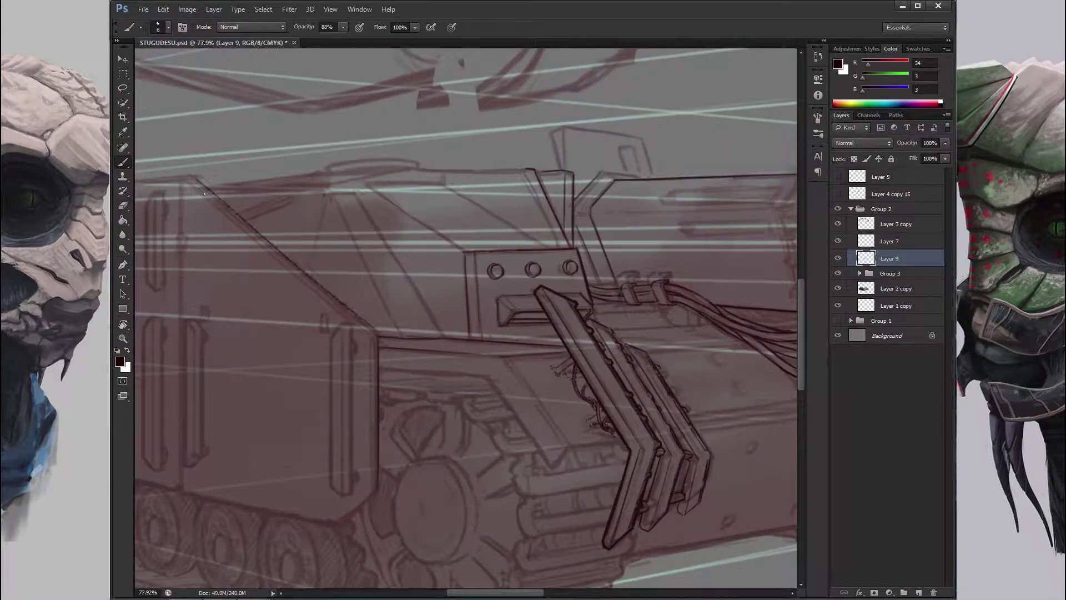
pyautogui.moveTo(195, 188); pyautogui.dragTo(422, 311)
pyautogui.moveTo(502, 206); pyautogui.dragTo(388, 422)
pyautogui.moveTo(422, 335)
pyautogui.mouseDown()
pyautogui.moveTo(489, 355)
pyautogui.moveTo(536, 393)
pyautogui.mouseUp()
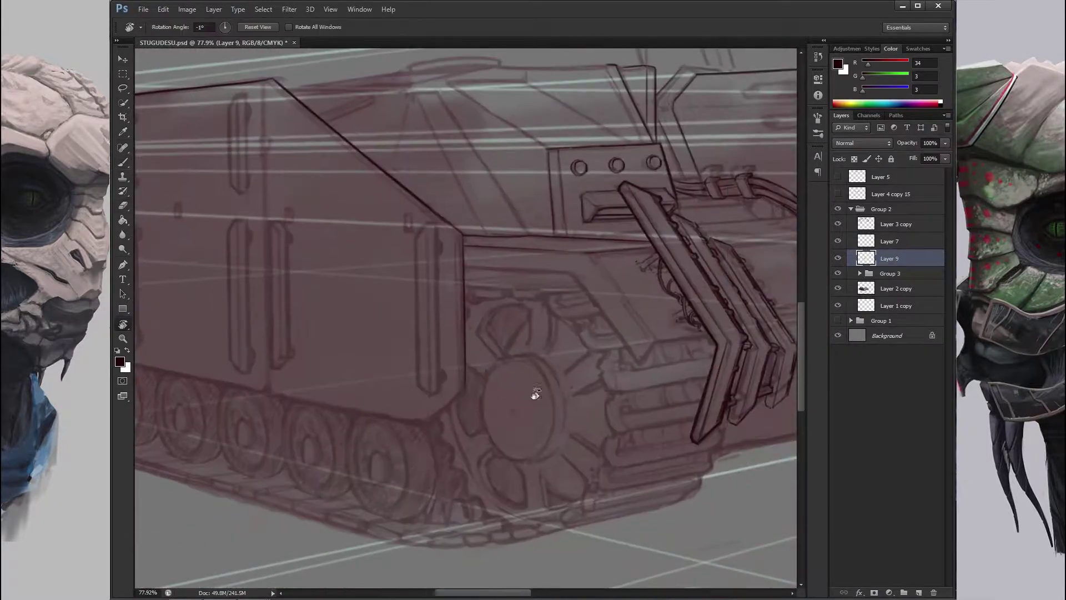
# Ink the barrel's long upper edge up to the front rim and clean up the overlapping line near the collar.
pyautogui.moveTo(442, 374)
pyautogui.mouseDown()
pyautogui.moveTo(357, 167)
pyautogui.moveTo(461, 264)
pyautogui.moveTo(517, 267)
pyautogui.moveTo(541, 340)
pyautogui.moveTo(500, 356)
pyautogui.moveTo(516, 332)
pyautogui.moveTo(489, 361)
pyautogui.moveTo(469, 326)
pyautogui.moveTo(504, 417)
pyautogui.moveTo(455, 179)
pyautogui.mouseUp()
pyautogui.press('z')
pyautogui.press('b')
pyautogui.press('e')
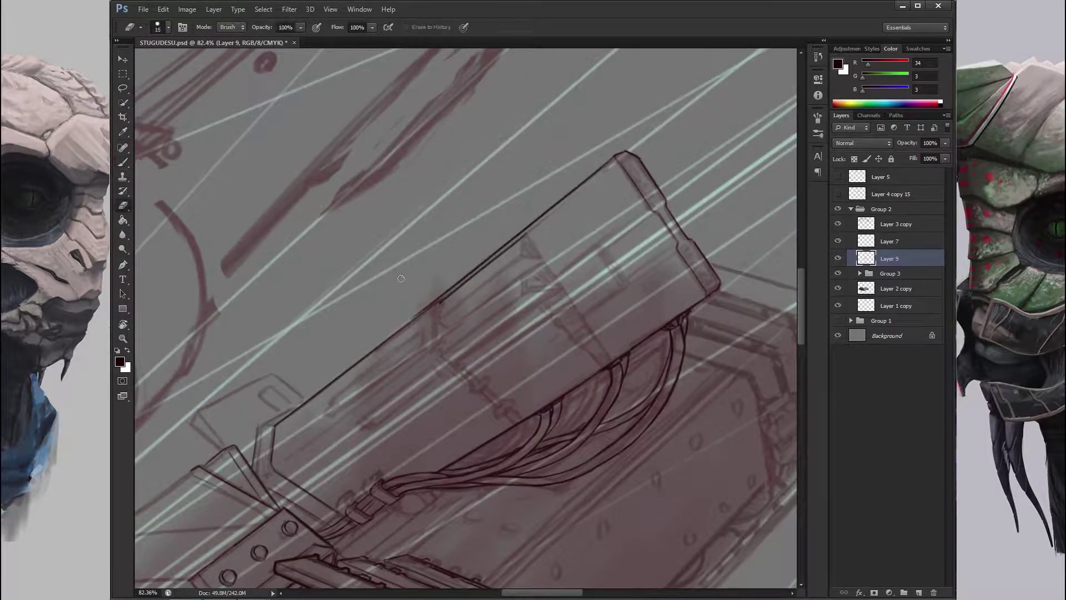
pyautogui.moveTo(435, 303); pyautogui.dragTo(418, 215)
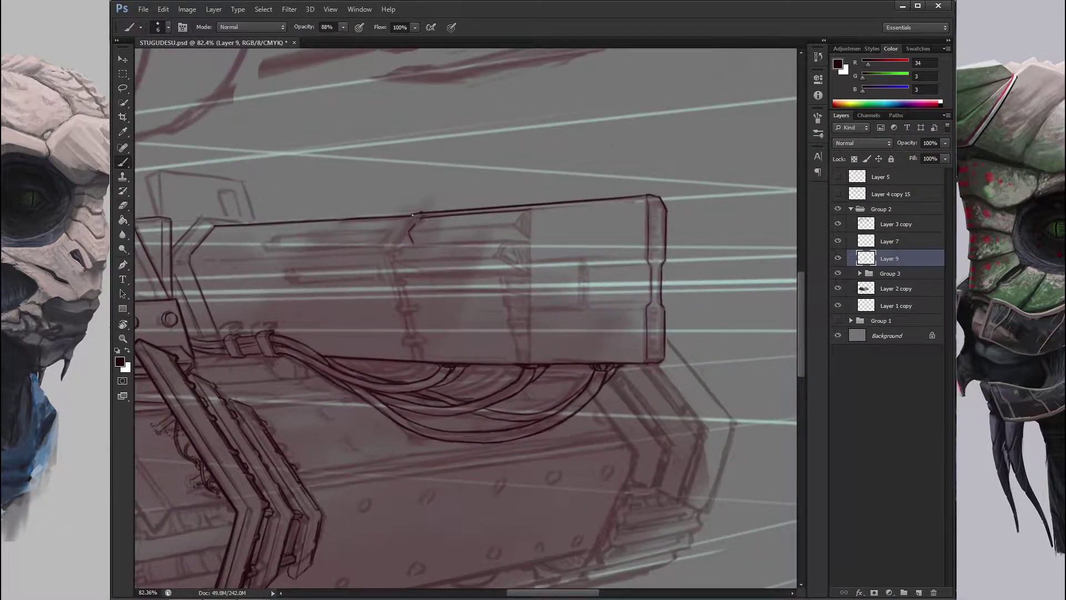
# Ink the angled double-line collar around the barrel and the raised panels running forward from it.
pyautogui.moveTo(406, 350)
pyautogui.mouseDown()
pyautogui.moveTo(383, 266)
pyautogui.moveTo(374, 281)
pyautogui.moveTo(383, 266)
pyautogui.moveTo(533, 261)
pyautogui.moveTo(422, 239)
pyautogui.moveTo(471, 236)
pyautogui.moveTo(529, 264)
pyautogui.mouseUp()
pyautogui.press('r')
pyautogui.press('b')
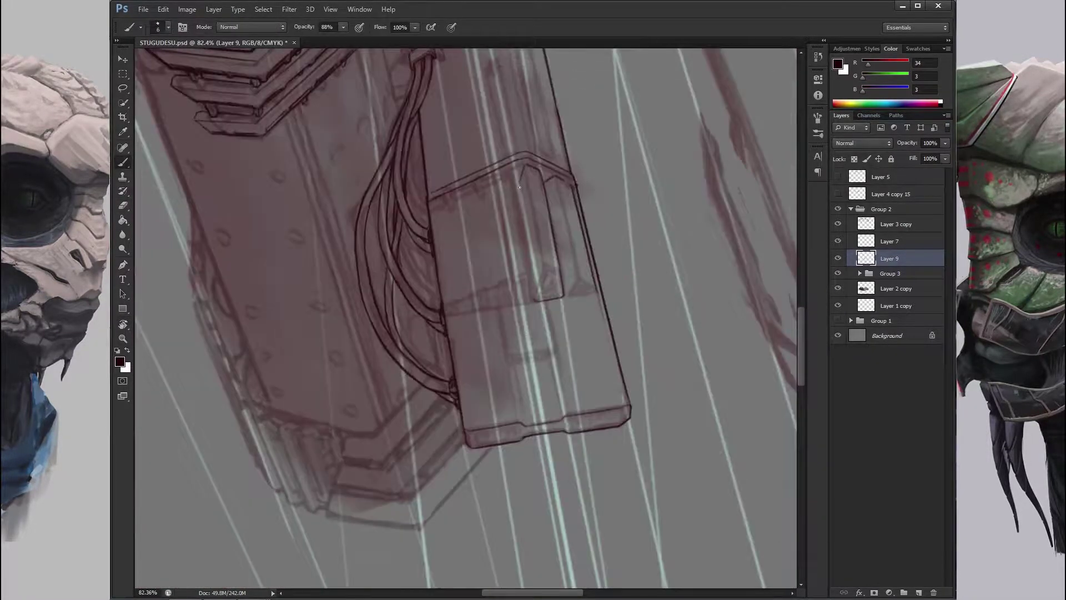
pyautogui.press('r')
pyautogui.moveTo(516, 188)
pyautogui.mouseDown()
pyautogui.moveTo(417, 440)
pyautogui.moveTo(385, 322)
pyautogui.moveTo(366, 338)
pyautogui.moveTo(428, 369)
pyautogui.mouseUp()
pyautogui.press('r')
pyautogui.press('r')
pyautogui.moveTo(589, 135)
pyautogui.mouseDown()
pyautogui.moveTo(435, 119)
pyautogui.moveTo(459, 278)
pyautogui.moveTo(483, 261)
pyautogui.moveTo(499, 321)
pyautogui.moveTo(585, 247)
pyautogui.moveTo(430, 214)
pyautogui.moveTo(552, 261)
pyautogui.mouseUp()
pyautogui.press('r')
pyautogui.press('r')
pyautogui.moveTo(434, 305); pyautogui.dragTo(427, 212)
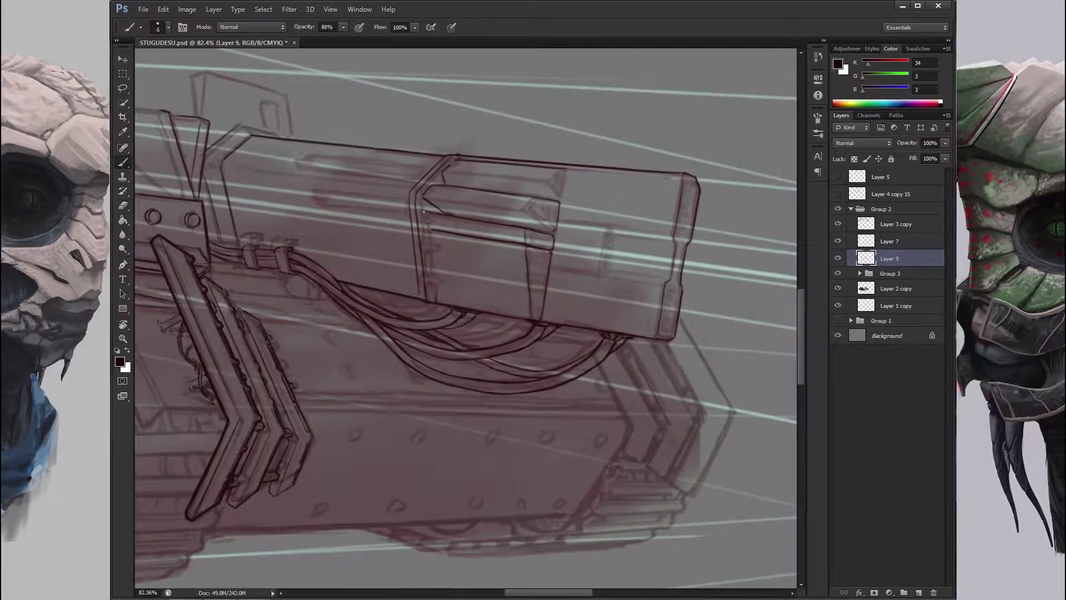
# Ink the small bevelled facets at the front ends of the barrel's raised panels.
pyautogui.press('r')
pyautogui.moveTo(440, 300); pyautogui.dragTo(427, 281)
pyautogui.scroll(3, 548, 242)
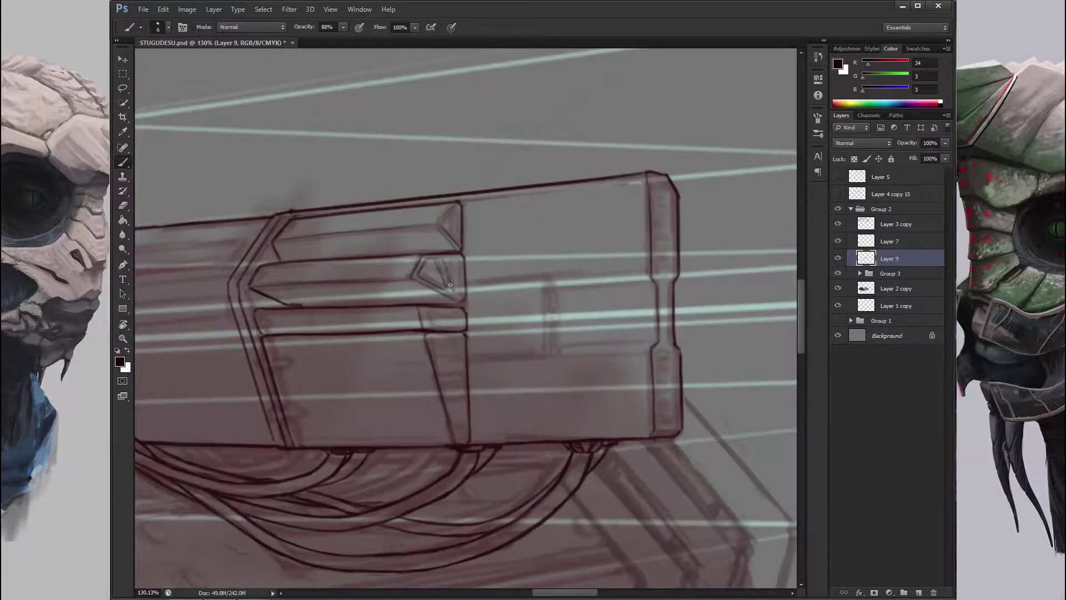
pyautogui.press('r')
pyautogui.moveTo(440, 267)
pyautogui.mouseDown()
pyautogui.moveTo(422, 311)
pyautogui.moveTo(439, 289)
pyautogui.moveTo(445, 336)
pyautogui.moveTo(515, 347)
pyautogui.moveTo(517, 277)
pyautogui.mouseUp()
pyautogui.scroll(2, 444, 336)
pyautogui.press('r')
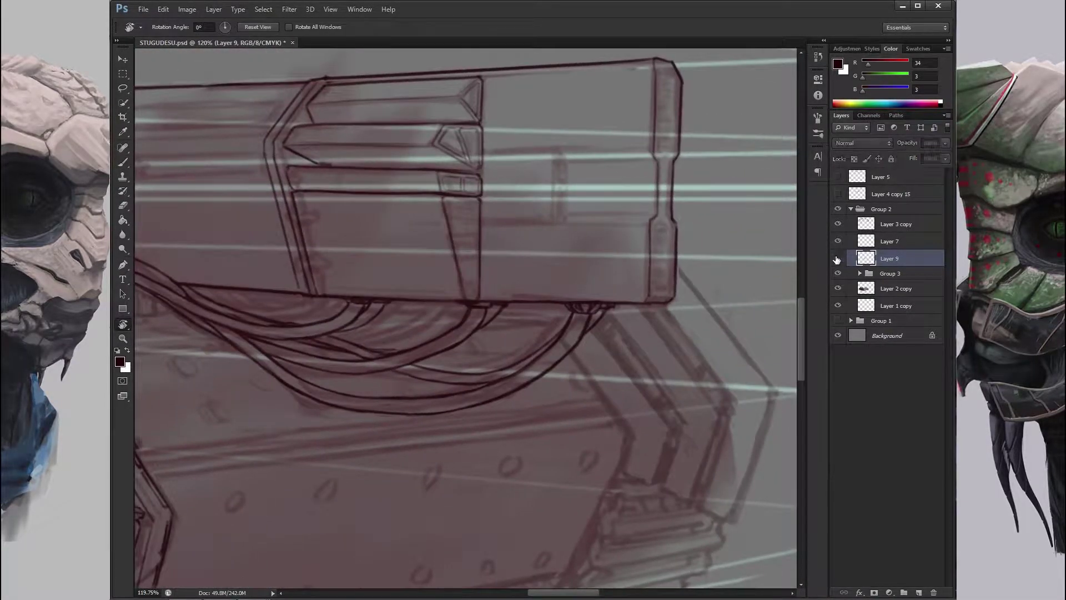
# Divide the tapering strip on the barrel's lower side into segments and clean up lines beside the collar.
pyautogui.scroll(-2, 516, 277)
pyautogui.press('e')
pyautogui.press('b')
pyautogui.moveTo(451, 252); pyautogui.dragTo(468, 259)
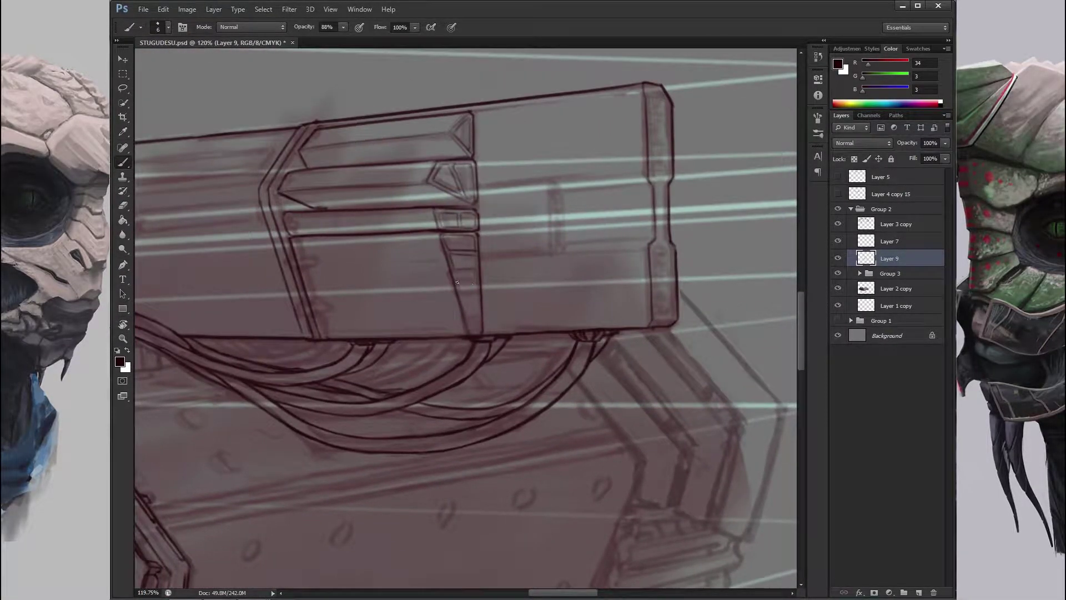
pyautogui.press('r')
pyautogui.moveTo(466, 307)
pyautogui.mouseDown()
pyautogui.moveTo(422, 355)
pyautogui.moveTo(461, 311)
pyautogui.moveTo(473, 258)
pyautogui.moveTo(422, 322)
pyautogui.moveTo(555, 348)
pyautogui.moveTo(498, 257)
pyautogui.moveTo(533, 267)
pyautogui.moveTo(588, 257)
pyautogui.moveTo(500, 278)
pyautogui.mouseUp()
pyautogui.press('r')
pyautogui.scroll(-1, 498, 257)
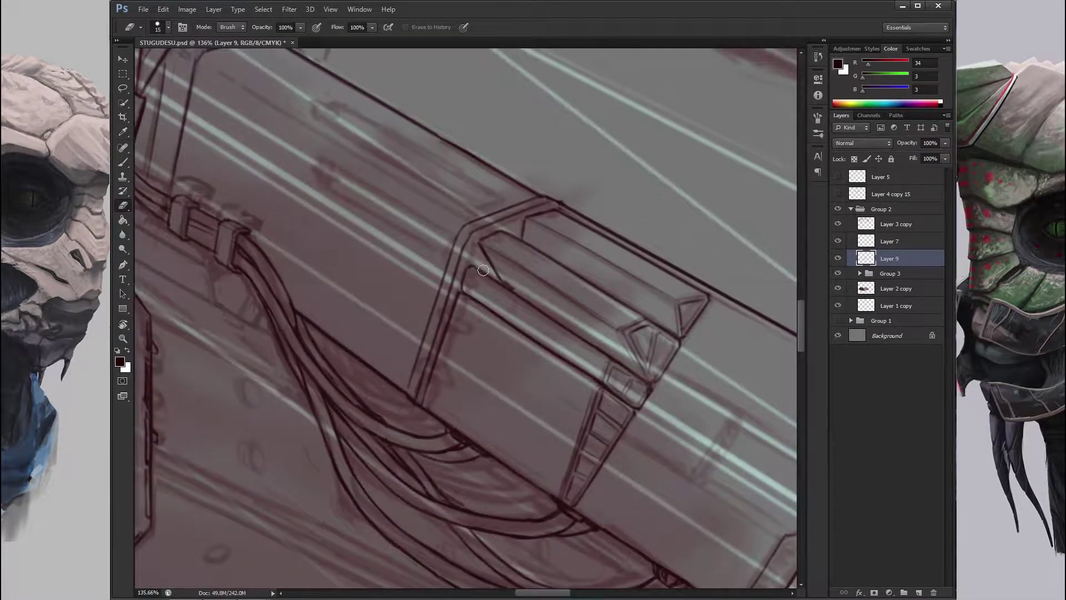
# Ink the recessed section on the barrel ahead of the bevelled panels and refine the surrounding panel edges.
pyautogui.press('z')
pyautogui.keyDown('alt'); pyautogui.click(459, 289); pyautogui.keyUp('alt')
pyautogui.moveTo(655, 326); pyautogui.dragTo(565, 261)
pyautogui.press('r')
pyautogui.press('b')
pyautogui.moveTo(500, 248); pyautogui.dragTo(567, 319)
pyautogui.press('r')
pyautogui.moveTo(483, 347); pyautogui.dragTo(488, 242)
pyautogui.press('r')
pyautogui.moveTo(495, 289)
pyautogui.mouseDown()
pyautogui.moveTo(472, 311)
pyautogui.moveTo(522, 272)
pyautogui.moveTo(478, 278)
pyautogui.moveTo(397, 261)
pyautogui.moveTo(457, 242)
pyautogui.moveTo(490, 266)
pyautogui.moveTo(521, 410)
pyautogui.moveTo(452, 292)
pyautogui.moveTo(500, 278)
pyautogui.moveTo(536, 287)
pyautogui.moveTo(483, 311)
pyautogui.moveTo(432, 290)
pyautogui.mouseUp()
pyautogui.scroll(2, 398, 261)
pyautogui.press('r')
pyautogui.press('r')
pyautogui.scroll(1, 452, 293)
pyautogui.press('r')
pyautogui.press('z')
pyautogui.press('r')
# Build a collar latch on a new layer, duplicate and transform the copy, and merge the pieces down into Layer 9.
pyautogui.click(123, 59)
pyautogui.hotkey('ctrl', 'shift', 'alt', 'n')
pyautogui.press('e')
pyautogui.scroll(3, 436, 283)
pyautogui.hotkey('alt', '[')
pyautogui.hotkey('alt', ']')
pyautogui.hotkey('ctrl', 'j')
pyautogui.scroll(-1, 478, 254)
pyautogui.hotkey('ctrl', 't')
pyautogui.rightClick(553, 237)
pyautogui.click(608, 418)
pyautogui.moveTo(634, 214); pyautogui.dragTo(645, 221)
pyautogui.press('Return')
pyautogui.press('r')
pyautogui.moveTo(500, 250)
pyautogui.mouseDown()
pyautogui.moveTo(464, 305)
pyautogui.moveTo(457, 261)
pyautogui.moveTo(571, 309)
pyautogui.moveTo(630, 373)
pyautogui.moveTo(451, 265)
pyautogui.moveTo(460, 261)
pyautogui.moveTo(415, 246)
pyautogui.mouseUp()
pyautogui.scroll(1, 457, 261)
pyautogui.hotkey('ctrl', 'e')
pyautogui.hotkey('ctrl', 'e')
# Ink the collar's latches with their rounded pins up to the corner bend and clean up where they cross the band.
pyautogui.press('r')
pyautogui.scroll(-3, 450, 272)
pyautogui.scroll(2, 630, 373)
pyautogui.scroll(2, 450, 265)
pyautogui.press('e')
pyautogui.scroll(1, 415, 246)
pyautogui.press('b')
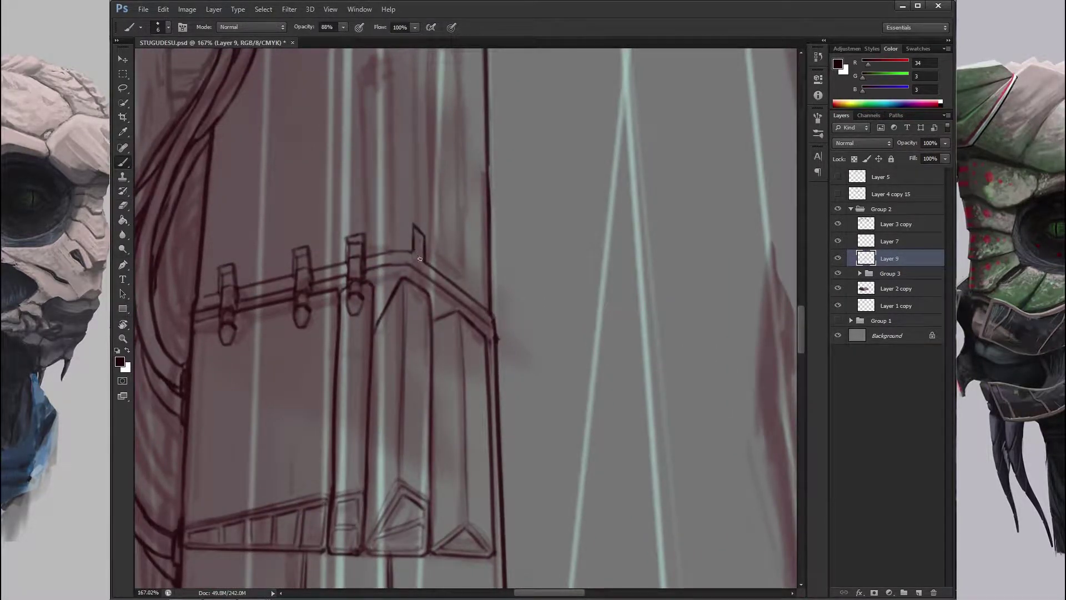
pyautogui.press('r')
pyautogui.moveTo(420, 278)
pyautogui.mouseDown()
pyautogui.moveTo(466, 233)
pyautogui.moveTo(448, 205)
pyautogui.moveTo(400, 307)
pyautogui.moveTo(481, 375)
pyautogui.mouseUp()
pyautogui.press('b')
pyautogui.press('r')
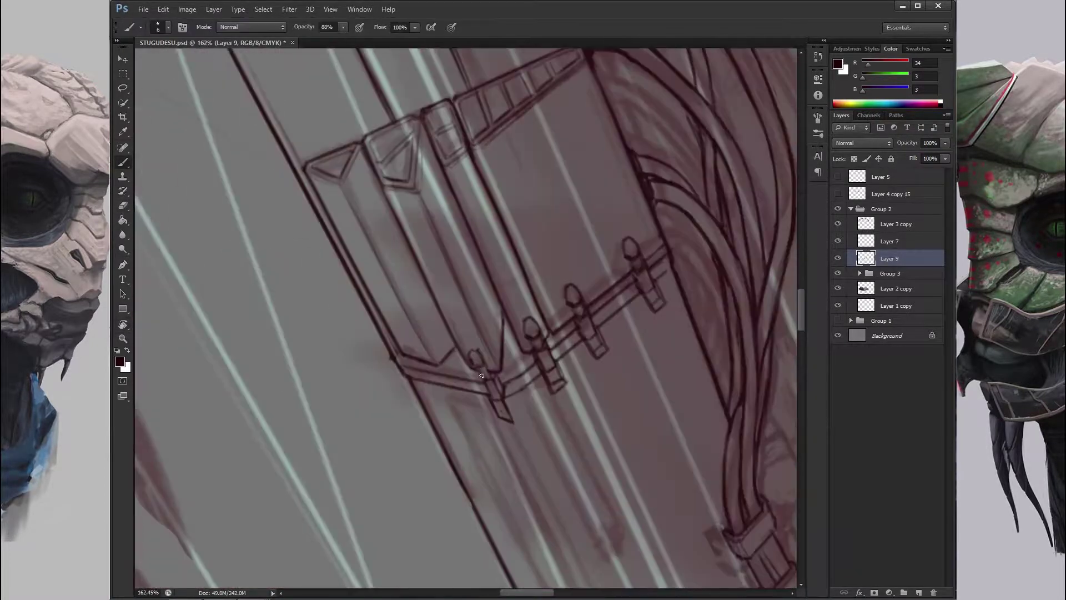
# Ink the last latch at the barrel's upper edge and finish the details where the latches meet the collar.
pyautogui.press('r')
pyautogui.moveTo(505, 423)
pyautogui.mouseDown()
pyautogui.moveTo(542, 298)
pyautogui.moveTo(507, 281)
pyautogui.mouseUp()
pyautogui.press('b')
pyautogui.press('r')
pyautogui.moveTo(518, 283)
pyautogui.mouseDown()
pyautogui.moveTo(490, 267)
pyautogui.moveTo(475, 273)
pyautogui.mouseUp()
pyautogui.press('b')
pyautogui.press('r')
pyautogui.press('b')
pyautogui.press('b')
pyautogui.hotkey('ctrl', '-')
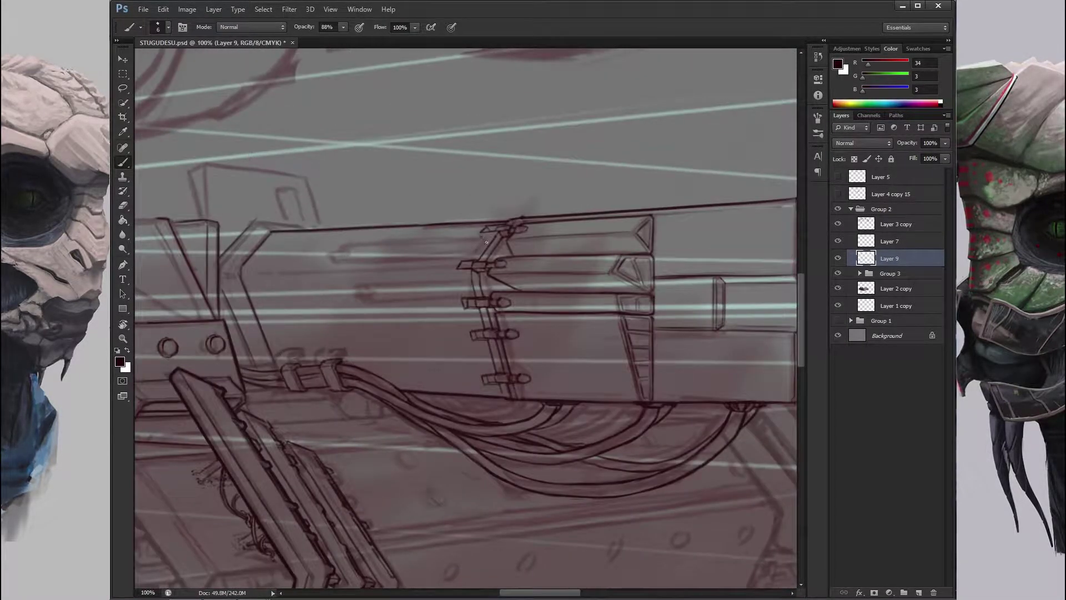
# Ink the two long narrow slots on the barrel section behind the collar and tidy their edges.
pyautogui.press('r')
pyautogui.moveTo(486, 242)
pyautogui.mouseDown()
pyautogui.moveTo(496, 197)
pyautogui.moveTo(455, 241)
pyautogui.moveTo(590, 304)
pyautogui.moveTo(482, 243)
pyautogui.mouseUp()
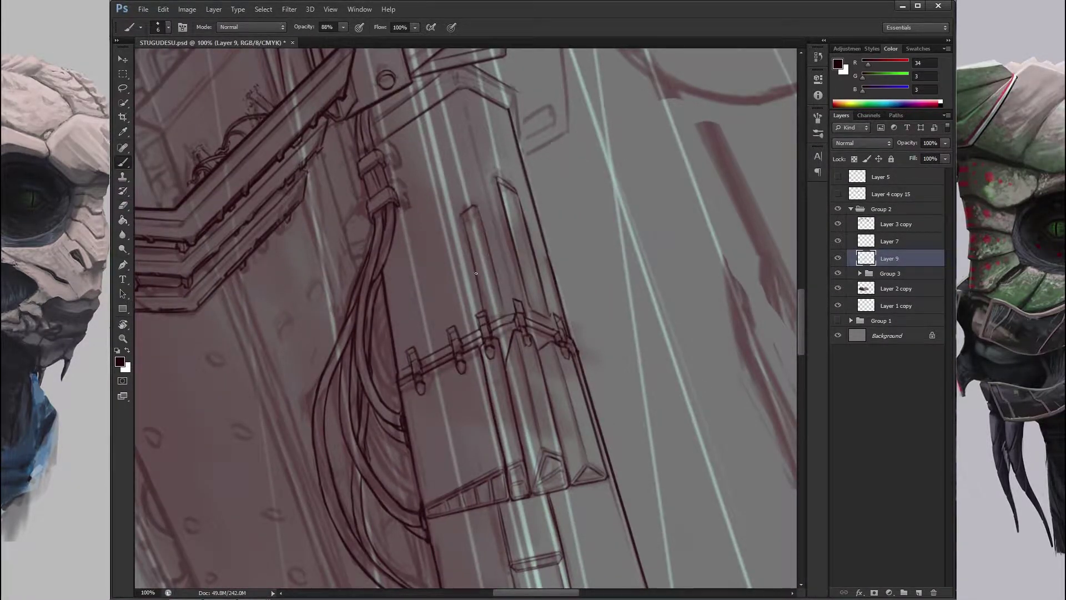
pyautogui.press('e')
pyautogui.moveTo(516, 343)
pyautogui.mouseDown()
pyautogui.moveTo(446, 283)
pyautogui.moveTo(583, 269)
pyautogui.moveTo(447, 329)
pyautogui.moveTo(527, 222)
pyautogui.moveTo(480, 168)
pyautogui.moveTo(562, 215)
pyautogui.moveTo(406, 293)
pyautogui.mouseUp()
pyautogui.scroll(-3, 461, 302)
# Add a new layer, and on Layer 9 ink the upright plate behind the barrel with its small slot.
pyautogui.hotkey('ctrl', 'shift', 'alt', 'n')
pyautogui.press('r')
pyautogui.press('b')
pyautogui.press('r')
pyautogui.moveTo(477, 268)
pyautogui.mouseDown()
pyautogui.moveTo(528, 223)
pyautogui.moveTo(500, 289)
pyautogui.moveTo(444, 233)
pyautogui.moveTo(484, 325)
pyautogui.moveTo(475, 270)
pyautogui.mouseUp()
pyautogui.press('z')
pyautogui.scroll(-2, 484, 324)
pyautogui.scroll(3, 485, 325)
pyautogui.press('r')
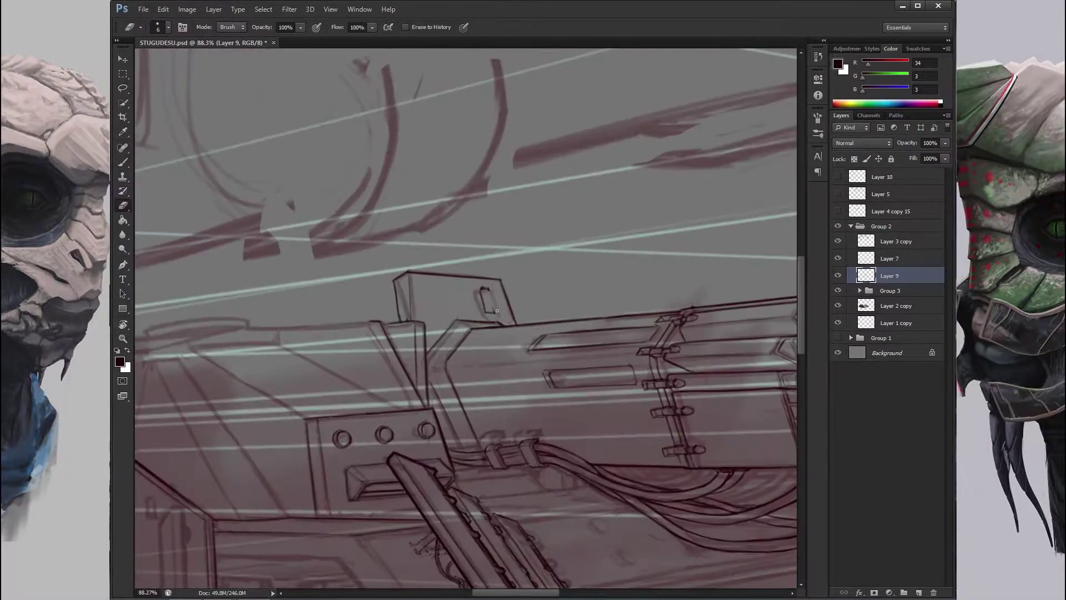
# Finish the upright plate's slot and ink the small support block beneath the hose clamps.
pyautogui.press('b')
pyautogui.scroll(-2, 474, 271)
pyautogui.press('r')
pyautogui.moveTo(474, 270)
pyautogui.mouseDown()
pyautogui.moveTo(522, 273)
pyautogui.moveTo(486, 274)
pyautogui.moveTo(500, 267)
pyautogui.moveTo(479, 277)
pyautogui.moveTo(535, 241)
pyautogui.moveTo(488, 310)
pyautogui.moveTo(578, 319)
pyautogui.mouseUp()
pyautogui.press('b')
pyautogui.press('r')
pyautogui.scroll(1, 500, 266)
pyautogui.press('e')
pyautogui.press('r')
pyautogui.scroll(-1, 536, 240)
pyautogui.press('b')
pyautogui.press('r')
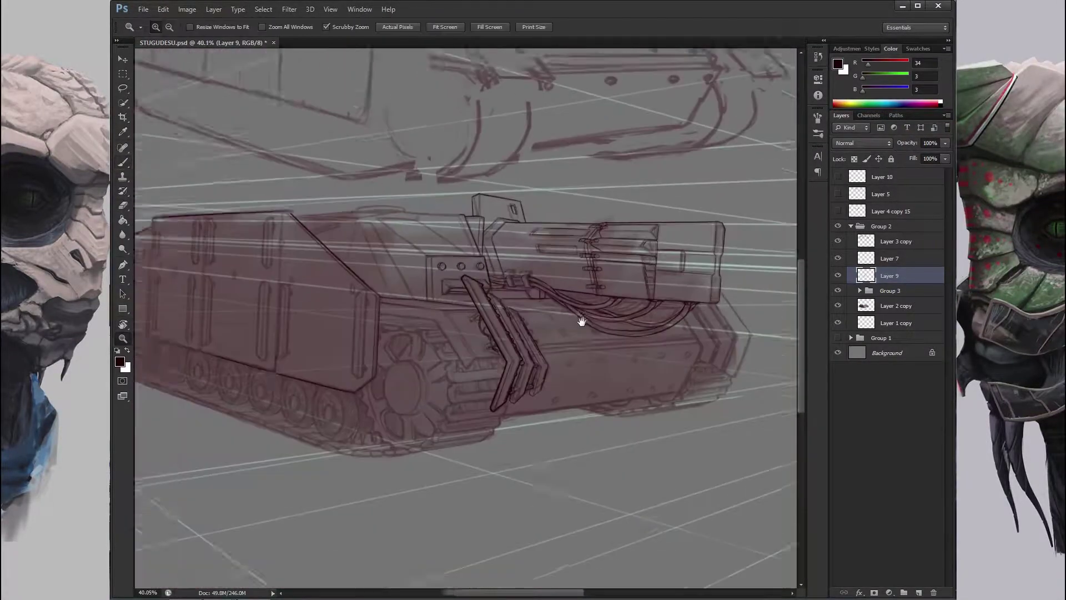
# Ink the side armour's lower edge, cut front corner and vertical seam above the road wheels.
pyautogui.scroll(2, 469, 314)
pyautogui.press('r')
pyautogui.moveTo(414, 196)
pyautogui.mouseDown()
pyautogui.moveTo(444, 250)
pyautogui.moveTo(522, 333)
pyautogui.moveTo(555, 299)
pyautogui.mouseUp()
pyautogui.scroll(-2, 534, 339)
pyautogui.press('e')
pyautogui.press('r')
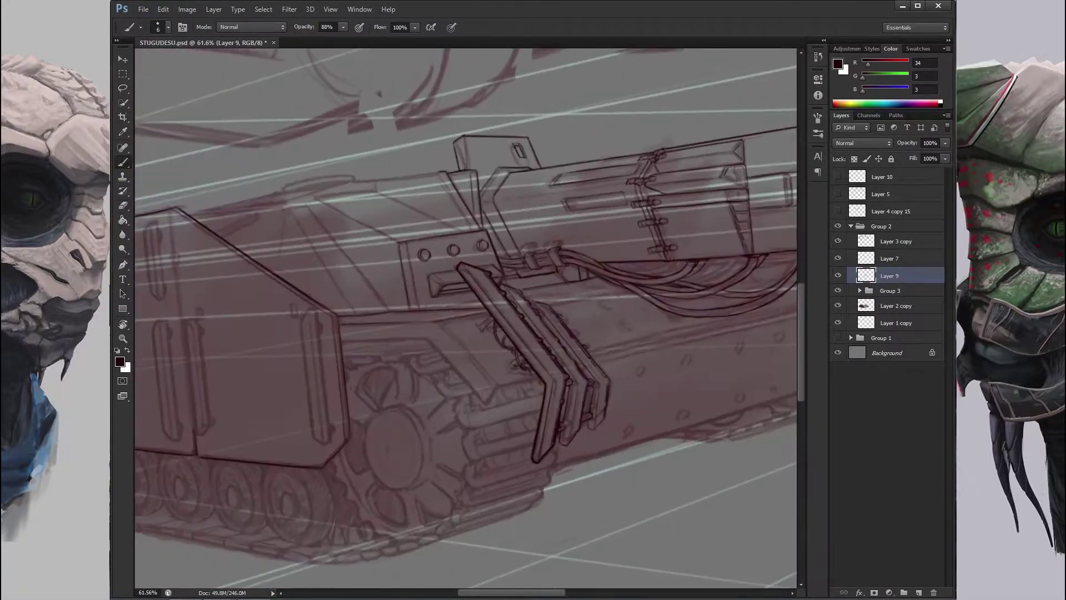
# Ink the innermost angled bracket at the hull's far front corner below the barrel, including its segmented lower end.
pyautogui.scroll(2, 577, 289)
pyautogui.press('b')
pyautogui.scroll(-3, 597, 291)
pyautogui.press('r')
pyautogui.moveTo(638, 276)
pyautogui.mouseDown()
pyautogui.moveTo(434, 284)
pyautogui.moveTo(500, 266)
pyautogui.moveTo(572, 309)
pyautogui.moveTo(546, 243)
pyautogui.mouseUp()
pyautogui.press('z')
pyautogui.press('r')
pyautogui.press('b')
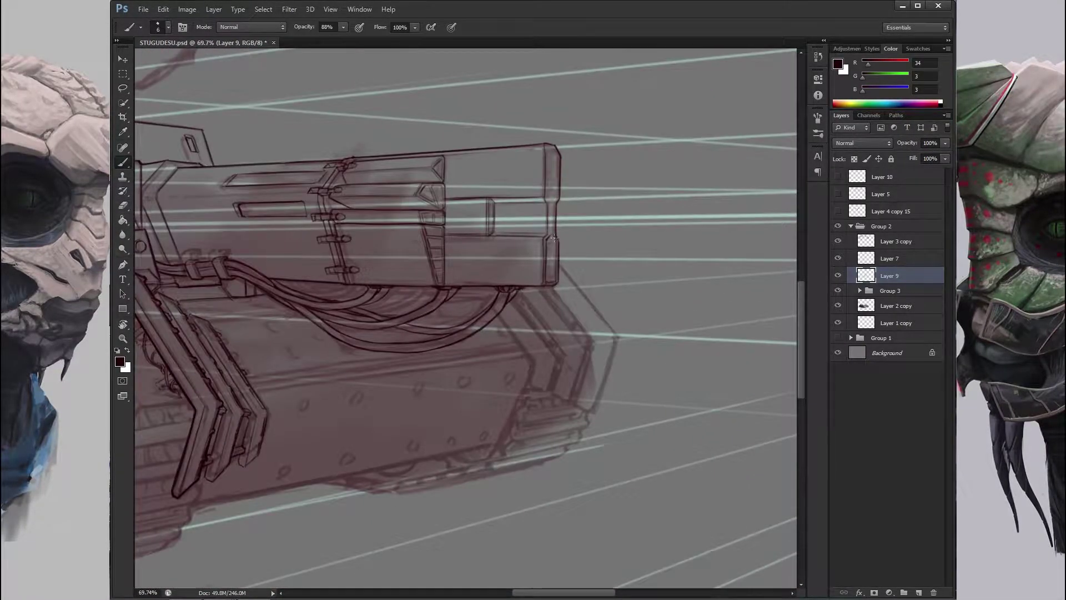
pyautogui.moveTo(558, 156)
pyautogui.mouseDown()
pyautogui.moveTo(605, 353)
pyautogui.moveTo(550, 220)
pyautogui.mouseUp()
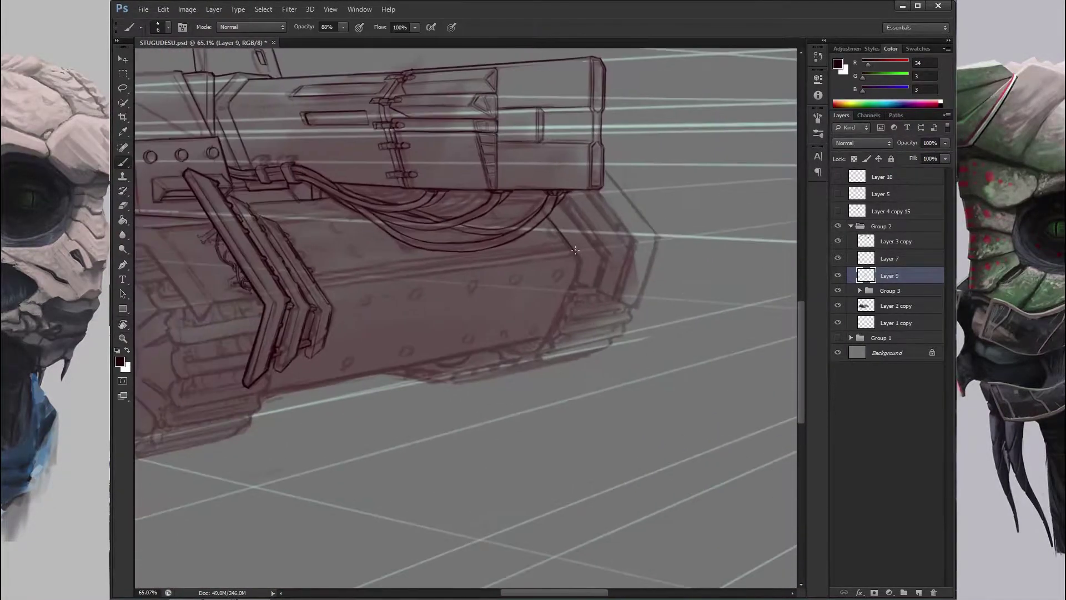
pyautogui.scroll(2, 624, 311)
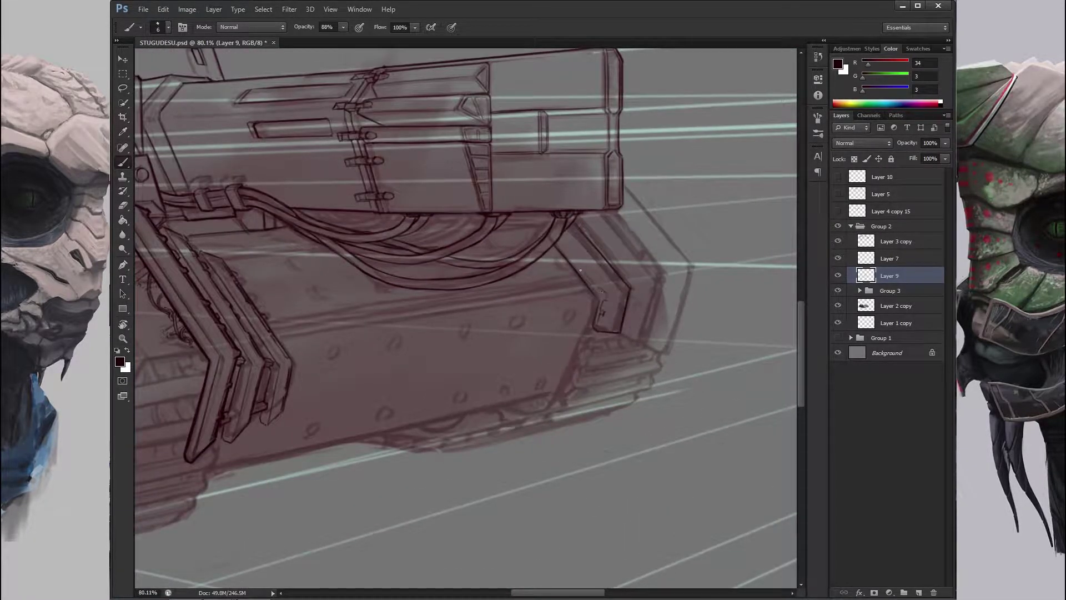
pyautogui.moveTo(571, 256)
pyautogui.mouseDown()
pyautogui.moveTo(611, 383)
pyautogui.moveTo(577, 273)
pyautogui.moveTo(633, 361)
pyautogui.moveTo(590, 407)
pyautogui.moveTo(617, 378)
pyautogui.moveTo(598, 410)
pyautogui.mouseUp()
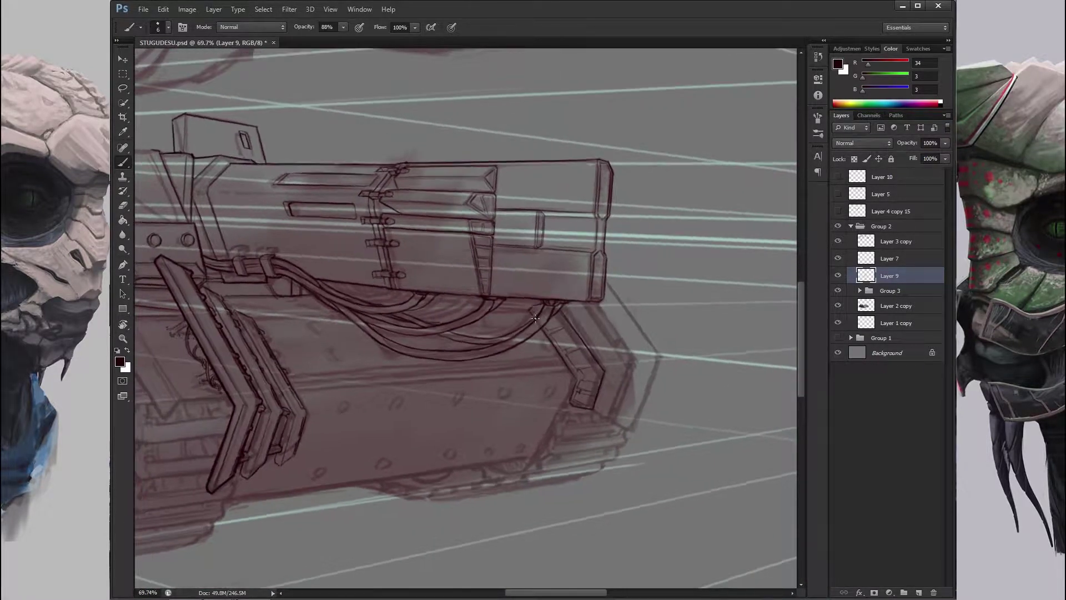
# Ink the outline and closed lower end of the outermost angled bracket at the hull's far front corner.
pyautogui.press('z')
pyautogui.scroll(-4, 598, 410)
pyautogui.scroll(5, 599, 410)
pyautogui.press('b')
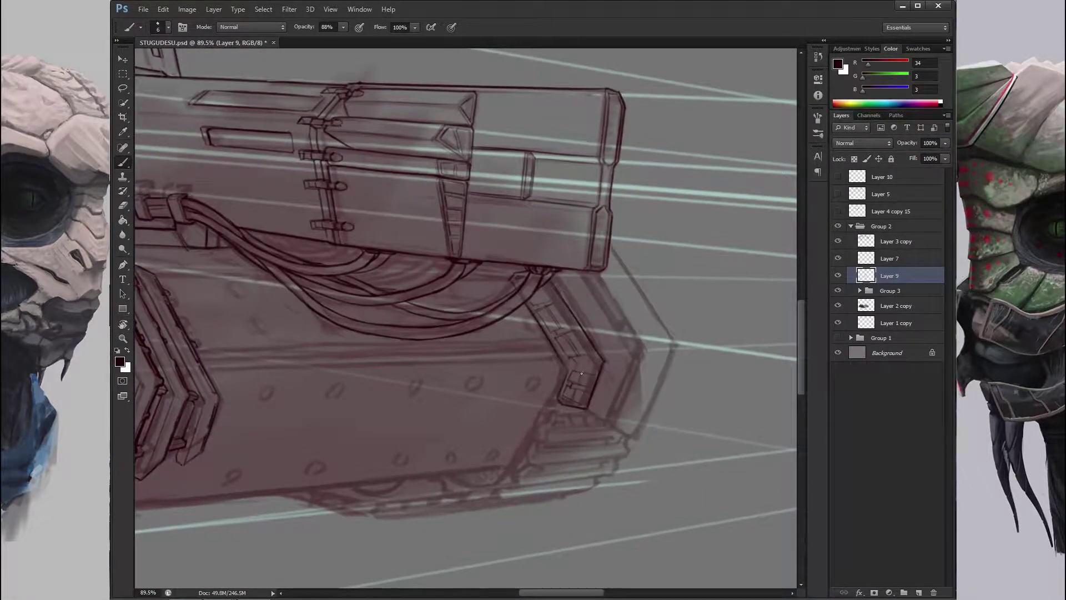
pyautogui.scroll(-2, 582, 373)
pyautogui.moveTo(582, 373); pyautogui.dragTo(534, 257)
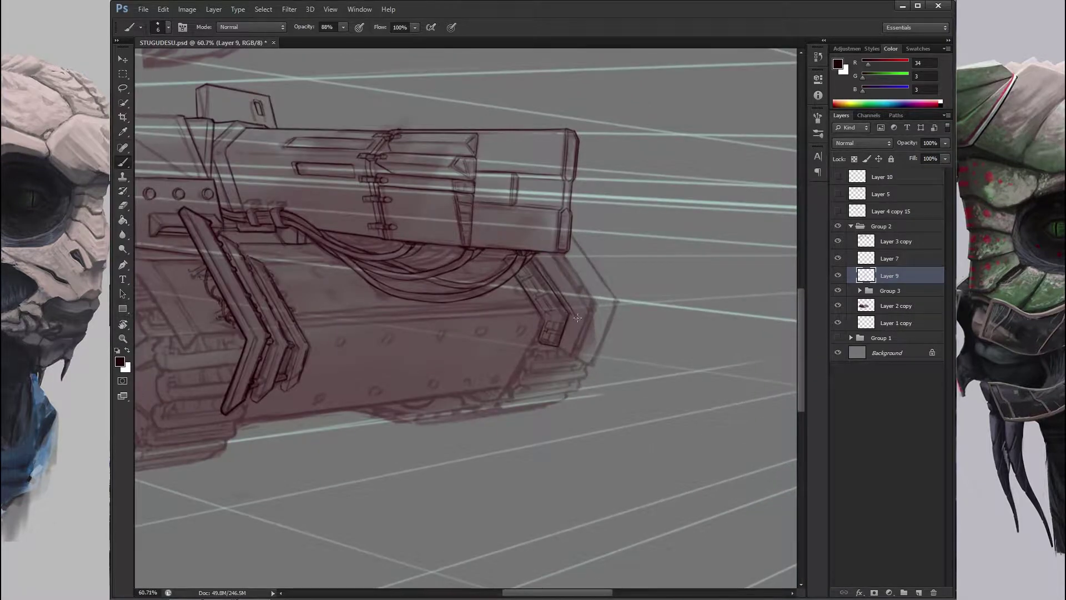
pyautogui.moveTo(578, 317)
pyautogui.mouseDown()
pyautogui.moveTo(474, 211)
pyautogui.moveTo(526, 229)
pyautogui.moveTo(561, 294)
pyautogui.mouseUp()
pyautogui.scroll(-1, 531, 336)
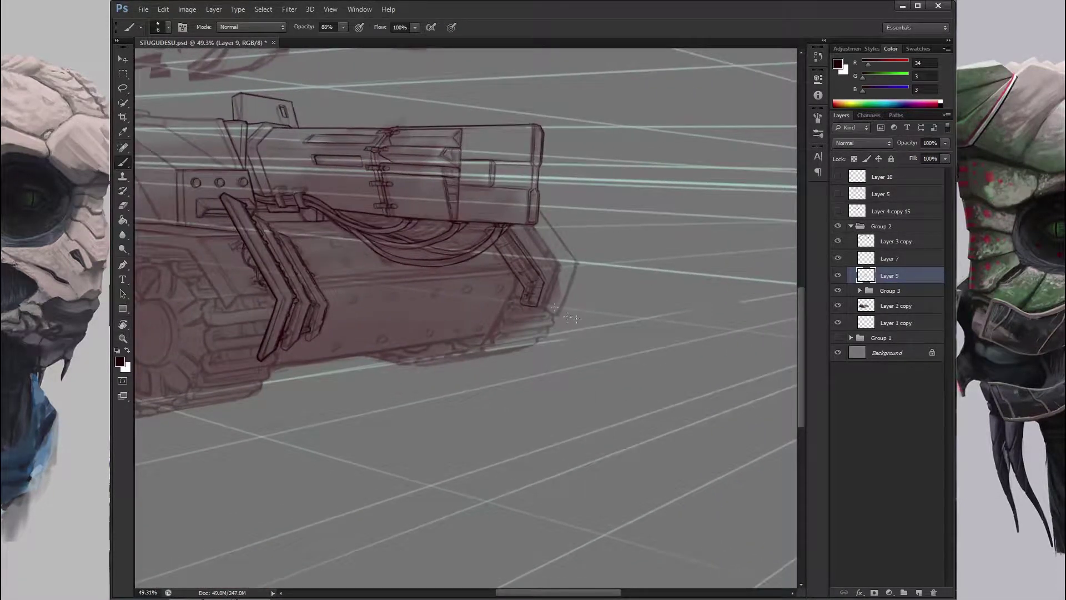
pyautogui.scroll(1, 576, 318)
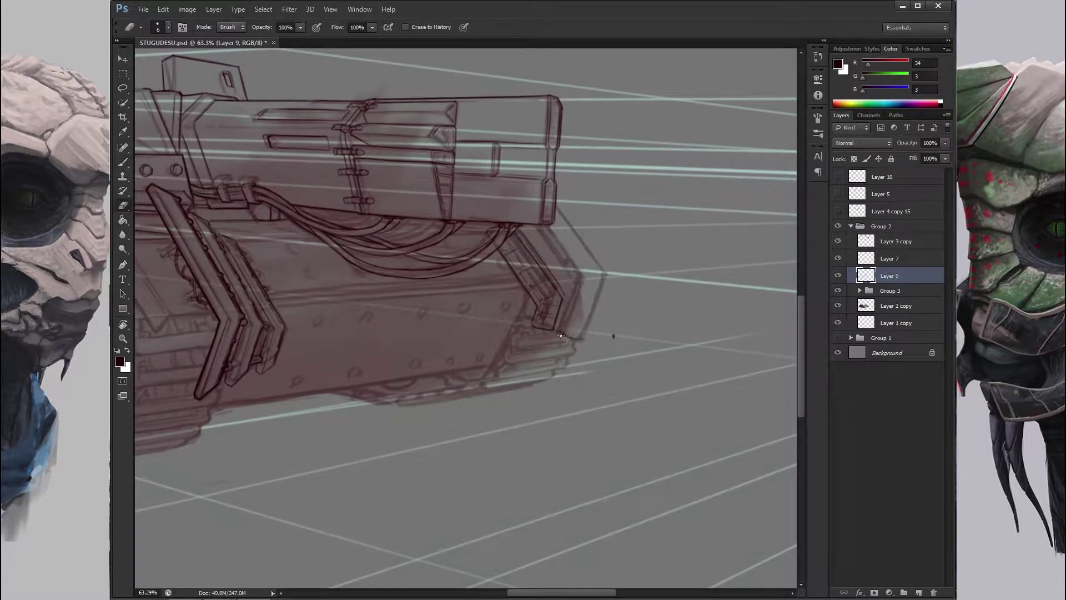
pyautogui.moveTo(574, 334)
pyautogui.mouseDown()
pyautogui.moveTo(605, 277)
pyautogui.moveTo(595, 242)
pyautogui.mouseUp()
pyautogui.press('e')
pyautogui.press('b')
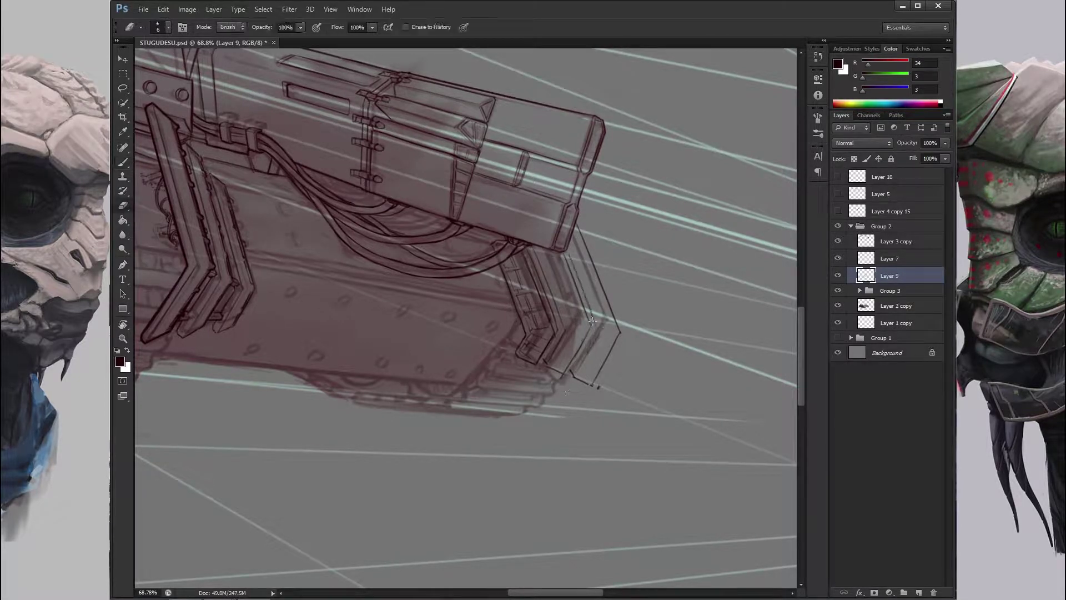
pyautogui.moveTo(603, 327); pyautogui.dragTo(578, 321)
pyautogui.scroll(-1, 562, 314)
# Ink the middle bracket's bend and edge lines between the innermost and outermost brackets, erasing stray strokes.
pyautogui.press('z')
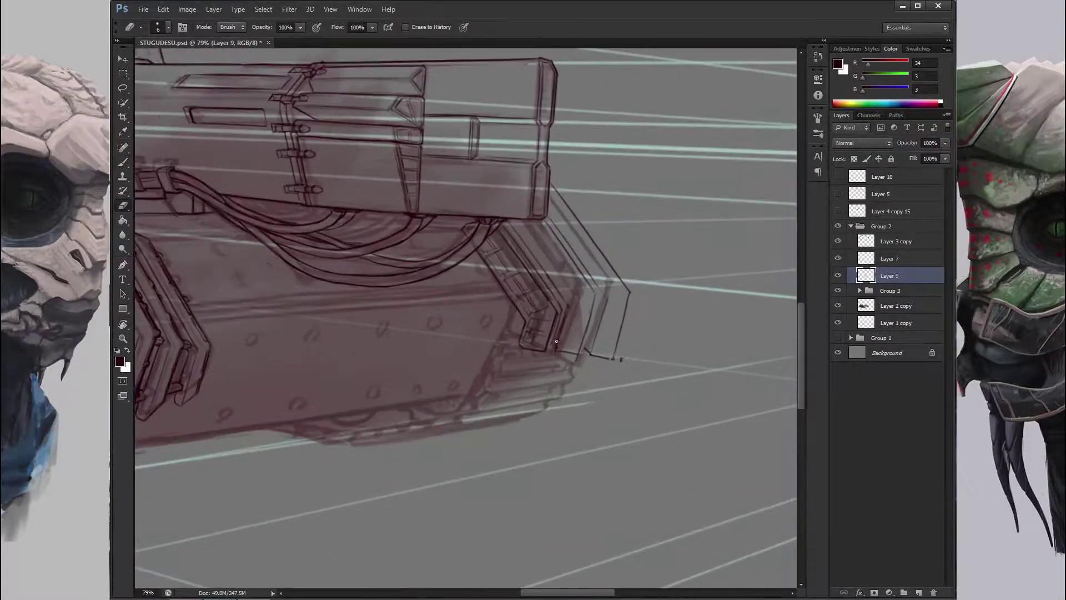
pyautogui.moveTo(578, 322); pyautogui.dragTo(609, 328)
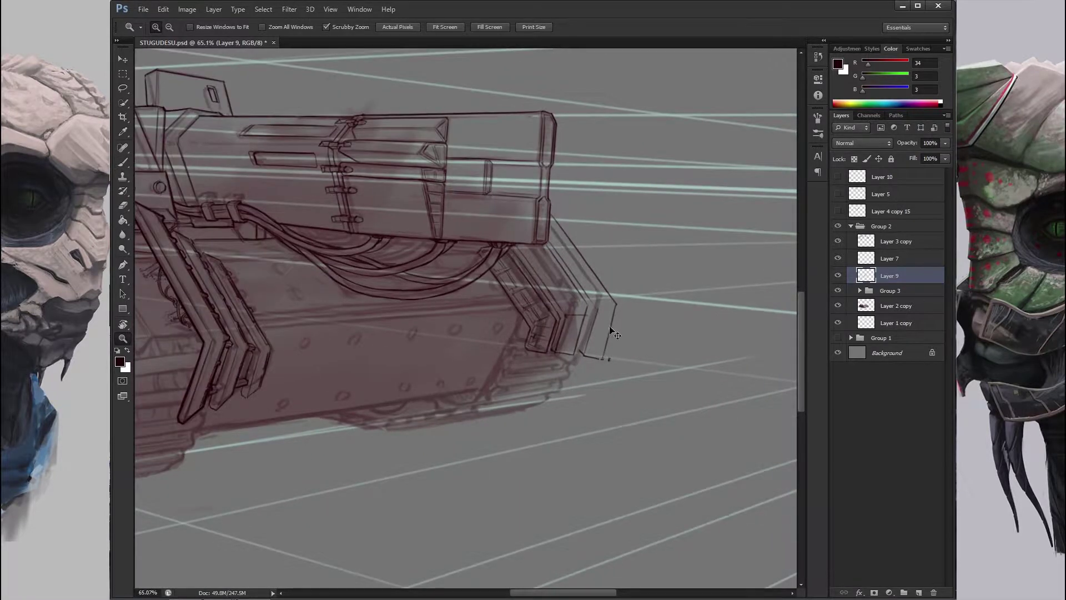
pyautogui.click(609, 328)
pyautogui.press('e')
pyautogui.scroll(-2, 556, 311)
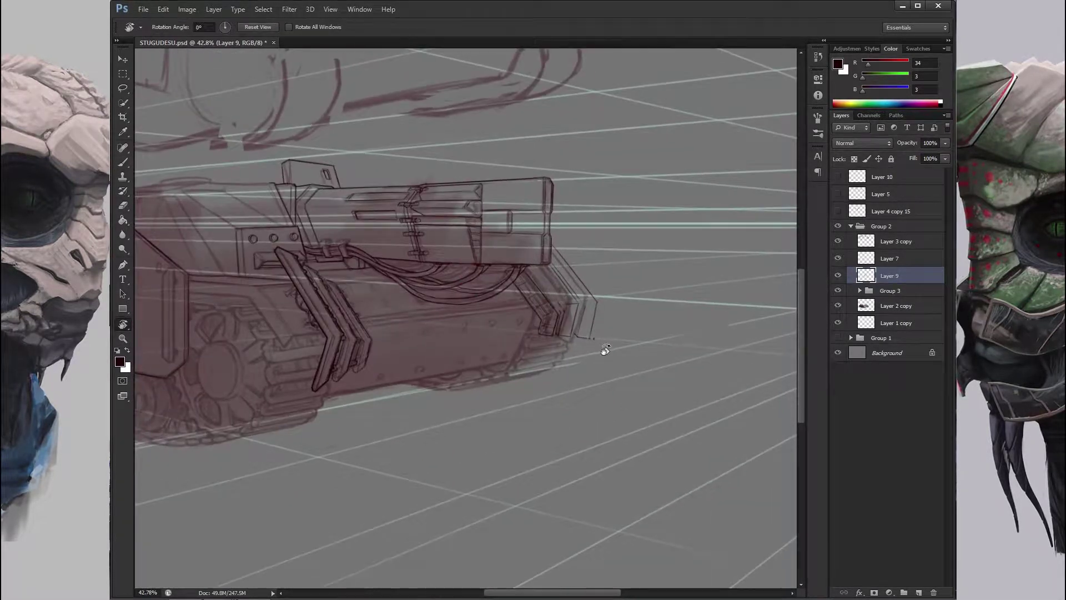
pyautogui.press('b')
pyautogui.press('e')
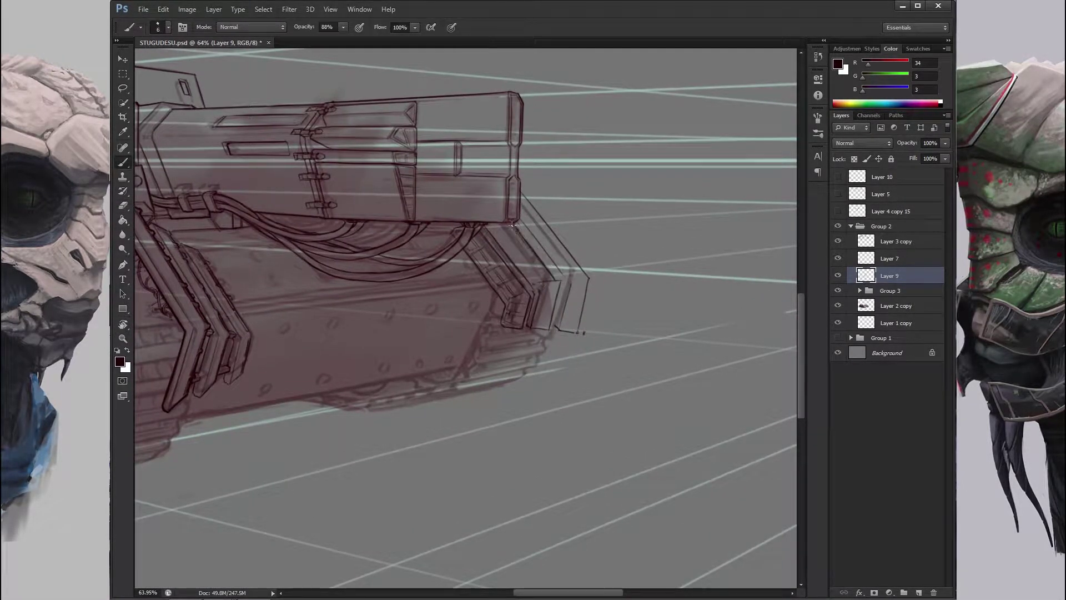
# Mirror the canvas horizontally and continue inking the long edges of the far brackets.
pyautogui.press('r')
pyautogui.moveTo(547, 282)
pyautogui.mouseDown()
pyautogui.moveTo(566, 309)
pyautogui.moveTo(509, 237)
pyautogui.mouseUp()
pyautogui.scroll(-2, 509, 237)
pyautogui.hscroll(3, 509, 237)
pyautogui.press('b')
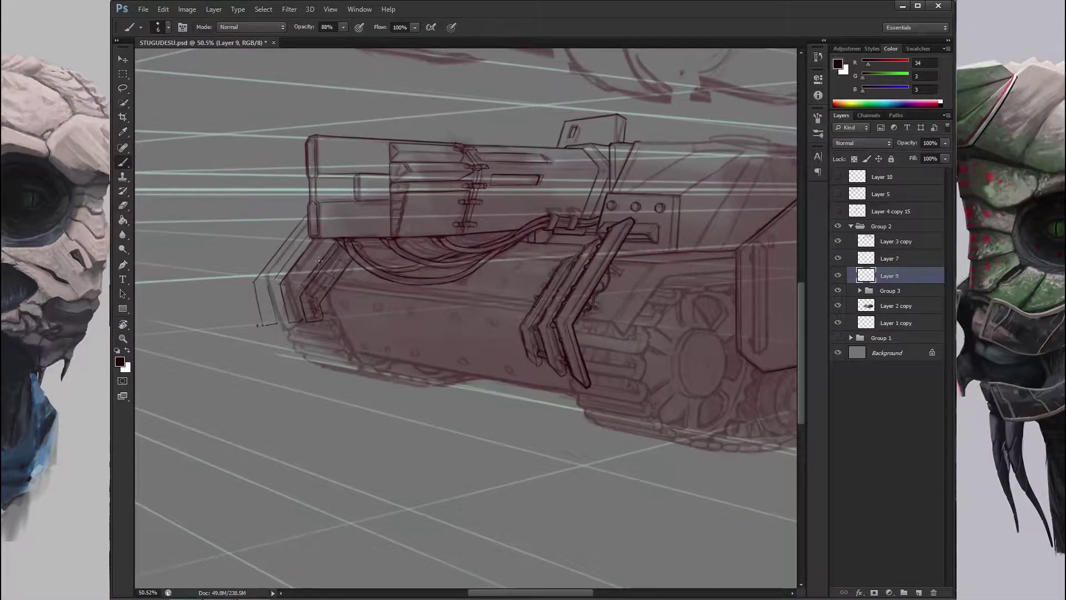
pyautogui.moveTo(299, 321)
pyautogui.mouseDown()
pyautogui.moveTo(337, 204)
pyautogui.moveTo(313, 311)
pyautogui.moveTo(358, 400)
pyautogui.moveTo(422, 311)
pyautogui.mouseUp()
pyautogui.press('r')
pyautogui.press('b')
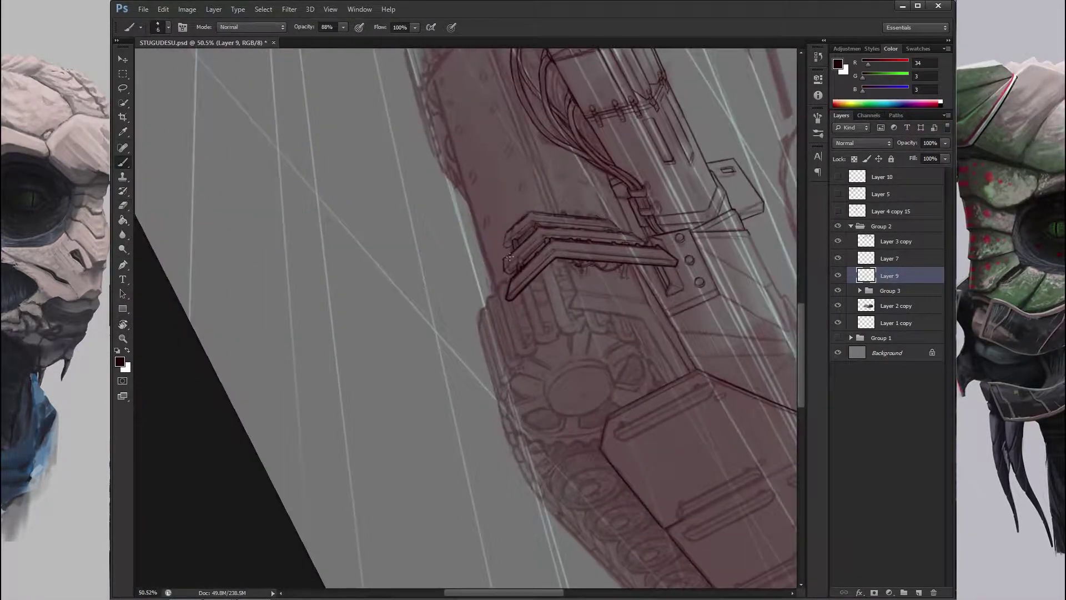
# Touch up the lower ends of the three near brackets beside the drive sprocket.
pyautogui.scroll(5, 488, 350)
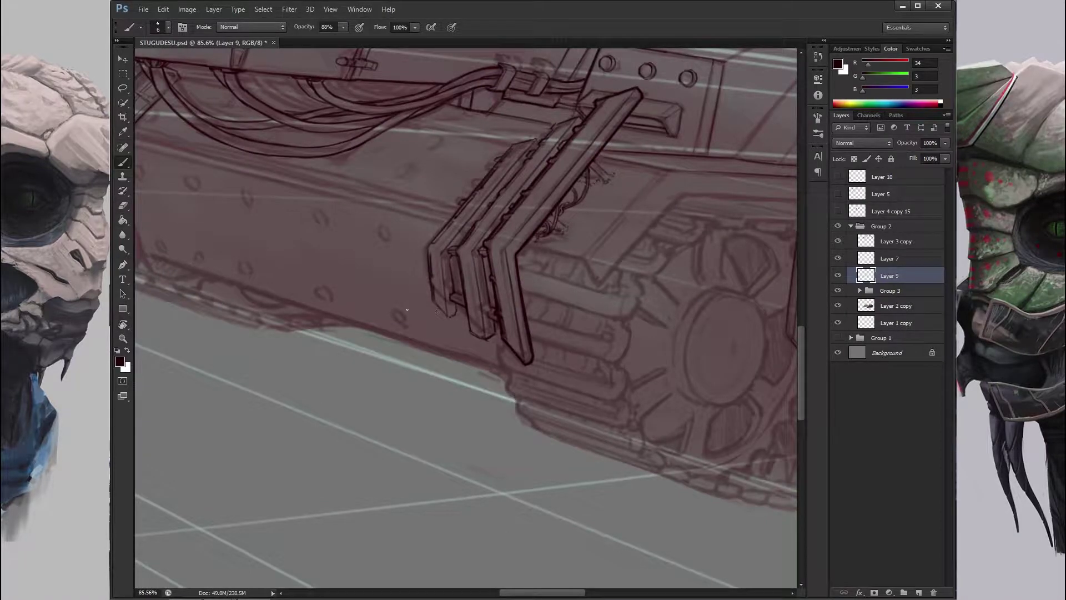
pyautogui.press('r')
pyautogui.moveTo(468, 304)
pyautogui.mouseDown()
pyautogui.moveTo(452, 305)
pyautogui.moveTo(502, 291)
pyautogui.mouseUp()
pyautogui.scroll(-5, 549, 308)
pyautogui.moveTo(588, 244)
pyautogui.mouseDown()
pyautogui.moveTo(500, 178)
pyautogui.moveTo(511, 247)
pyautogui.mouseUp()
pyautogui.scroll(4, 512, 247)
pyautogui.press('b')
pyautogui.press('e')
pyautogui.scroll(-3, 411, 321)
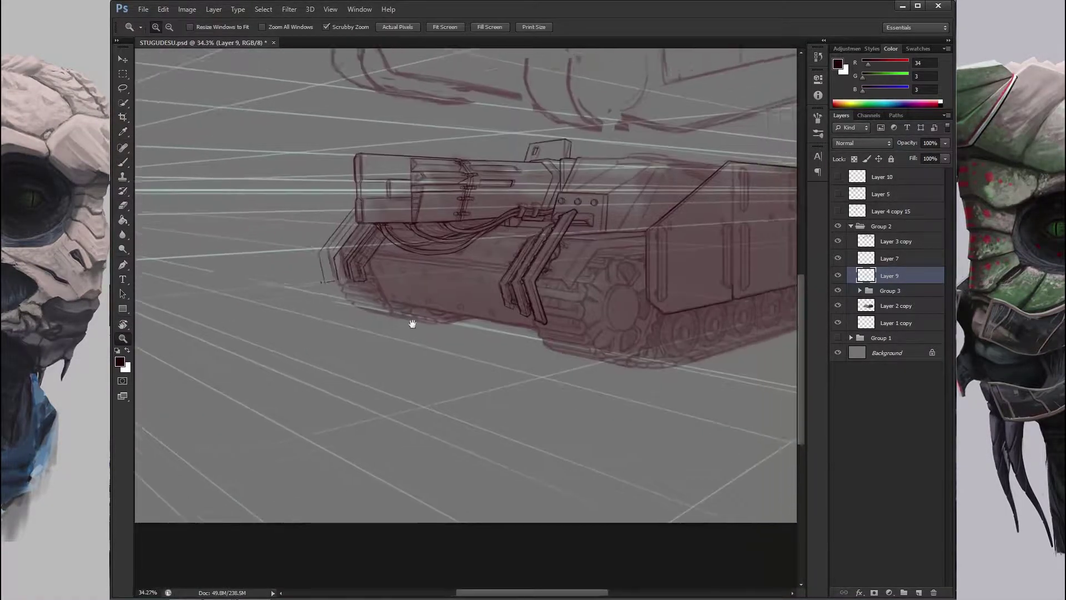
# Reinforce the outlines of the middle and outermost far brackets and close the middle one's lower end.
pyautogui.scroll(3, 433, 331)
pyautogui.press('b')
pyautogui.moveTo(337, 307)
pyautogui.mouseDown()
pyautogui.moveTo(479, 374)
pyautogui.moveTo(424, 325)
pyautogui.mouseUp()
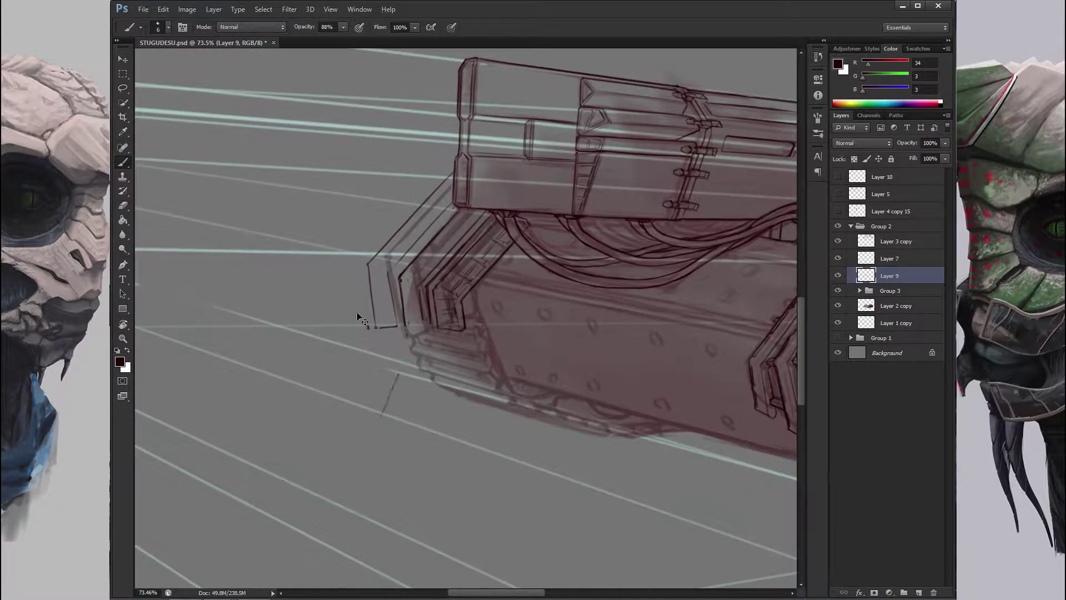
pyautogui.press('e')
pyautogui.moveTo(420, 326)
pyautogui.mouseDown()
pyautogui.moveTo(507, 328)
pyautogui.moveTo(489, 333)
pyautogui.moveTo(542, 366)
pyautogui.moveTo(550, 318)
pyautogui.moveTo(482, 254)
pyautogui.moveTo(536, 198)
pyautogui.moveTo(488, 383)
pyautogui.moveTo(470, 272)
pyautogui.mouseUp()
pyautogui.press('b')
pyautogui.press('z')
pyautogui.press('b')
pyautogui.press('r')
pyautogui.press('r')
pyautogui.press('e')
pyautogui.scroll(-3, 468, 266)
pyautogui.scroll(3, 445, 383)
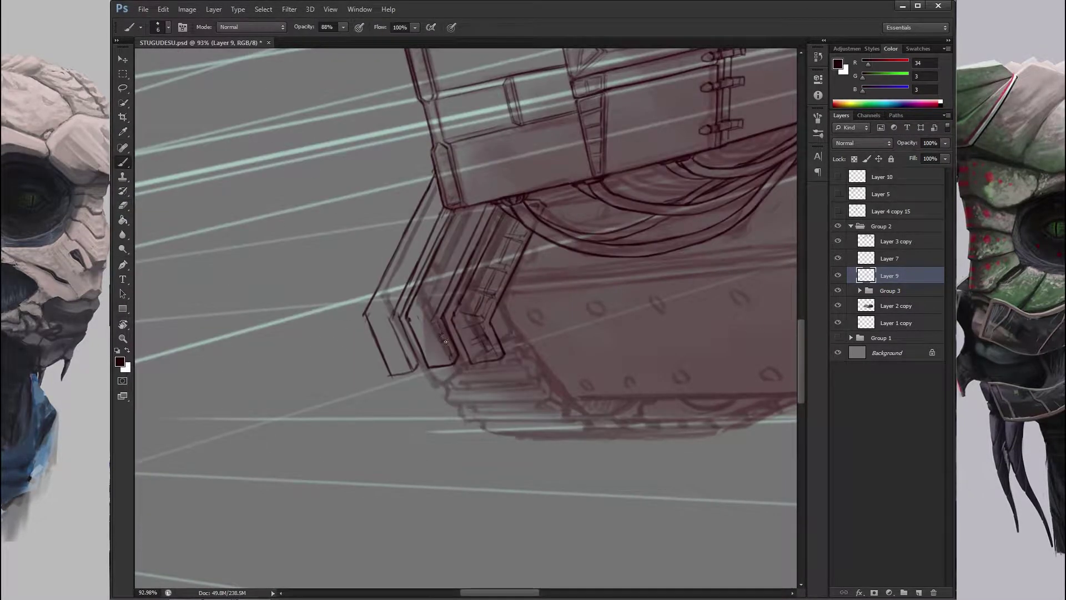
# Ink the cross segments and small panel lines along the middle and innermost far brackets.
pyautogui.press('e')
pyautogui.press('b')
pyautogui.press('r')
pyautogui.moveTo(484, 215); pyautogui.dragTo(412, 283)
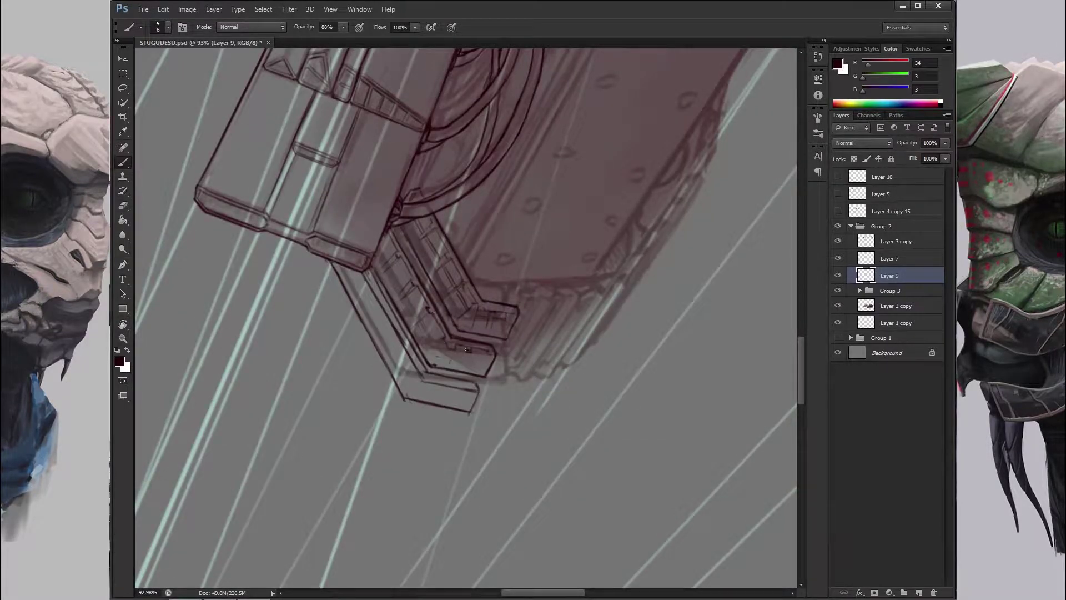
pyautogui.scroll(-3, 500, 345)
pyautogui.press('r')
pyautogui.moveTo(501, 345); pyautogui.dragTo(408, 287)
pyautogui.scroll(4, 408, 287)
pyautogui.press('b')
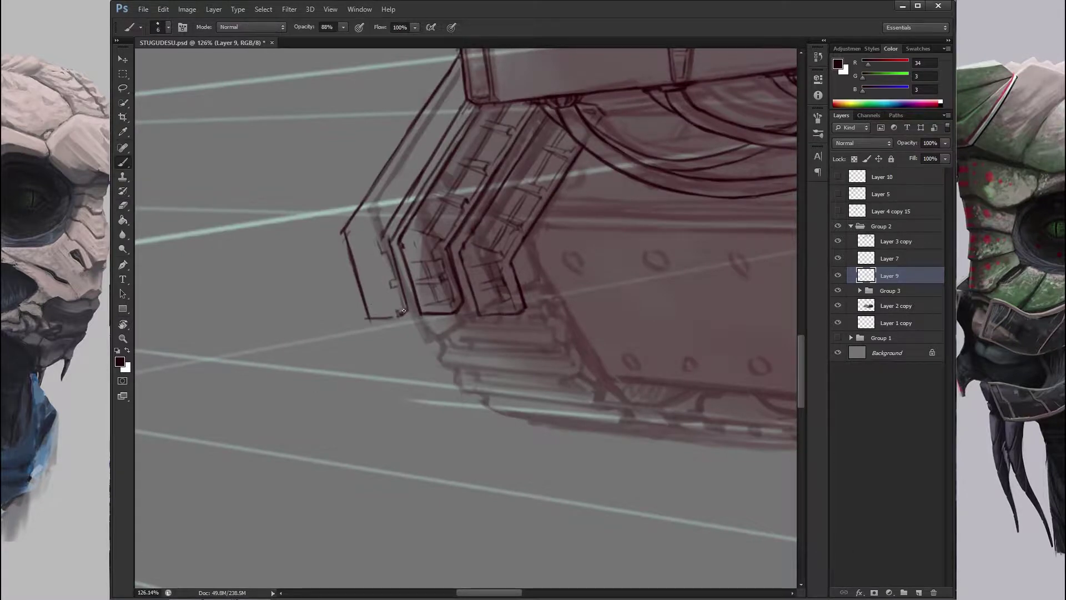
# Add notches to the outermost far bracket's inner edge and ink its segment lines, erasing the overlaps.
pyautogui.press('r')
pyautogui.moveTo(393, 228); pyautogui.dragTo(395, 280)
pyautogui.press('e')
pyautogui.moveTo(391, 237); pyautogui.dragTo(387, 180)
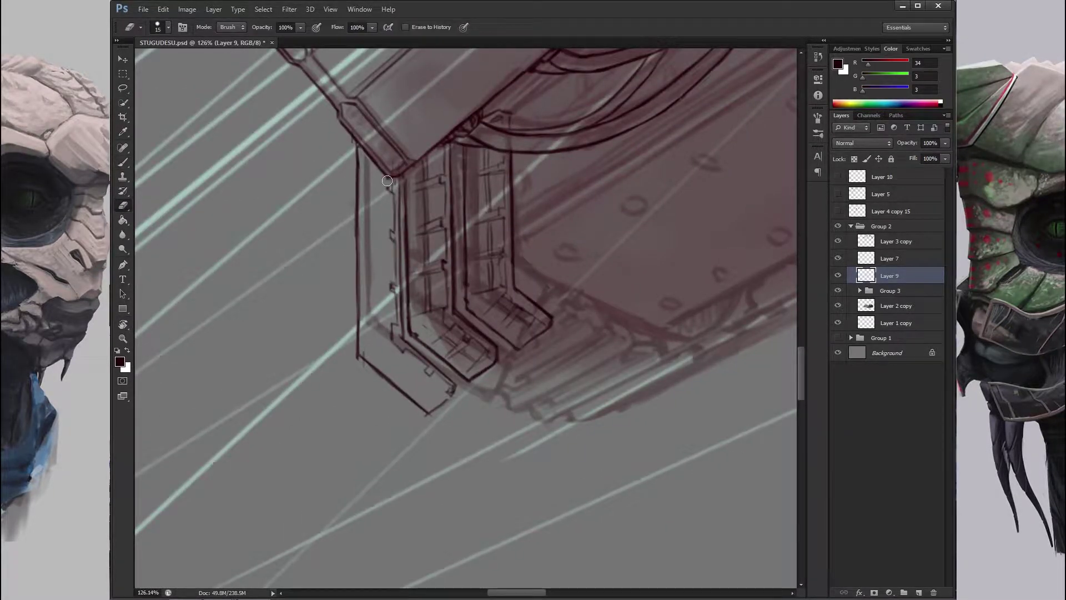
pyautogui.press('b')
pyautogui.moveTo(395, 250); pyautogui.dragTo(491, 250)
pyautogui.scroll(-1, 490, 251)
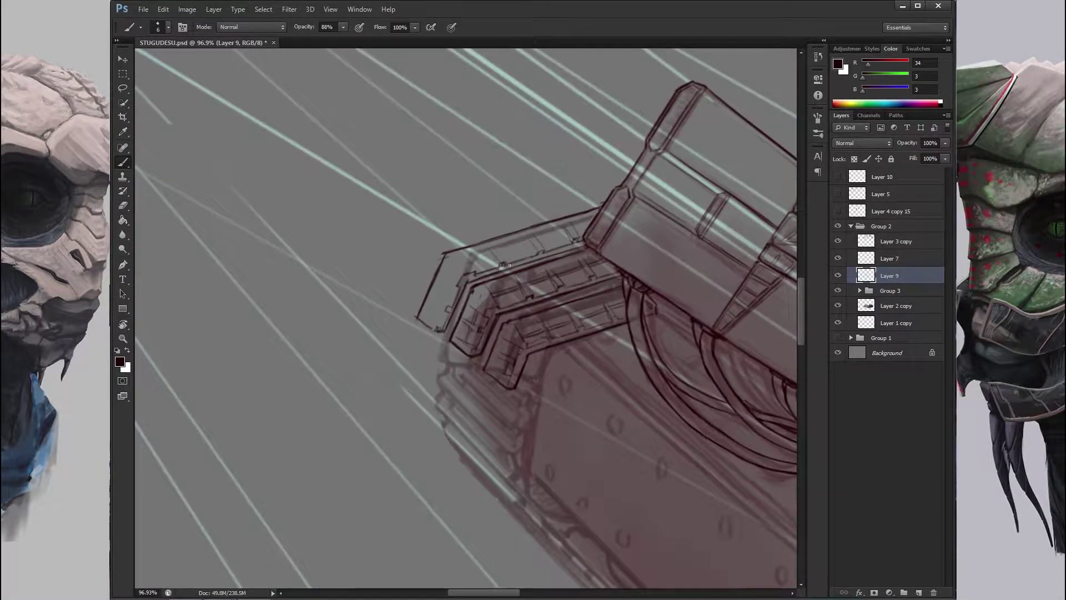
pyautogui.press('r')
pyautogui.moveTo(455, 309)
pyautogui.mouseDown()
pyautogui.moveTo(483, 173)
pyautogui.moveTo(412, 179)
pyautogui.moveTo(310, 296)
pyautogui.moveTo(428, 322)
pyautogui.mouseUp()
pyautogui.scroll(-1, 310, 296)
pyautogui.press('e')
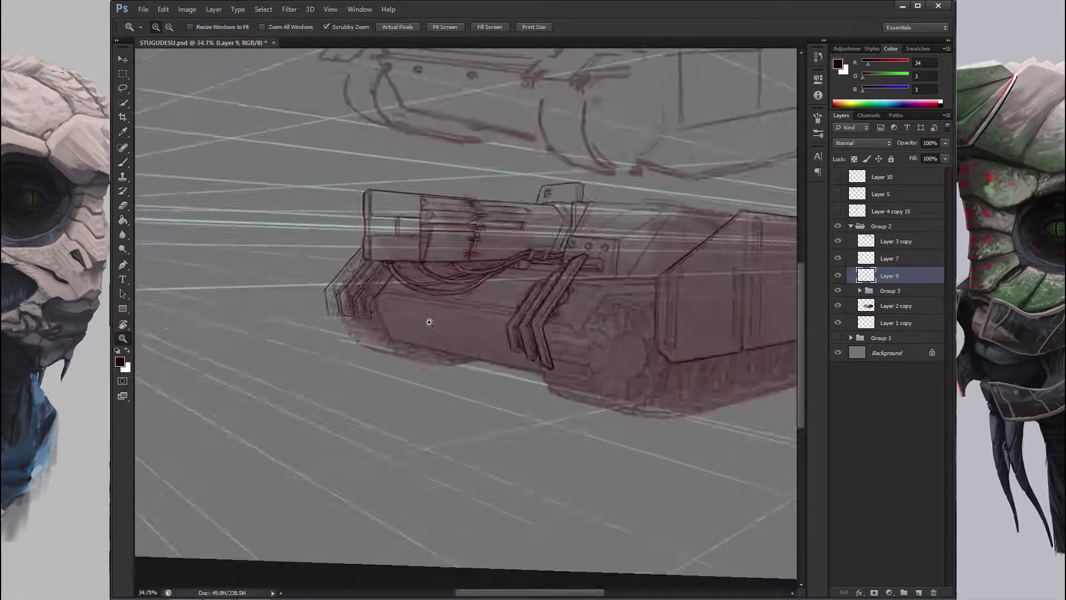
# Ink the small connecting pieces and edge bumps between the three far brackets.
pyautogui.scroll(1, 336, 266)
pyautogui.press('b')
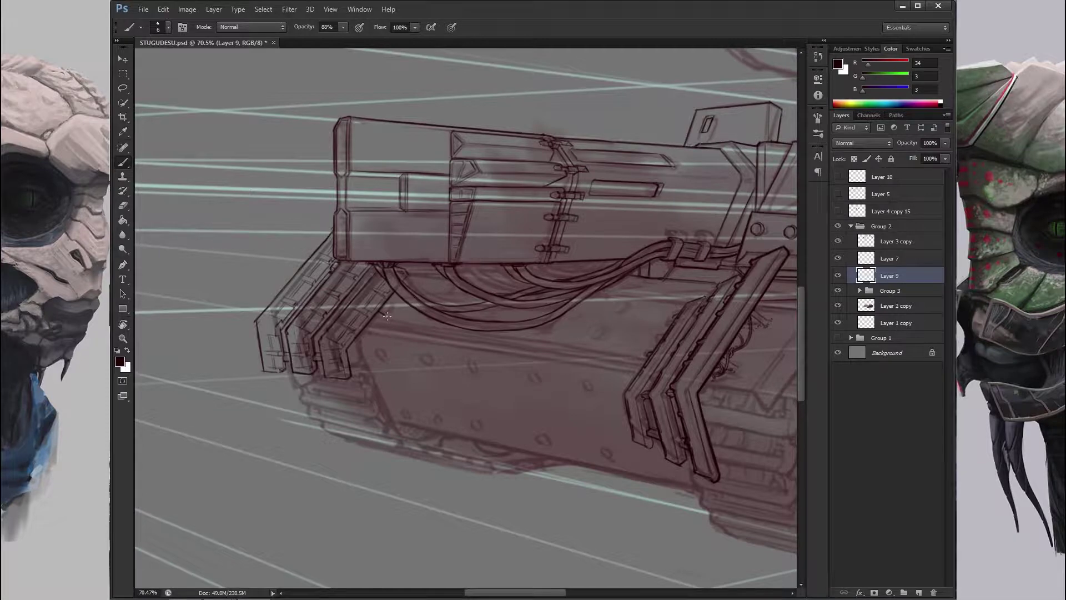
pyautogui.scroll(1, 344, 296)
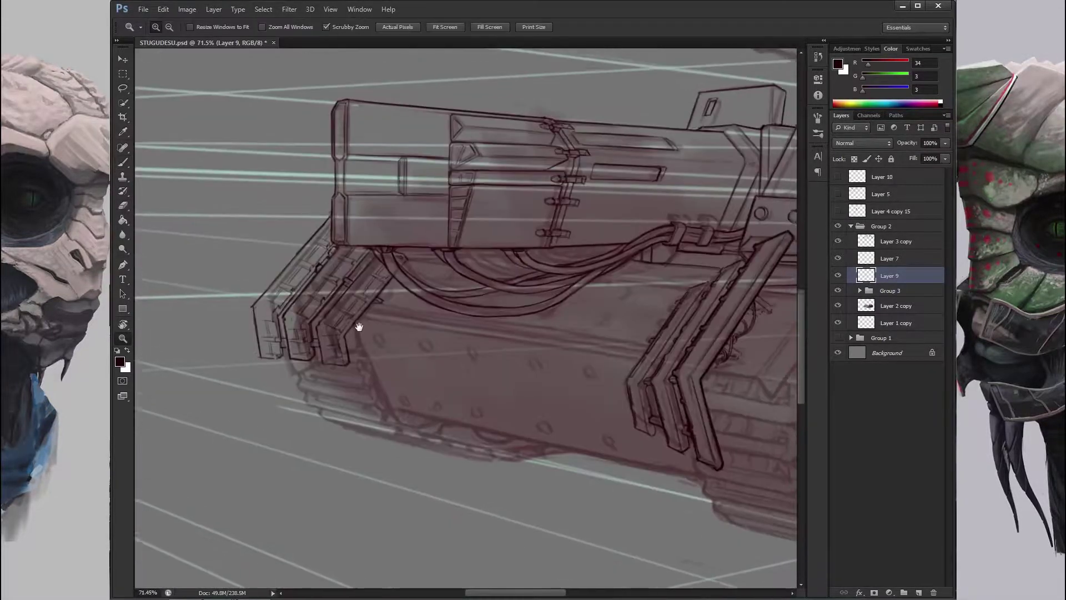
pyautogui.press('z')
pyautogui.scroll(2, 274, 312)
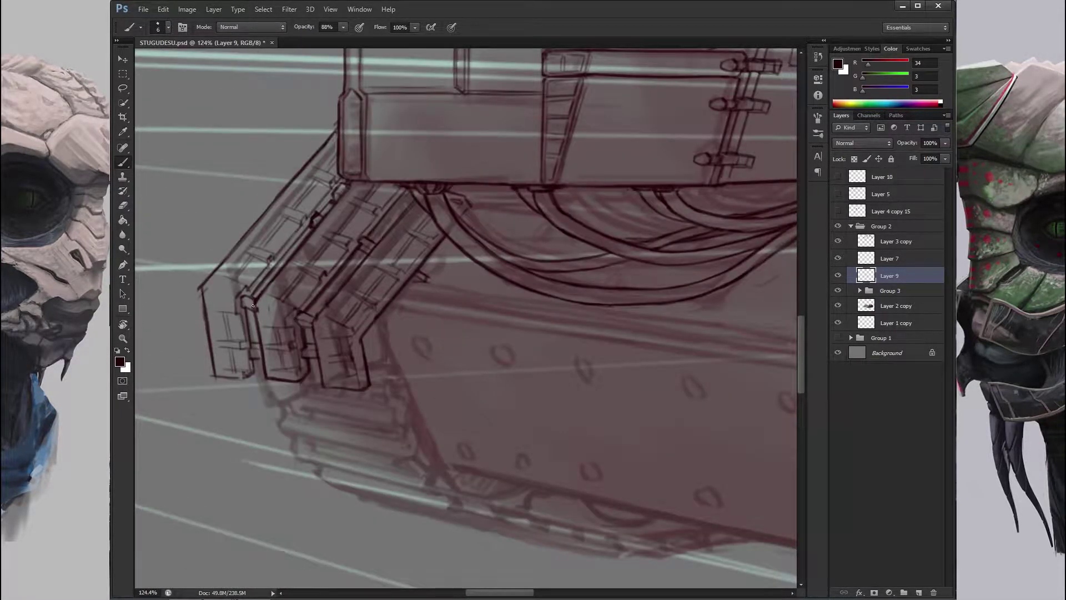
pyautogui.scroll(-4, 361, 309)
pyautogui.scroll(2, 477, 383)
# With Layer 2 copy hidden, merge Layer 8 into Layer 6 and place Layer 9 above it inside Group 3.
pyautogui.click(838, 305)
pyautogui.scroll(-2, 585, 340)
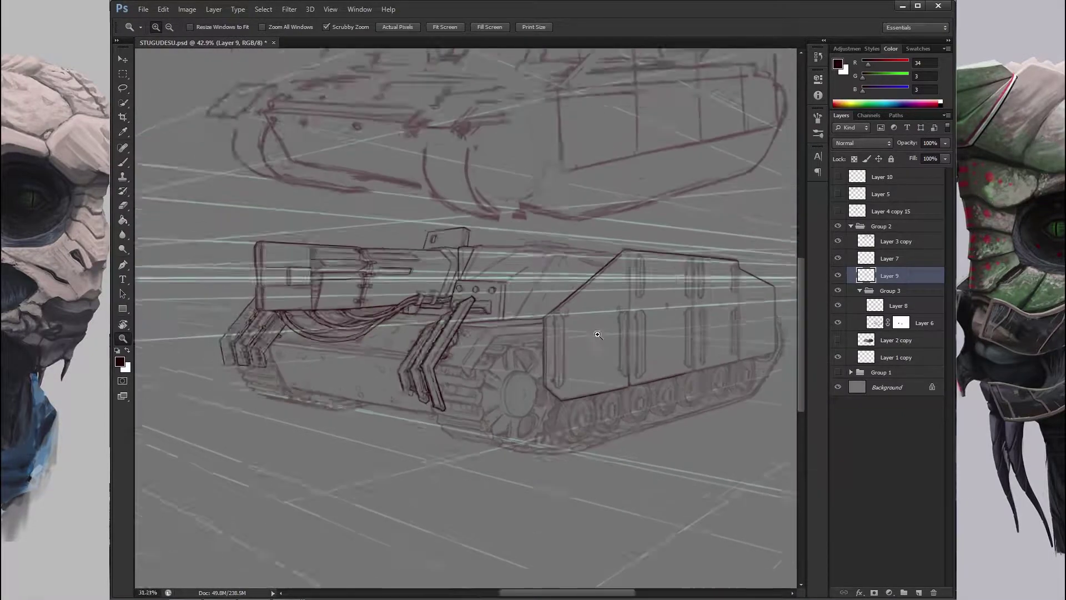
pyautogui.click(860, 290)
pyautogui.click(898, 306)
pyautogui.hotkey('ctrl', 'e')
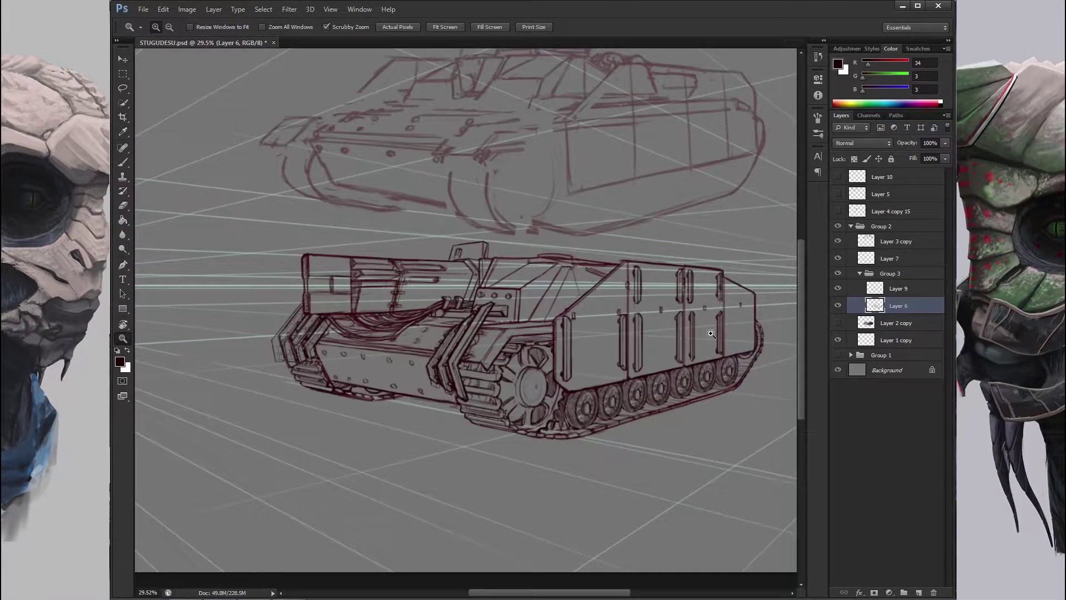
# Lower Layer 6 to 59% opacity and erase its rough sketch lines beneath the inked barrel, hoses and brackets.
pyautogui.scroll(3, 466, 332)
pyautogui.press('e')
pyautogui.moveTo(912, 144); pyautogui.dragTo(894, 145)
pyautogui.moveTo(472, 317)
pyautogui.mouseDown()
pyautogui.moveTo(453, 495)
pyautogui.moveTo(389, 422)
pyautogui.moveTo(447, 309)
pyautogui.mouseUp()
pyautogui.scroll(-3, 485, 388)
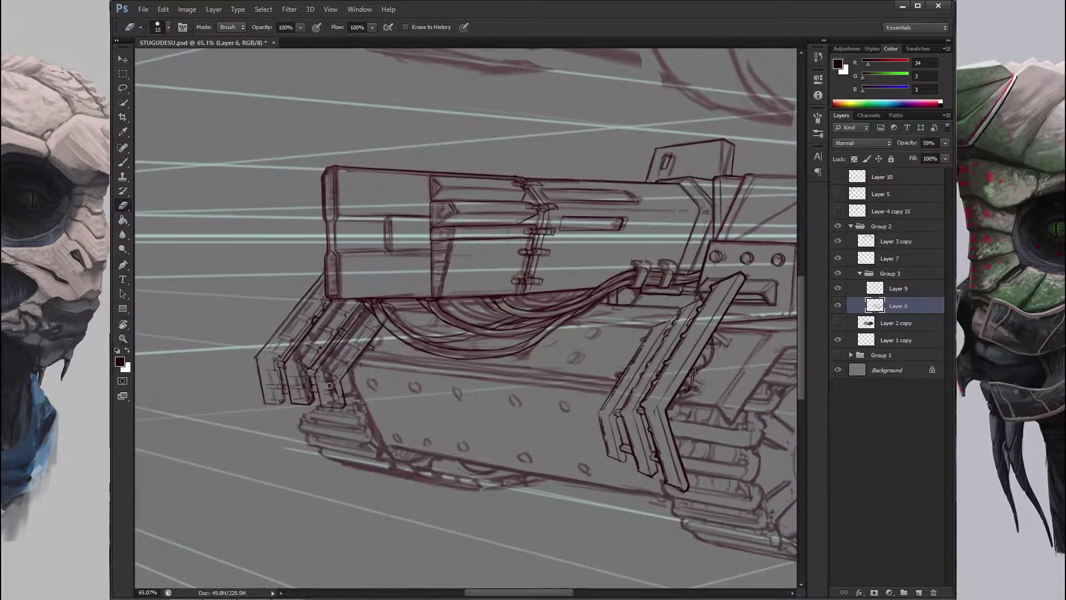
pyautogui.moveTo(485, 388); pyautogui.dragTo(556, 204)
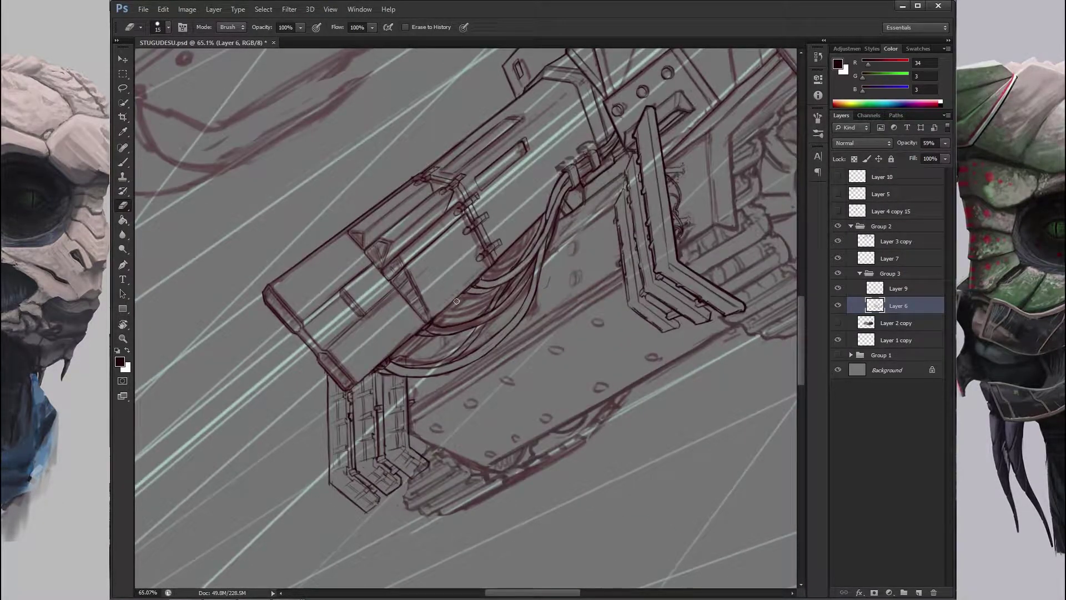
pyautogui.moveTo(416, 349); pyautogui.dragTo(451, 257)
pyautogui.moveTo(336, 271); pyautogui.dragTo(371, 183)
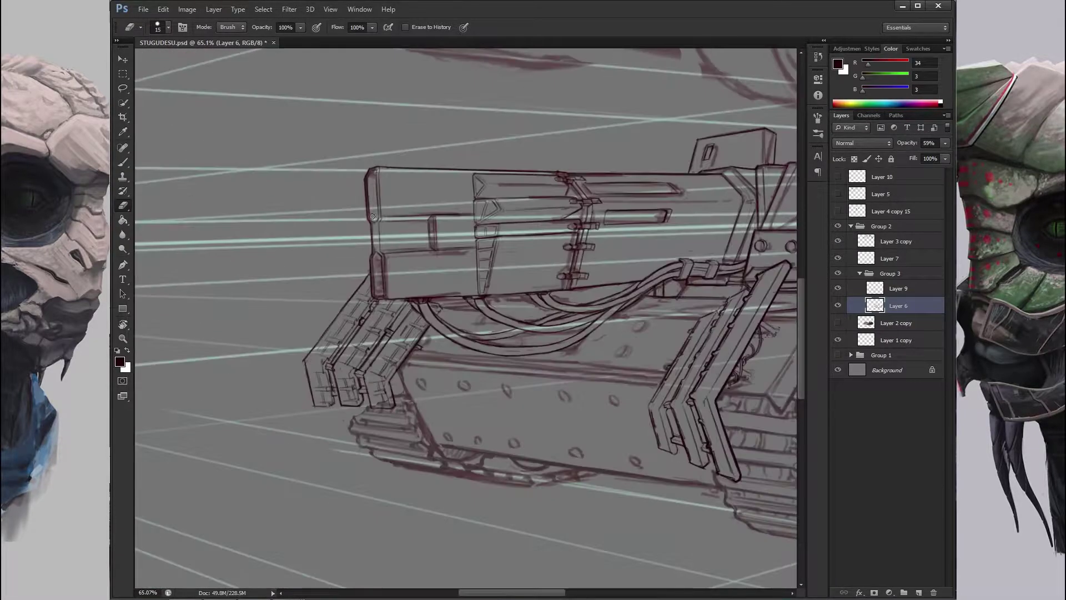
# Erase the remaining rough Layer 6 strokes around the hose loops and the far brackets.
pyautogui.scroll(-2, 383, 293)
pyautogui.moveTo(383, 294)
pyautogui.mouseDown()
pyautogui.moveTo(401, 276)
pyautogui.moveTo(472, 316)
pyautogui.moveTo(611, 344)
pyautogui.moveTo(500, 250)
pyautogui.moveTo(380, 287)
pyautogui.moveTo(426, 364)
pyautogui.moveTo(311, 245)
pyautogui.moveTo(452, 305)
pyautogui.moveTo(389, 333)
pyautogui.moveTo(399, 300)
pyautogui.moveTo(389, 311)
pyautogui.moveTo(399, 282)
pyautogui.moveTo(380, 240)
pyautogui.moveTo(388, 241)
pyautogui.mouseUp()
pyautogui.scroll(-2, 651, 351)
pyautogui.scroll(3, 651, 352)
pyautogui.press('e')
pyautogui.press('r')
pyautogui.press('b')
pyautogui.press('r')
pyautogui.press('e')
# Restore Layer 6 to 100% opacity and clean up the track links directly beneath the far brackets.
pyautogui.press('r')
pyautogui.scroll(2, 383, 327)
pyautogui.press('e')
pyautogui.press('r')
pyautogui.scroll(-3, 399, 282)
pyautogui.press('b')
pyautogui.press('r')
pyautogui.scroll(2, 380, 240)
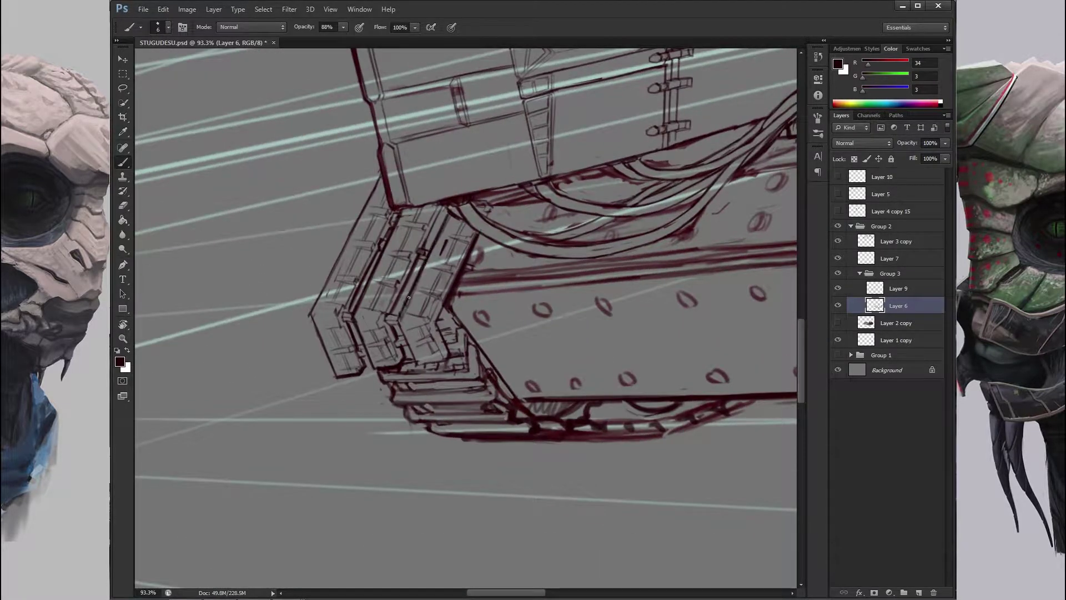
# Tidy the far track's outer edge and the adjoining front corner of the riveted hull plate.
pyautogui.press('e')
pyautogui.scroll(-2, 446, 244)
pyautogui.press('r')
pyautogui.moveTo(513, 182)
pyautogui.mouseDown()
pyautogui.moveTo(351, 257)
pyautogui.moveTo(205, 268)
pyautogui.mouseUp()
pyautogui.scroll(1, 351, 257)
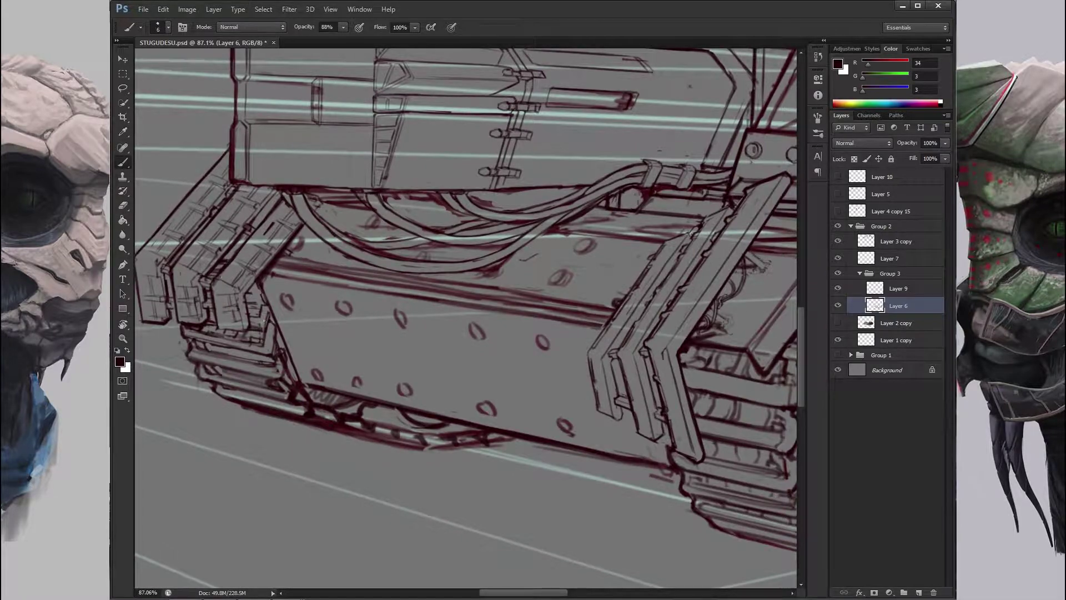
# Clean up the sketch lines on Layer 6 around the near brackets and their lower ends.
pyautogui.press('r')
pyautogui.moveTo(245, 287)
pyautogui.mouseDown()
pyautogui.moveTo(541, 317)
pyautogui.moveTo(555, 278)
pyautogui.moveTo(533, 261)
pyautogui.moveTo(450, 337)
pyautogui.mouseUp()
pyautogui.scroll(-1, 526, 267)
pyautogui.scroll(-2, 526, 268)
pyautogui.scroll(4, 450, 337)
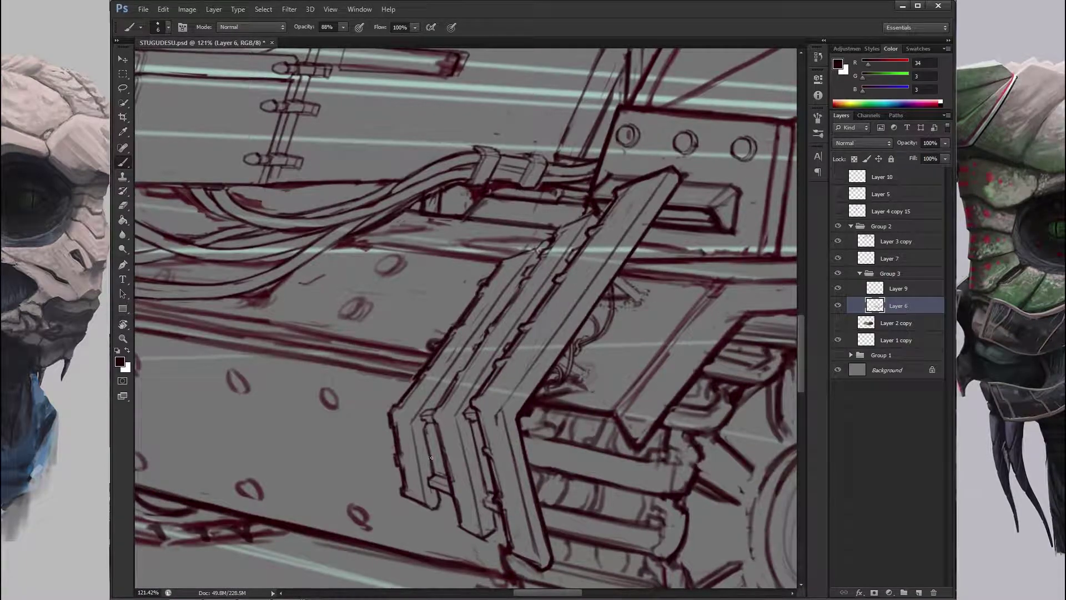
pyautogui.scroll(-3, 429, 442)
pyautogui.scroll(3, 429, 443)
# Clean up the rough parallel lines along the riveted front plate's upper edge, between the two bracket sets.
pyautogui.press('r')
pyautogui.moveTo(429, 442)
pyautogui.mouseDown()
pyautogui.moveTo(430, 273)
pyautogui.moveTo(267, 293)
pyautogui.mouseUp()
pyautogui.press('b')
pyautogui.press('r')
pyautogui.moveTo(164, 407)
pyautogui.mouseDown()
pyautogui.moveTo(289, 333)
pyautogui.moveTo(388, 192)
pyautogui.moveTo(556, 261)
pyautogui.moveTo(593, 296)
pyautogui.moveTo(500, 261)
pyautogui.moveTo(555, 288)
pyautogui.moveTo(386, 244)
pyautogui.moveTo(471, 290)
pyautogui.mouseUp()
pyautogui.scroll(-2, 289, 333)
pyautogui.scroll(1, 388, 192)
pyautogui.press('e')
pyautogui.press('d')
pyautogui.press('r')
# Set the drawing colour to RGB 26, 2, 2 and refine the edges of the riveted front hull plate.
pyautogui.scroll(-2, 391, 199)
pyautogui.scroll(2, 556, 289)
pyautogui.press('b')
pyautogui.press('r')
pyautogui.press('r')
pyautogui.moveTo(525, 382); pyautogui.dragTo(577, 300)
pyautogui.press('Return')
pyautogui.scroll(1, 452, 310)
pyautogui.press('r')
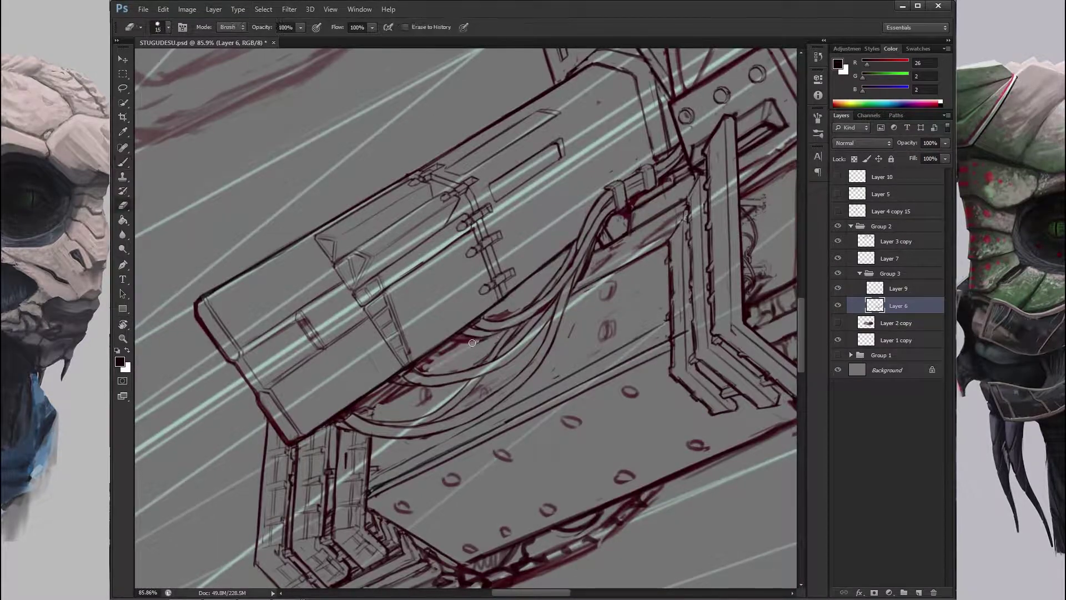
# Erase leftover rough strokes between the hoses along the barrel's underside.
pyautogui.moveTo(472, 343); pyautogui.dragTo(447, 321)
pyautogui.press('r')
pyautogui.moveTo(356, 298); pyautogui.dragTo(422, 333)
pyautogui.press('z')
pyautogui.moveTo(544, 361)
pyautogui.mouseDown()
pyautogui.moveTo(496, 360)
pyautogui.moveTo(578, 367)
pyautogui.mouseUp()
pyautogui.press('b')
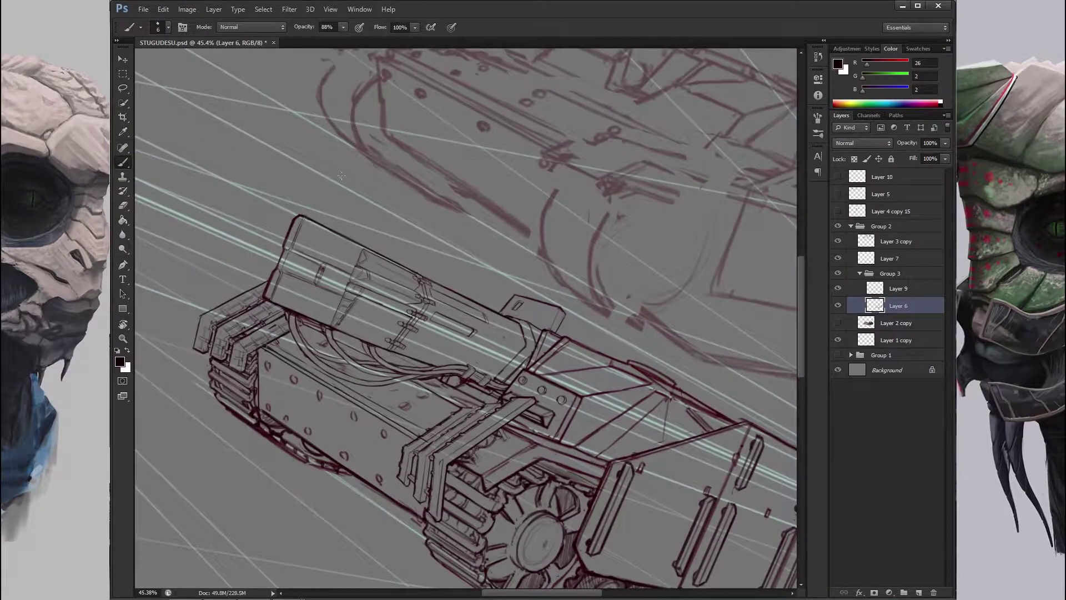
# Clean up the rough round shape beneath the hose clamps and make Layer 9 the active layer.
pyautogui.moveTo(448, 194)
pyautogui.mouseDown()
pyautogui.moveTo(423, 234)
pyautogui.moveTo(472, 244)
pyautogui.moveTo(444, 288)
pyautogui.moveTo(454, 308)
pyautogui.moveTo(459, 299)
pyautogui.moveTo(447, 319)
pyautogui.moveTo(457, 316)
pyautogui.mouseUp()
pyautogui.press('z')
pyautogui.press('r')
pyautogui.press('b')
pyautogui.press('r')
pyautogui.press('b')
pyautogui.press('r')
pyautogui.moveTo(432, 389)
pyautogui.mouseDown()
pyautogui.moveTo(499, 233)
pyautogui.moveTo(555, 167)
pyautogui.moveTo(577, 159)
pyautogui.moveTo(499, 250)
pyautogui.moveTo(590, 310)
pyautogui.moveTo(556, 315)
pyautogui.mouseUp()
pyautogui.press('b')
pyautogui.press('b')
pyautogui.hotkey('alt', ']')
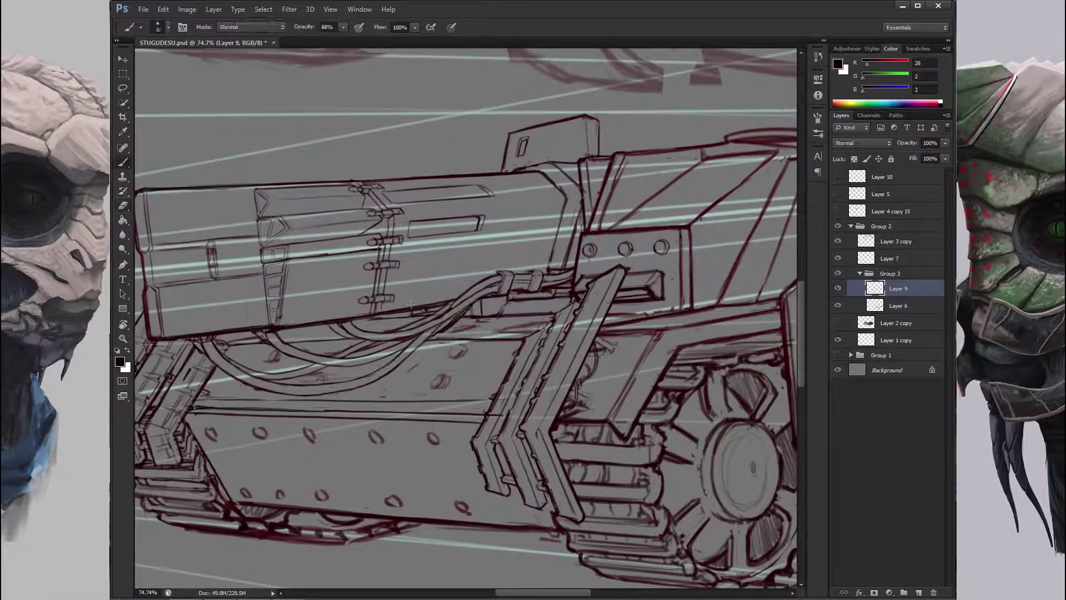
# Make Layer 6 the active layer and erase the rough strokes beneath the hose clamps, beside the near bracket set.
pyautogui.press('r')
pyautogui.moveTo(539, 306); pyautogui.dragTo(491, 298)
pyautogui.press('b')
pyautogui.hotkey('alt', '[')
pyautogui.press('r')
pyautogui.moveTo(570, 289)
pyautogui.mouseDown()
pyautogui.moveTo(533, 261)
pyautogui.moveTo(488, 311)
pyautogui.mouseUp()
pyautogui.press('e')
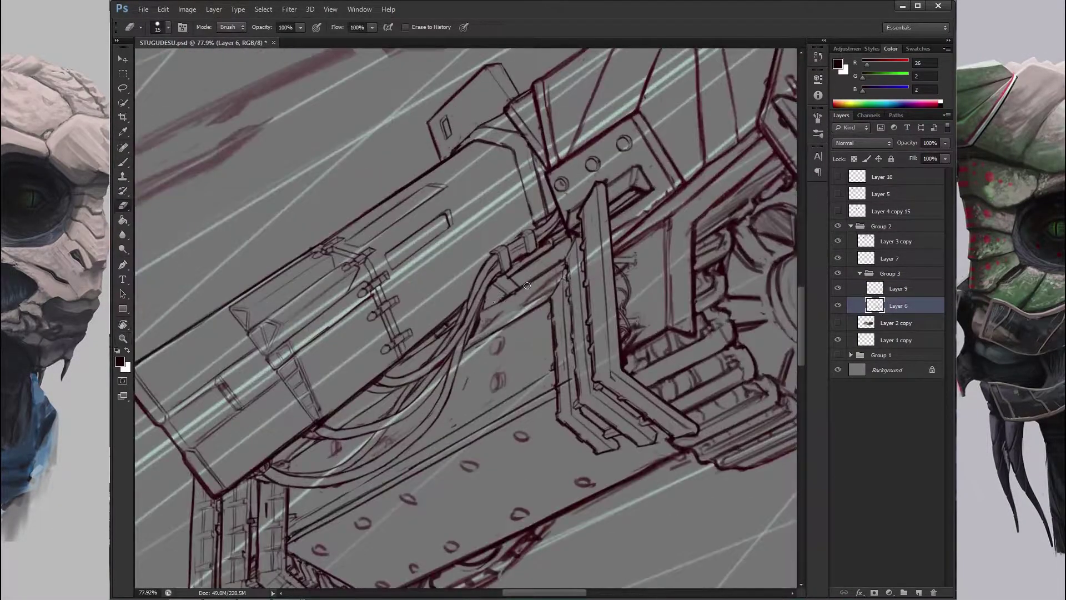
# Refine the lines where the hoses meet the hull between the barrel and the far bracket set.
pyautogui.press('r')
pyautogui.moveTo(427, 368); pyautogui.dragTo(516, 240)
pyautogui.press('b')
pyautogui.press('r')
pyautogui.moveTo(586, 269)
pyautogui.mouseDown()
pyautogui.moveTo(444, 311)
pyautogui.moveTo(365, 309)
pyautogui.moveTo(340, 220)
pyautogui.mouseUp()
pyautogui.press('b')
pyautogui.scroll(-2, 365, 309)
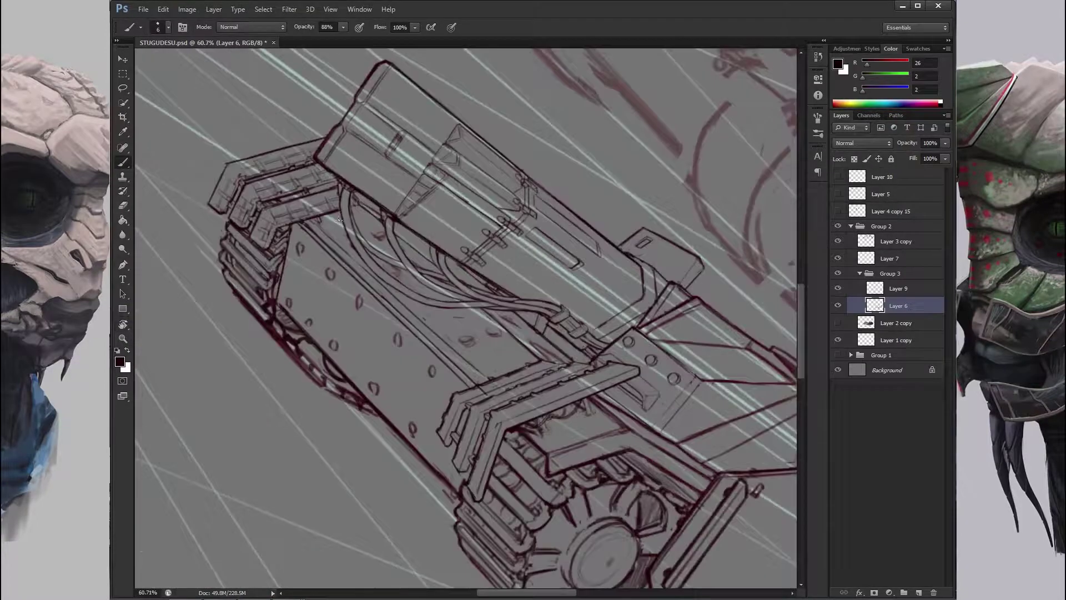
# Clean up the long edge lines of the hull plate beneath the hoses, between the two bracket sets.
pyautogui.press('r')
pyautogui.moveTo(376, 258); pyautogui.dragTo(478, 296)
pyautogui.scroll(1, 499, 243)
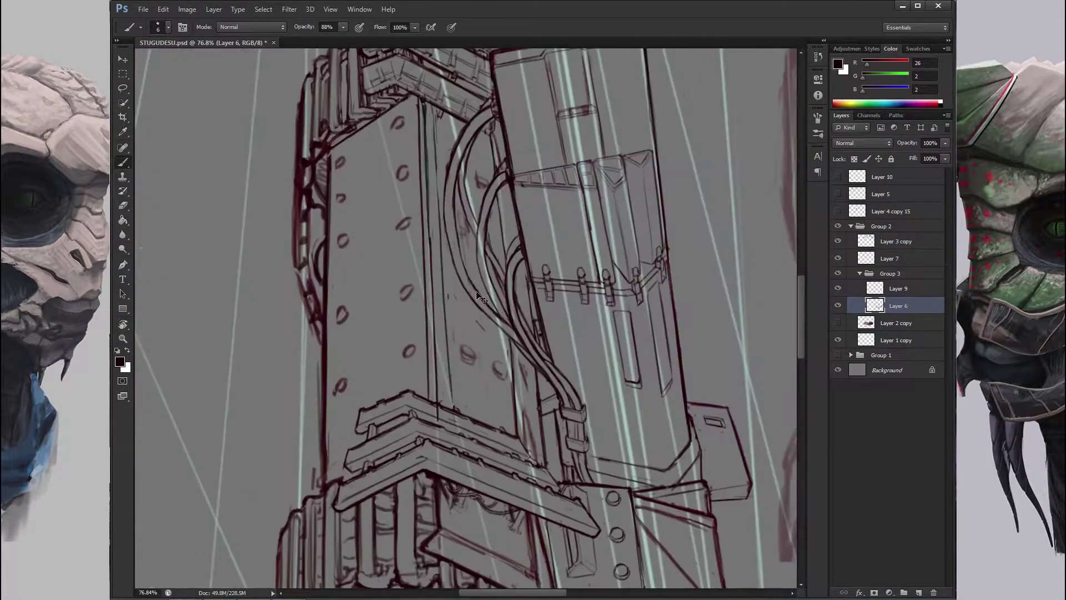
pyautogui.scroll(-2, 519, 328)
pyautogui.moveTo(519, 328); pyautogui.dragTo(479, 368)
pyautogui.scroll(3, 479, 369)
pyautogui.moveTo(555, 345)
pyautogui.mouseDown()
pyautogui.moveTo(548, 325)
pyautogui.moveTo(524, 378)
pyautogui.moveTo(580, 286)
pyautogui.moveTo(602, 203)
pyautogui.moveTo(555, 261)
pyautogui.mouseUp()
pyautogui.scroll(1, 548, 325)
pyautogui.press('b')
pyautogui.press('e')
pyautogui.scroll(-2, 560, 371)
pyautogui.scroll(1, 511, 321)
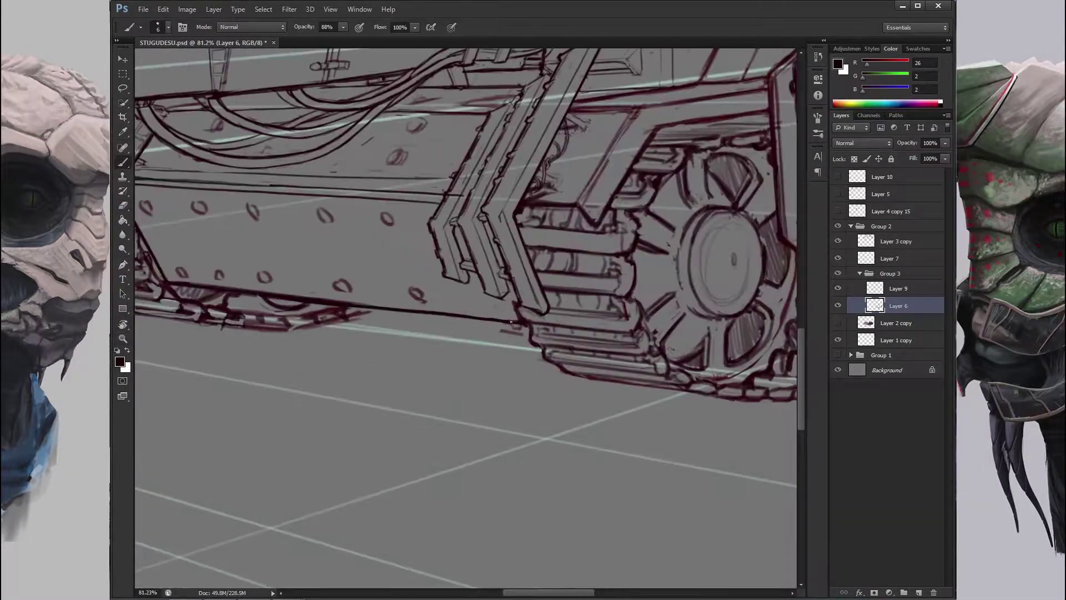
# Erase the rough outer edge of the front track and redraw the link ends beside the drive sprocket.
pyautogui.moveTo(533, 349); pyautogui.dragTo(499, 281)
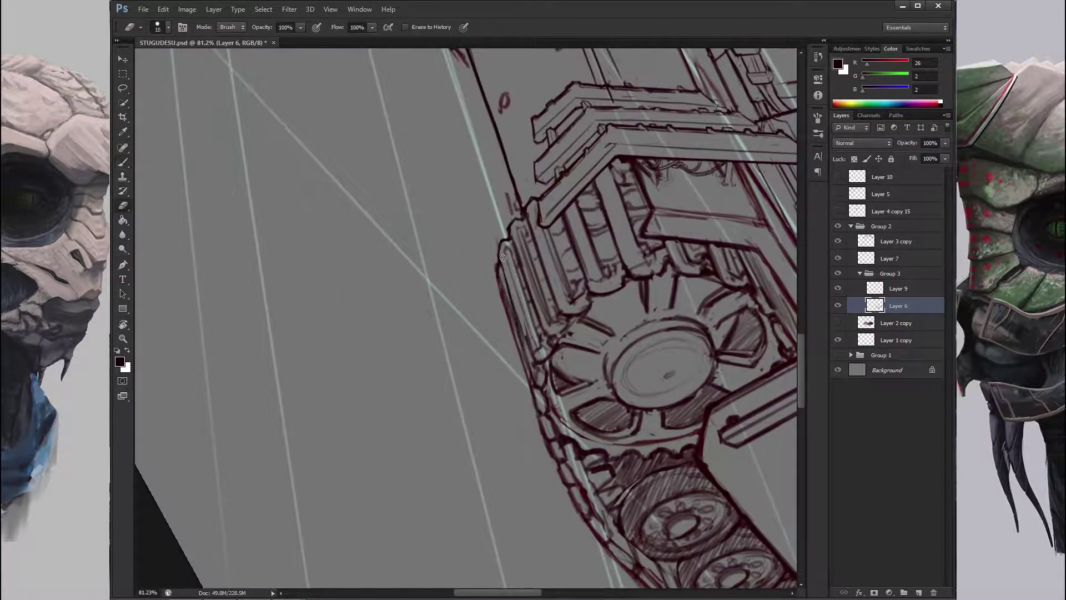
pyautogui.moveTo(532, 360)
pyautogui.mouseDown()
pyautogui.moveTo(548, 280)
pyautogui.moveTo(502, 289)
pyautogui.moveTo(516, 239)
pyautogui.mouseUp()
pyautogui.press('b')
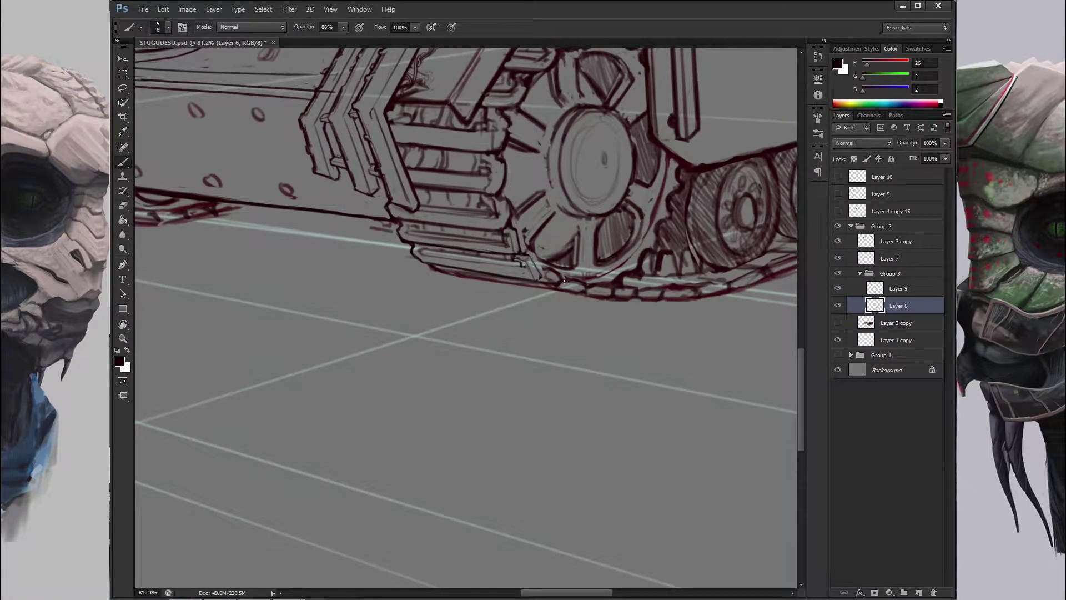
pyautogui.scroll(2, 525, 283)
pyautogui.scroll(2, 545, 308)
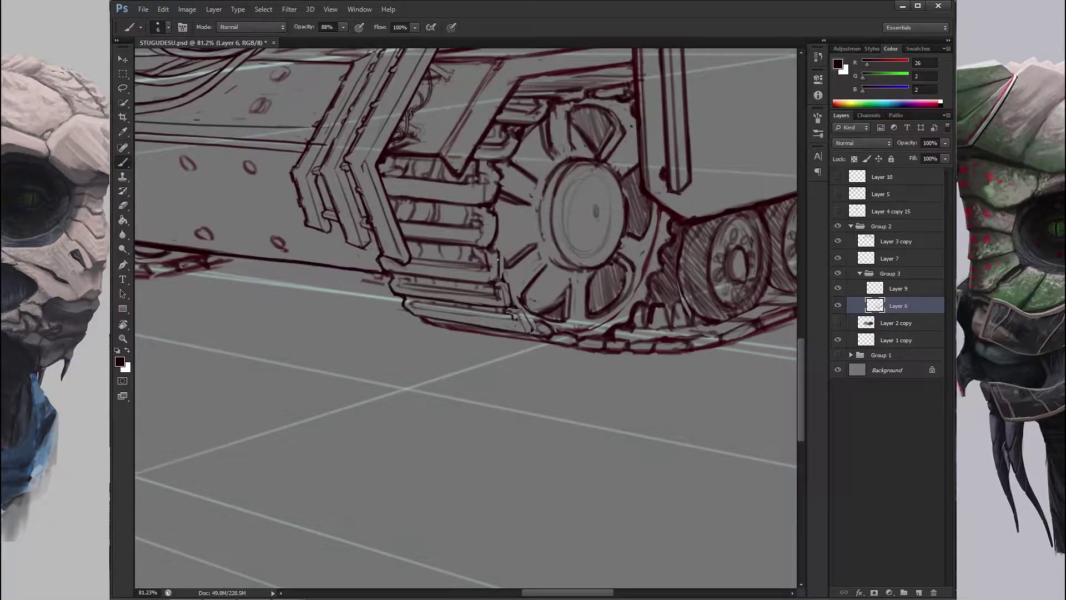
pyautogui.moveTo(477, 257)
pyautogui.mouseDown()
pyautogui.moveTo(489, 289)
pyautogui.moveTo(496, 253)
pyautogui.mouseUp()
pyautogui.press('e')
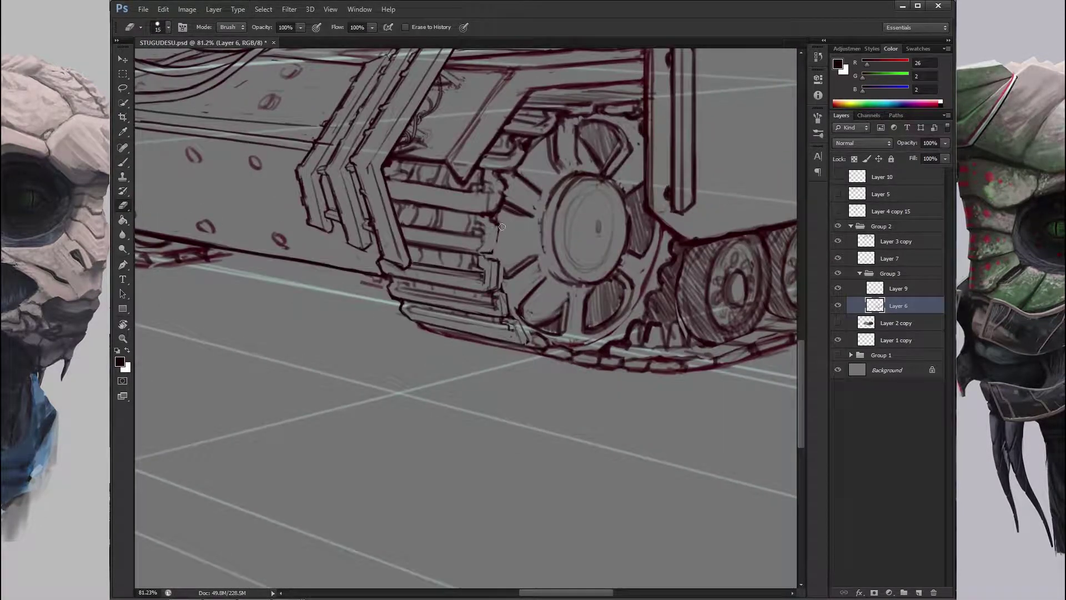
# Erase stray strokes along the sprocket side of the track links and refine the upper links.
pyautogui.scroll(-3, 483, 221)
pyautogui.press('r')
pyautogui.scroll(-2, 465, 150)
pyautogui.moveTo(458, 300); pyautogui.dragTo(457, 303)
pyautogui.press('z')
pyautogui.press('b')
pyautogui.press('r')
pyautogui.moveTo(461, 239); pyautogui.dragTo(450, 308)
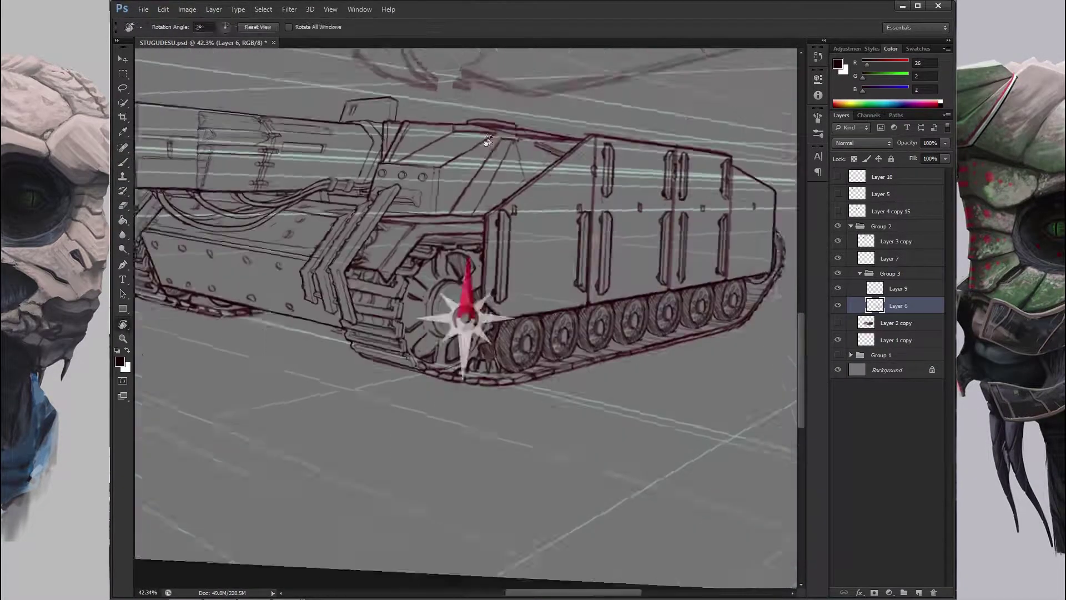
pyautogui.scroll(2, 450, 308)
pyautogui.press('b')
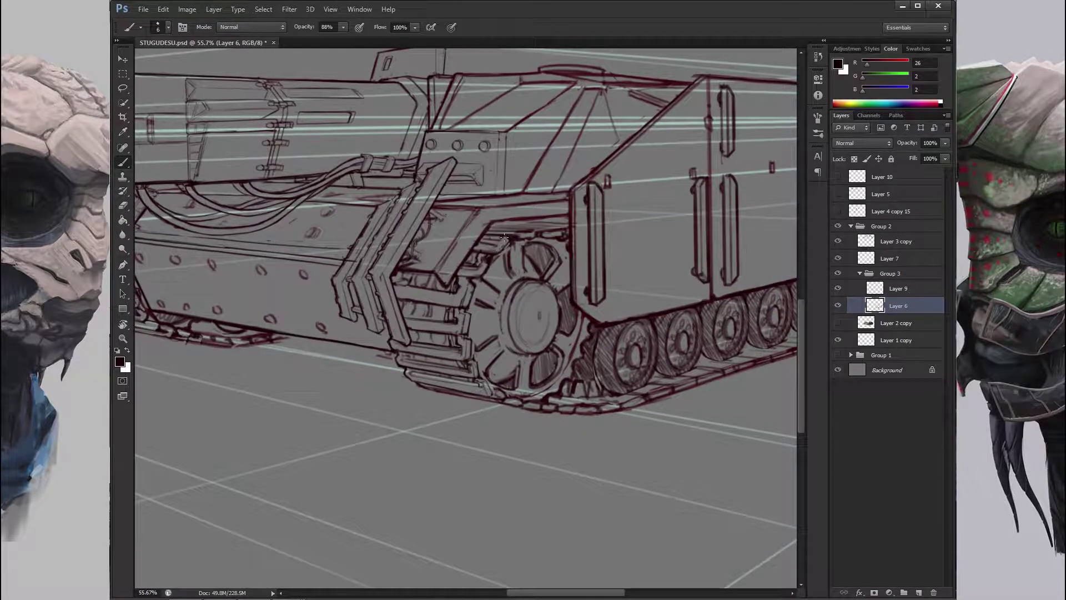
# Redraw the lower front track links and sharpen the gaps between the link bars.
pyautogui.scroll(-3, 473, 258)
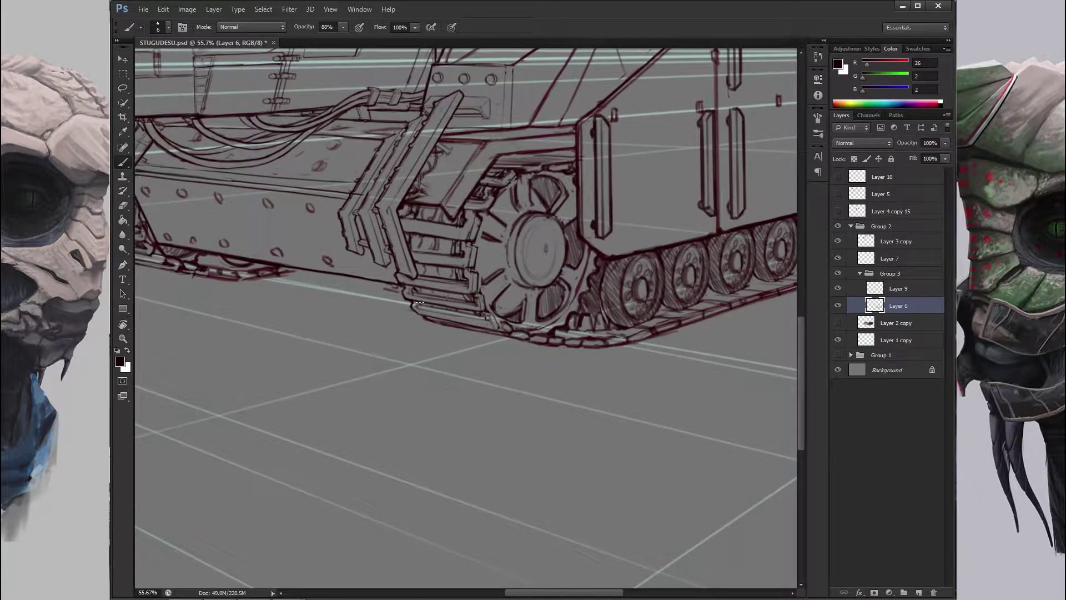
pyautogui.press('e')
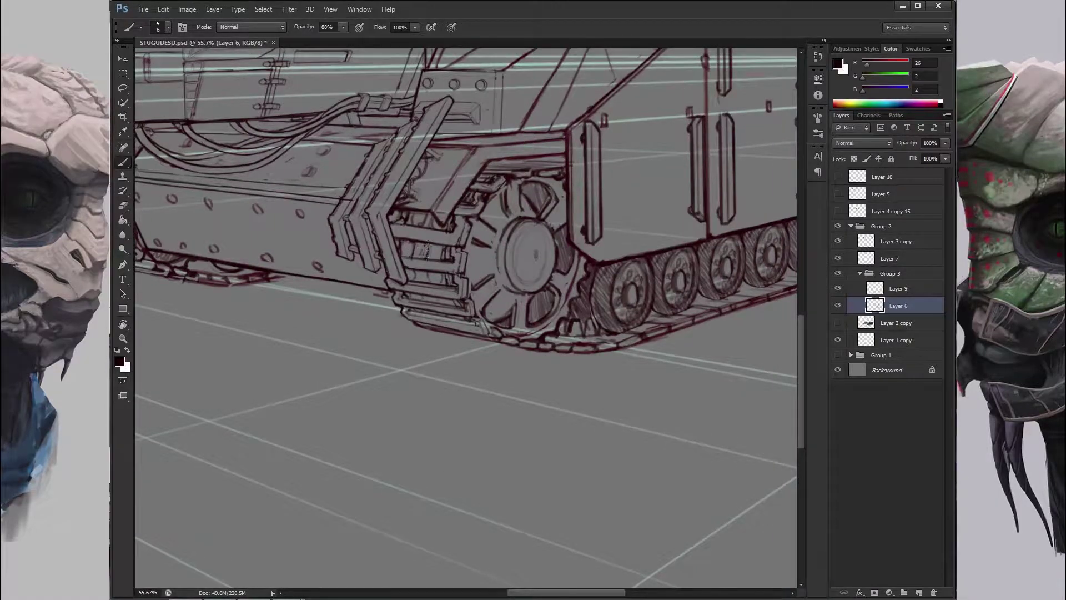
pyautogui.scroll(3, 425, 246)
pyautogui.press('b')
pyautogui.moveTo(435, 281)
pyautogui.mouseDown()
pyautogui.moveTo(480, 309)
pyautogui.moveTo(479, 295)
pyautogui.moveTo(453, 309)
pyautogui.moveTo(469, 286)
pyautogui.moveTo(422, 239)
pyautogui.moveTo(389, 311)
pyautogui.moveTo(353, 347)
pyautogui.moveTo(546, 380)
pyautogui.moveTo(475, 259)
pyautogui.mouseUp()
pyautogui.press('e')
pyautogui.press('z')
pyautogui.press('b')
pyautogui.press('r')
pyautogui.moveTo(615, 234); pyautogui.dragTo(637, 320)
# Erase rough overlapping strokes around the front track links and redraw their outlines.
pyautogui.press('b')
pyautogui.press('r')
pyautogui.moveTo(381, 461)
pyautogui.mouseDown()
pyautogui.moveTo(499, 438)
pyautogui.moveTo(555, 345)
pyautogui.moveTo(560, 296)
pyautogui.moveTo(667, 309)
pyautogui.moveTo(555, 277)
pyautogui.moveTo(475, 290)
pyautogui.moveTo(528, 222)
pyautogui.moveTo(470, 272)
pyautogui.moveTo(278, 67)
pyautogui.mouseUp()
pyautogui.press('e')
pyautogui.press('r')
pyautogui.press('e')
pyautogui.press('r')
pyautogui.press('b')
pyautogui.press('r')
pyautogui.scroll(1, 469, 272)
pyautogui.press('b')
pyautogui.scroll(-3, 481, 280)
pyautogui.press('r')
pyautogui.press('e')
pyautogui.press('r')
pyautogui.moveTo(623, 247); pyautogui.dragTo(579, 321)
# Clean up the stepped ends of the track links next to the drive sprocket.
pyautogui.press('z')
pyautogui.moveTo(456, 350); pyautogui.dragTo(533, 353)
pyautogui.press('r')
pyautogui.moveTo(499, 333)
pyautogui.mouseDown()
pyautogui.moveTo(379, 296)
pyautogui.moveTo(400, 338)
pyautogui.moveTo(377, 311)
pyautogui.moveTo(369, 317)
pyautogui.moveTo(433, 315)
pyautogui.mouseUp()
pyautogui.press('e')
pyautogui.press('r')
pyautogui.press('e')
pyautogui.press('r')
pyautogui.press('z')
pyautogui.press('b')
pyautogui.press('z')
# Sharpen the front side-skirt panel's edges and add segmented hinge details to the bracket at its rear seam.
pyautogui.moveTo(403, 392)
pyautogui.mouseDown()
pyautogui.moveTo(372, 388)
pyautogui.moveTo(361, 244)
pyautogui.moveTo(380, 200)
pyautogui.moveTo(411, 261)
pyautogui.moveTo(393, 254)
pyautogui.moveTo(404, 191)
pyautogui.mouseUp()
pyautogui.press('r')
pyautogui.press('b')
pyautogui.press('r')
pyautogui.press('b')
pyautogui.press('z')
pyautogui.press('b')
pyautogui.press('r')
pyautogui.moveTo(418, 265)
pyautogui.mouseDown()
pyautogui.moveTo(566, 288)
pyautogui.moveTo(486, 215)
pyautogui.mouseUp()
pyautogui.press('b')
pyautogui.press('r')
pyautogui.moveTo(403, 288)
pyautogui.mouseDown()
pyautogui.moveTo(499, 278)
pyautogui.moveTo(456, 278)
pyautogui.moveTo(586, 328)
pyautogui.mouseUp()
pyautogui.press('z')
pyautogui.press('r')
pyautogui.press('z')
pyautogui.press('b')
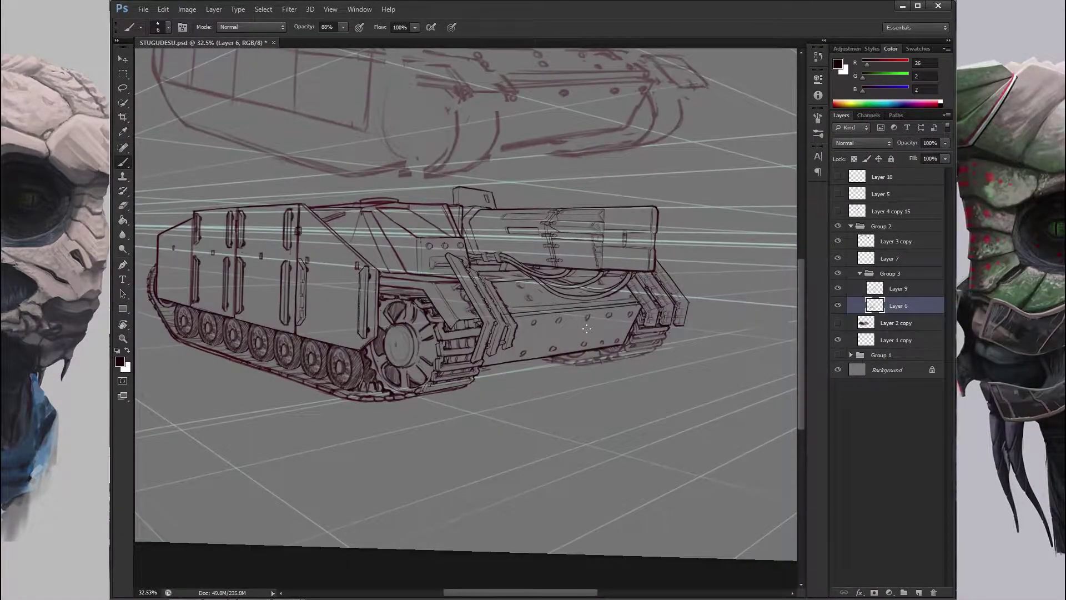
# Ink the long bracket at the front of the side skirt, adding small bolts and a hook near its lower end.
pyautogui.press('z')
pyautogui.moveTo(341, 316); pyautogui.dragTo(400, 327)
pyautogui.press('b')
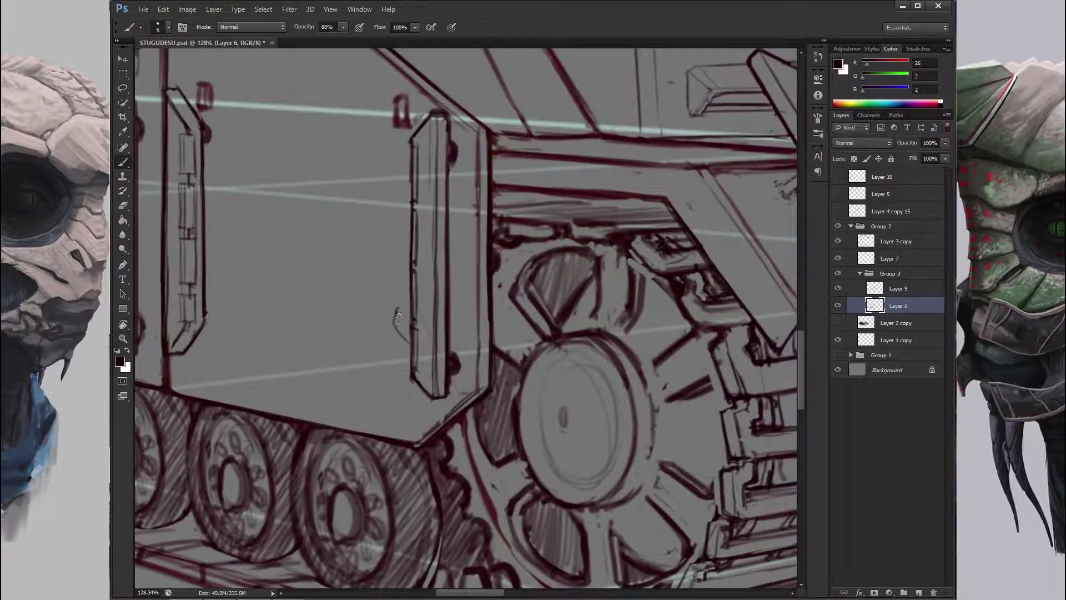
pyautogui.press('z')
pyautogui.moveTo(413, 353)
pyautogui.mouseDown()
pyautogui.moveTo(400, 333)
pyautogui.moveTo(433, 288)
pyautogui.moveTo(421, 275)
pyautogui.mouseUp()
pyautogui.press('r')
pyautogui.press('b')
pyautogui.press('r')
pyautogui.moveTo(393, 335); pyautogui.dragTo(420, 265)
pyautogui.press('z')
pyautogui.press('b')
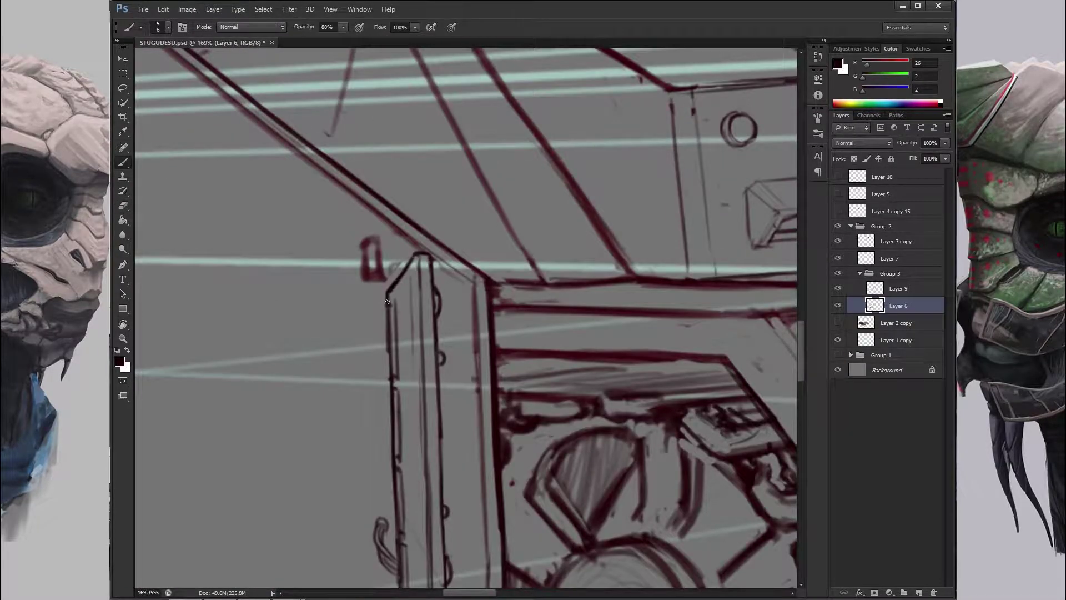
# Finish the bolts along the front skirt bracket and clean the skirt panel's front edge.
pyautogui.scroll(-8, 392, 385)
pyautogui.scroll(-5, 384, 361)
pyautogui.scroll(5, 381, 367)
pyautogui.scroll(-5, 389, 358)
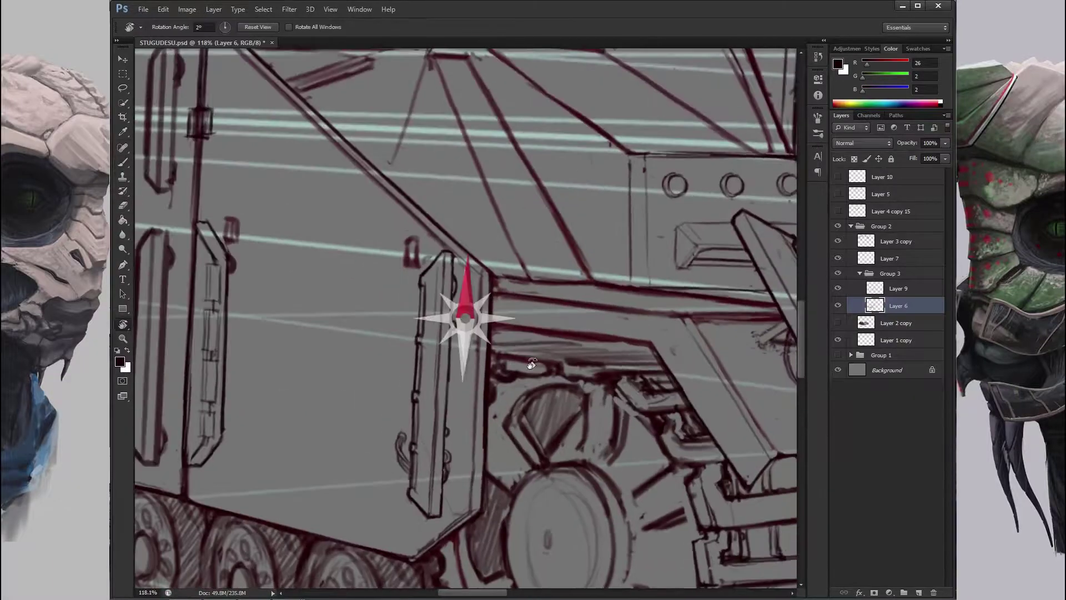
pyautogui.press('e')
pyautogui.press('r')
pyautogui.moveTo(388, 356)
pyautogui.mouseDown()
pyautogui.moveTo(428, 257)
pyautogui.moveTo(419, 349)
pyautogui.moveTo(389, 278)
pyautogui.moveTo(417, 355)
pyautogui.moveTo(352, 311)
pyautogui.moveTo(452, 298)
pyautogui.moveTo(507, 407)
pyautogui.moveTo(583, 337)
pyautogui.moveTo(459, 310)
pyautogui.mouseUp()
pyautogui.press('b')
# Clean the outline of the second long skirt bracket and add a small hook at its lower end.
pyautogui.press('r')
pyautogui.press('r')
pyautogui.press('b')
pyautogui.scroll(-1, 430, 350)
pyautogui.press('e')
pyautogui.press('r')
pyautogui.scroll(-4, 352, 312)
pyautogui.press('r')
pyautogui.scroll(4, 583, 338)
pyautogui.press('b')
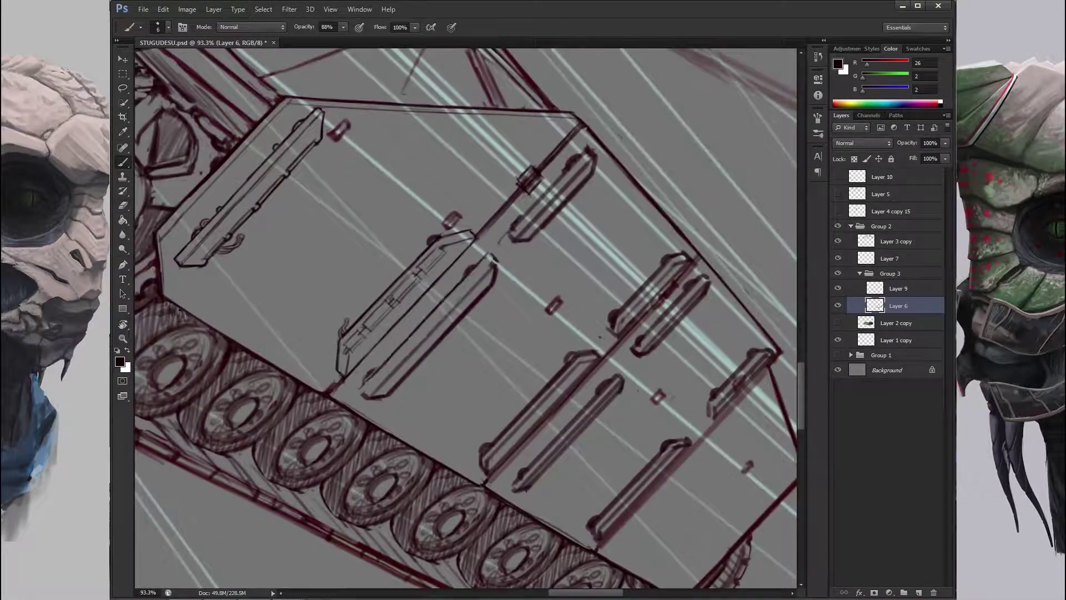
# Redraw the long bracket behind the first skirt seam with clean dark lines and bolts along its front edge.
pyautogui.press('r')
pyautogui.moveTo(369, 405)
pyautogui.mouseDown()
pyautogui.moveTo(547, 389)
pyautogui.moveTo(399, 377)
pyautogui.mouseUp()
pyautogui.press('r')
pyautogui.moveTo(492, 286)
pyautogui.mouseDown()
pyautogui.moveTo(444, 328)
pyautogui.moveTo(399, 289)
pyautogui.moveTo(438, 311)
pyautogui.moveTo(453, 277)
pyautogui.mouseUp()
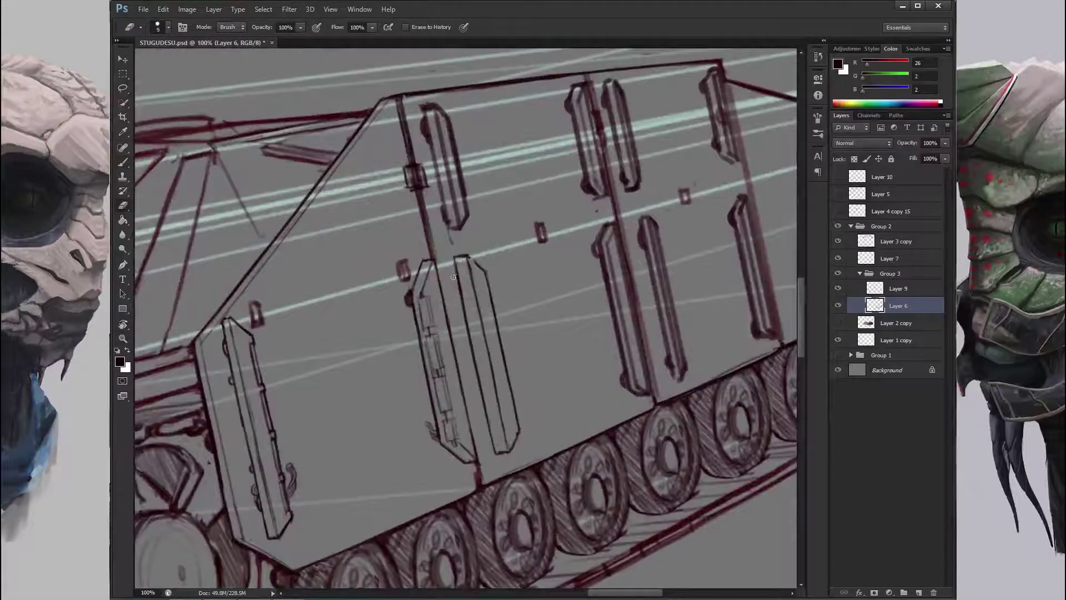
pyautogui.scroll(3, 467, 320)
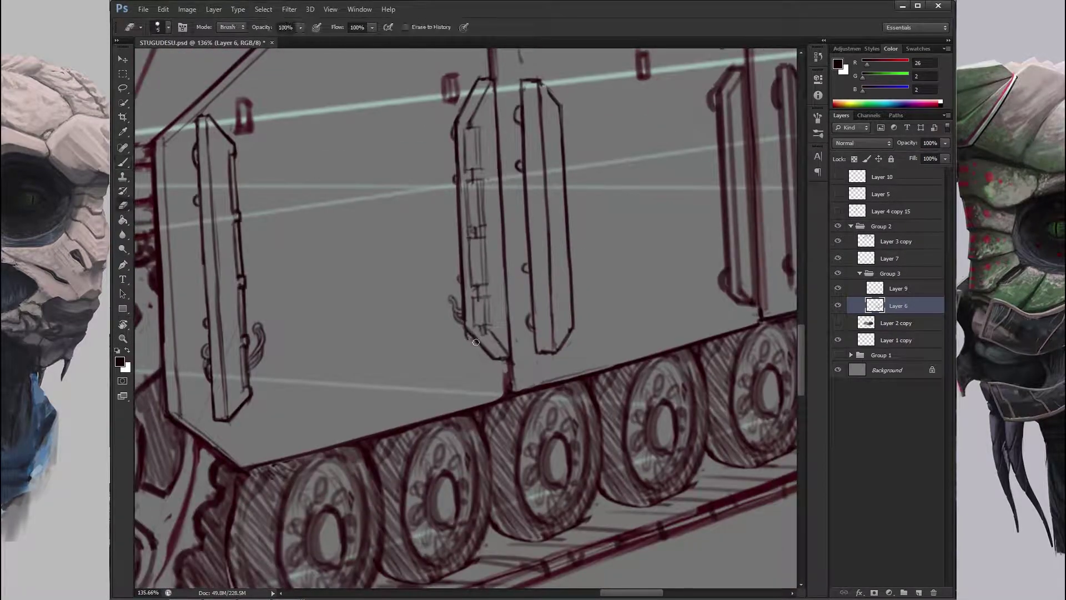
pyautogui.press('r')
pyautogui.moveTo(476, 342)
pyautogui.mouseDown()
pyautogui.moveTo(466, 289)
pyautogui.moveTo(484, 190)
pyautogui.moveTo(411, 289)
pyautogui.mouseUp()
# Add small bolts along the rear edge of the long bracket behind the first skirt seam.
pyautogui.moveTo(489, 199)
pyautogui.mouseDown()
pyautogui.moveTo(457, 269)
pyautogui.moveTo(422, 376)
pyautogui.mouseUp()
pyautogui.press('r')
pyautogui.scroll(-5, 409, 209)
pyautogui.press('r')
pyautogui.scroll(5, 500, 222)
pyautogui.moveTo(409, 208)
pyautogui.mouseDown()
pyautogui.moveTo(500, 222)
pyautogui.moveTo(536, 244)
pyautogui.moveTo(551, 293)
pyautogui.moveTo(389, 355)
pyautogui.moveTo(422, 311)
pyautogui.mouseUp()
pyautogui.press('e')
pyautogui.press('r')
pyautogui.press('b')
# Redraw the short upper bracket behind the first skirt seam with a clean dark outline.
pyautogui.scroll(1, 483, 267)
pyautogui.moveTo(475, 225); pyautogui.dragTo(487, 276)
pyautogui.moveTo(499, 388); pyautogui.dragTo(503, 435)
pyautogui.scroll(-5, 500, 389)
pyautogui.scroll(6, 478, 306)
pyautogui.scroll(-5, 460, 500)
pyautogui.moveTo(469, 329); pyautogui.dragTo(497, 242)
pyautogui.scroll(4, 496, 242)
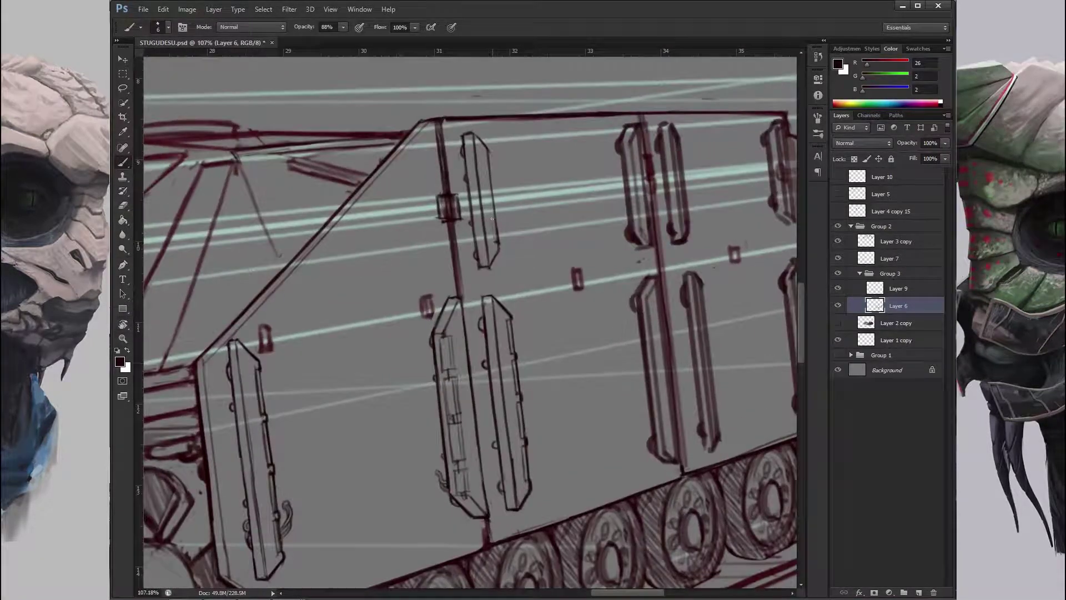
# Add bolts to the short upper skirt bracket and tidy the small square fittings along the side skirt.
pyautogui.moveTo(475, 133); pyautogui.dragTo(362, 251)
pyautogui.scroll(1, 362, 251)
pyautogui.scroll(-5, 362, 251)
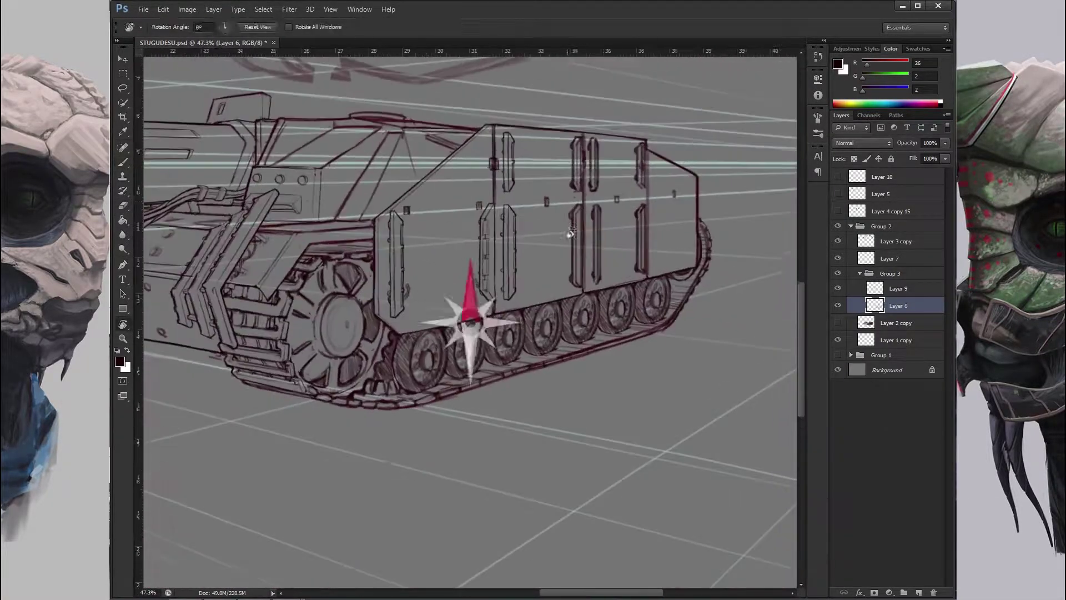
pyautogui.moveTo(464, 311); pyautogui.dragTo(478, 239)
pyautogui.press('e')
pyautogui.scroll(4, 481, 235)
pyautogui.scroll(-5, 635, 233)
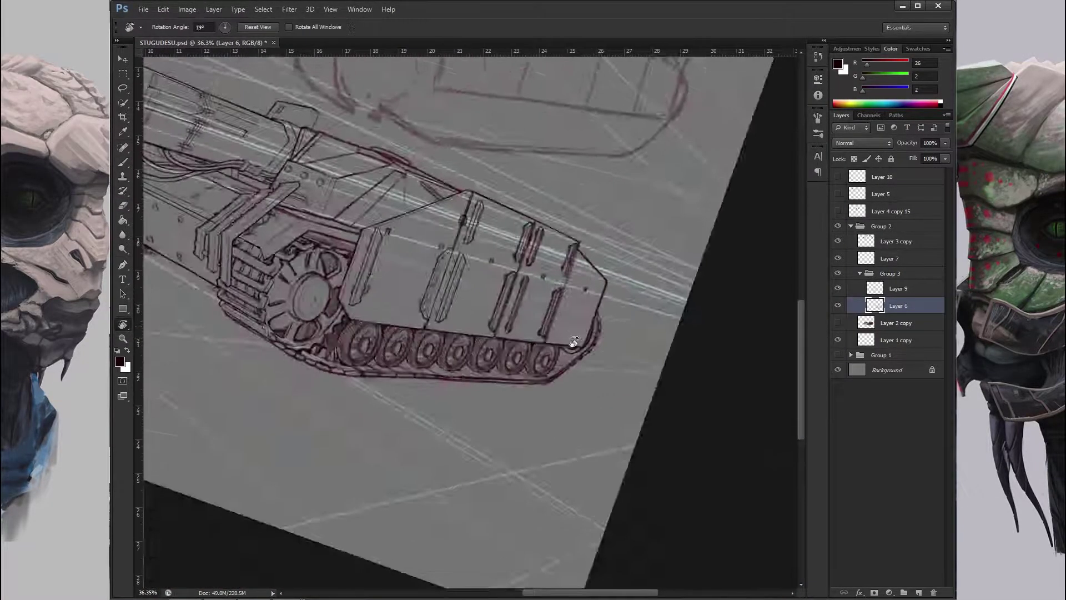
pyautogui.moveTo(635, 233); pyautogui.dragTo(597, 251)
pyautogui.press('z')
pyautogui.scroll(4, 598, 251)
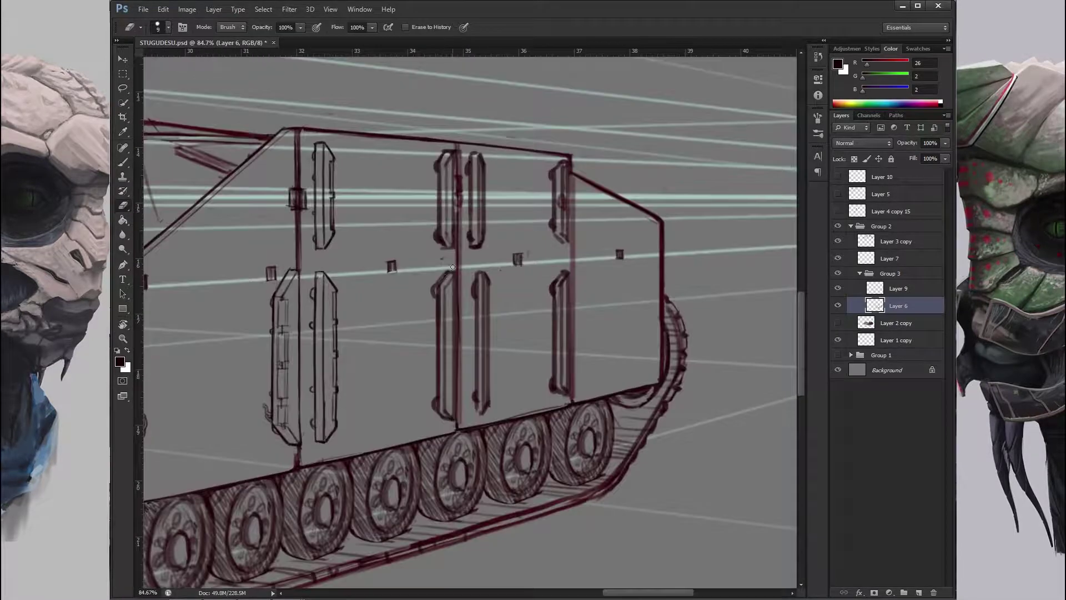
# Redraw the long bracket ahead of the second skirt seam with a clean dark outline, inner panels and a small hook.
pyautogui.press('r')
pyautogui.moveTo(619, 278); pyautogui.dragTo(619, 371)
pyautogui.moveTo(439, 345)
pyautogui.mouseDown()
pyautogui.moveTo(463, 270)
pyautogui.moveTo(454, 286)
pyautogui.moveTo(482, 272)
pyautogui.mouseUp()
pyautogui.press('b')
pyautogui.press('e')
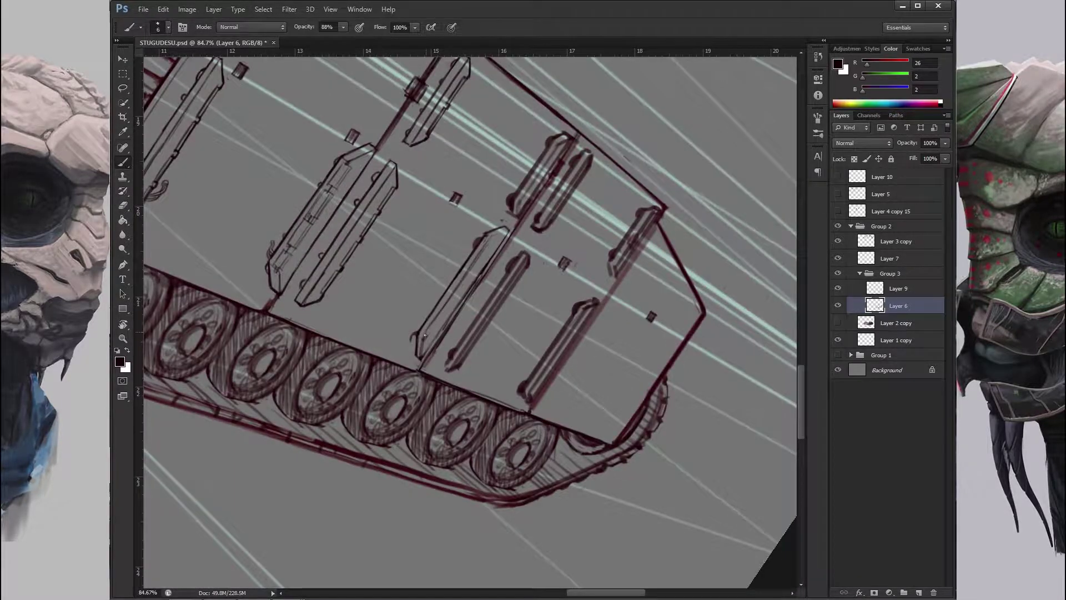
pyautogui.moveTo(425, 335); pyautogui.dragTo(441, 273)
pyautogui.moveTo(419, 370); pyautogui.dragTo(453, 220)
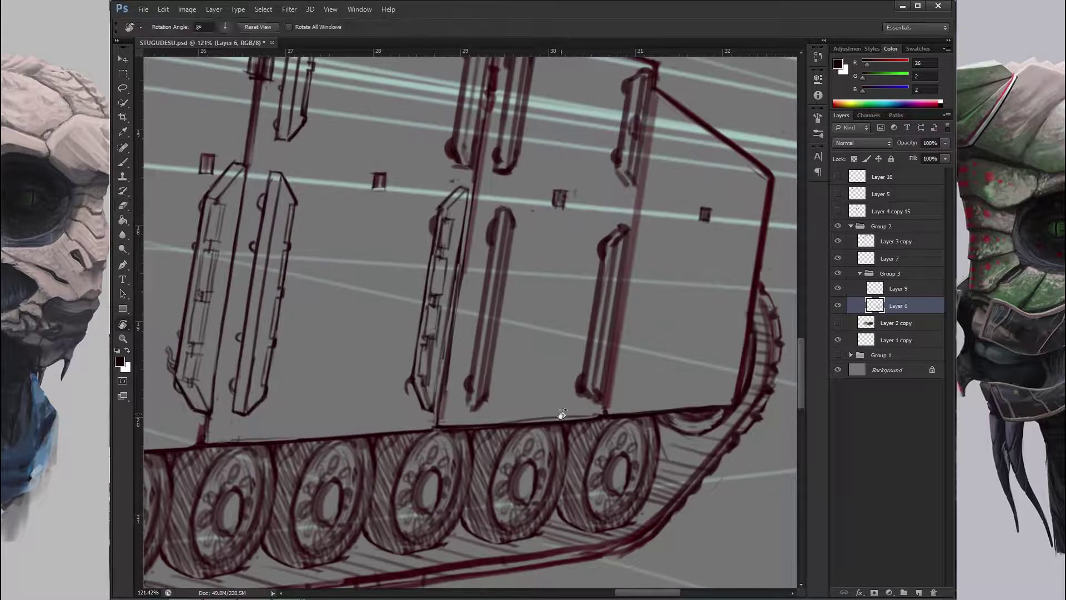
# Redraw the second skirt seam with clean dark lines and tidy the skirt's lower edge behind it.
pyautogui.moveTo(445, 282); pyautogui.dragTo(490, 380)
pyautogui.moveTo(406, 245); pyautogui.dragTo(439, 211)
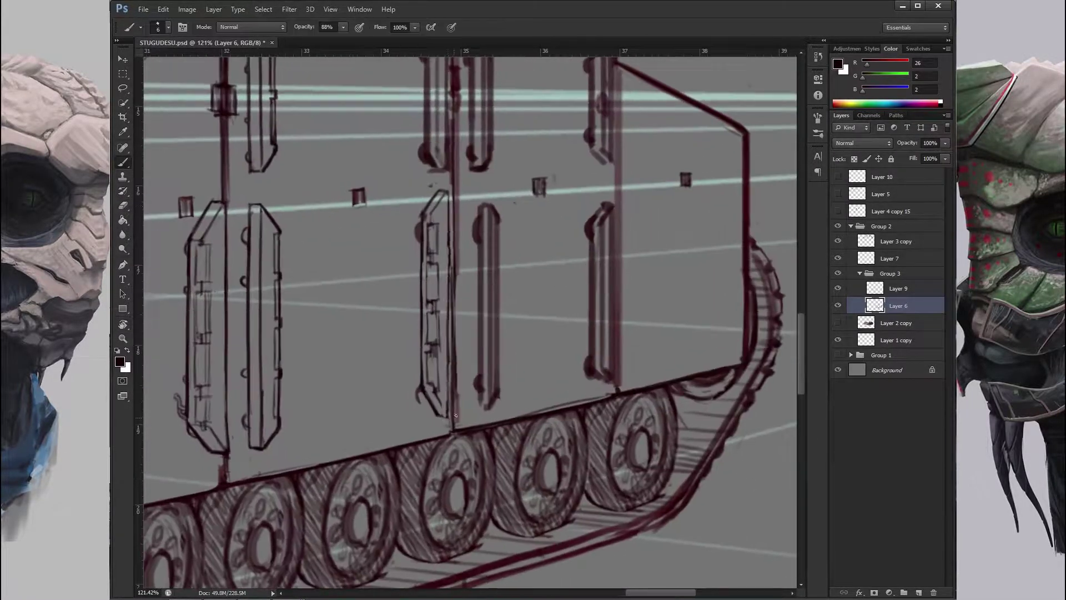
pyautogui.press('b')
pyautogui.scroll(-5, 446, 203)
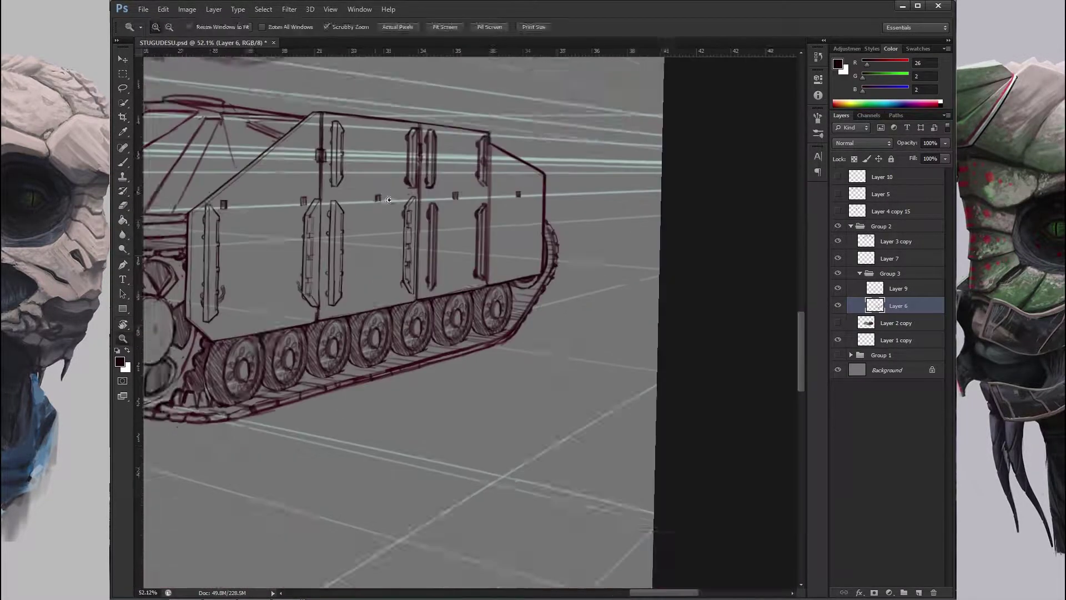
pyautogui.scroll(4, 485, 437)
pyautogui.scroll(-5, 468, 305)
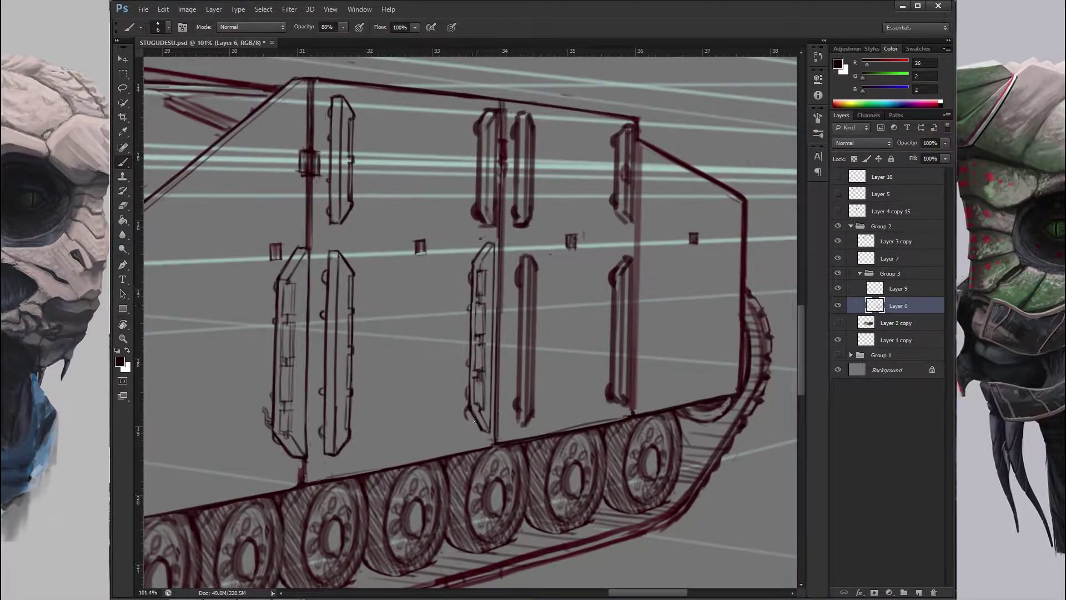
pyautogui.scroll(5, 496, 286)
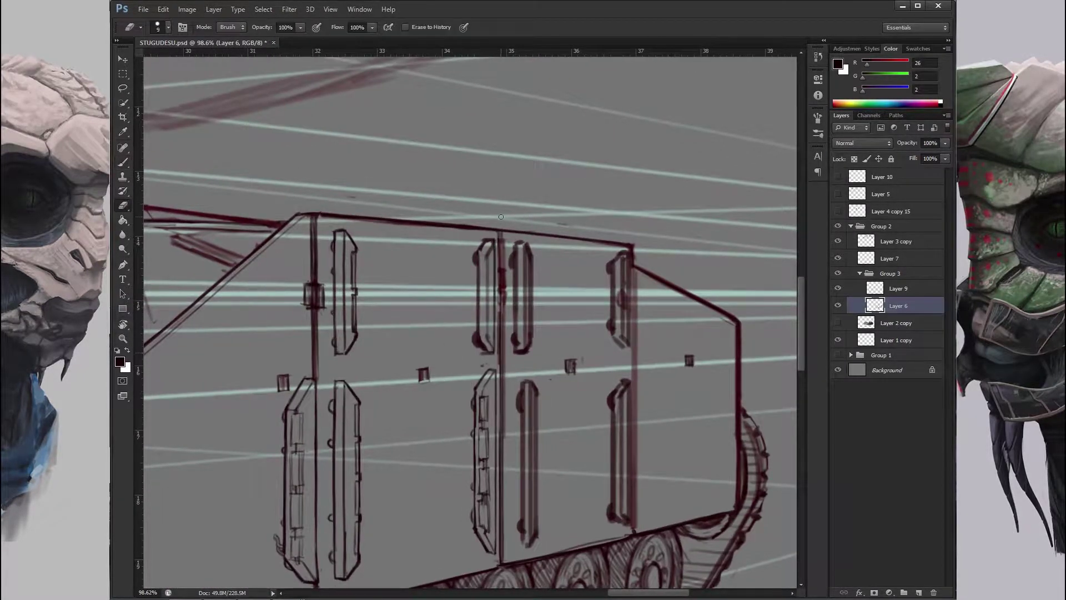
# Save the document as a new file named STUGUDESU1.psd.
pyautogui.scroll(-3, 492, 353)
pyautogui.hotkey('ctrl', 'shift', 's')
pyautogui.press('Return')
# Add a new layer in Group 3 and draw white perspective guide lines along the tank's side skirt.
pyautogui.press('r')
pyautogui.moveTo(472, 333); pyautogui.dragTo(547, 435)
pyautogui.scroll(2, 548, 436)
pyautogui.moveTo(499, 344); pyautogui.dragTo(516, 277)
pyautogui.hotkey('ctrl', 'shift', 'alt', 'n')
pyautogui.press('b')
pyautogui.moveTo(394, 392); pyautogui.dragTo(508, 271)
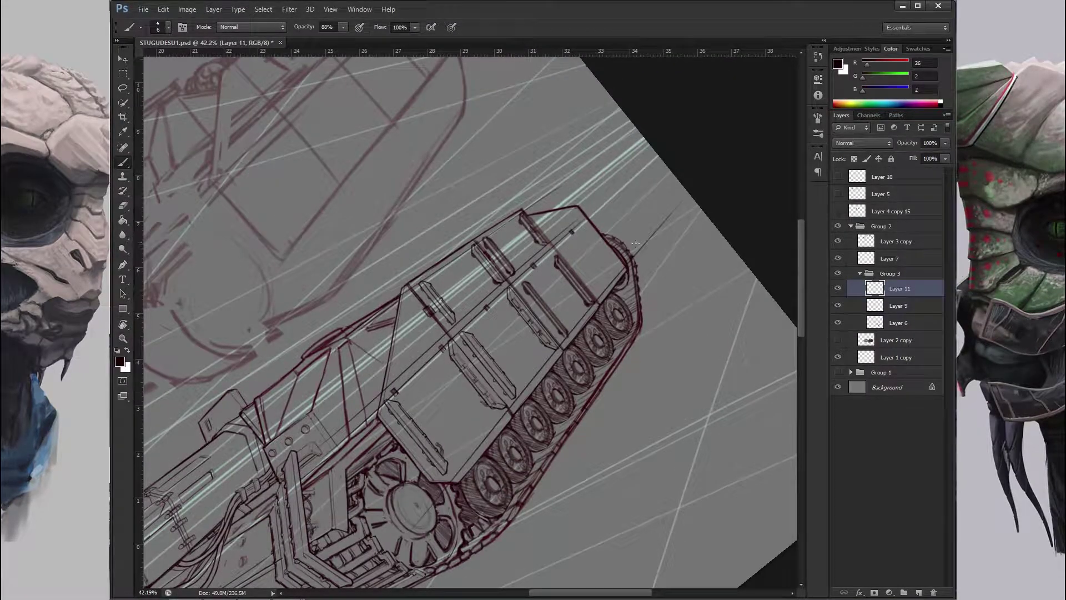
pyautogui.hotkey('ctrl', 'i')
pyautogui.moveTo(907, 143); pyautogui.dragTo(890, 305)
# On Layer 6, redraw the short upper bracket ahead of the second skirt seam with a clean outline, bolts and inner panels.
pyautogui.click(898, 323)
pyautogui.scroll(5, 572, 213)
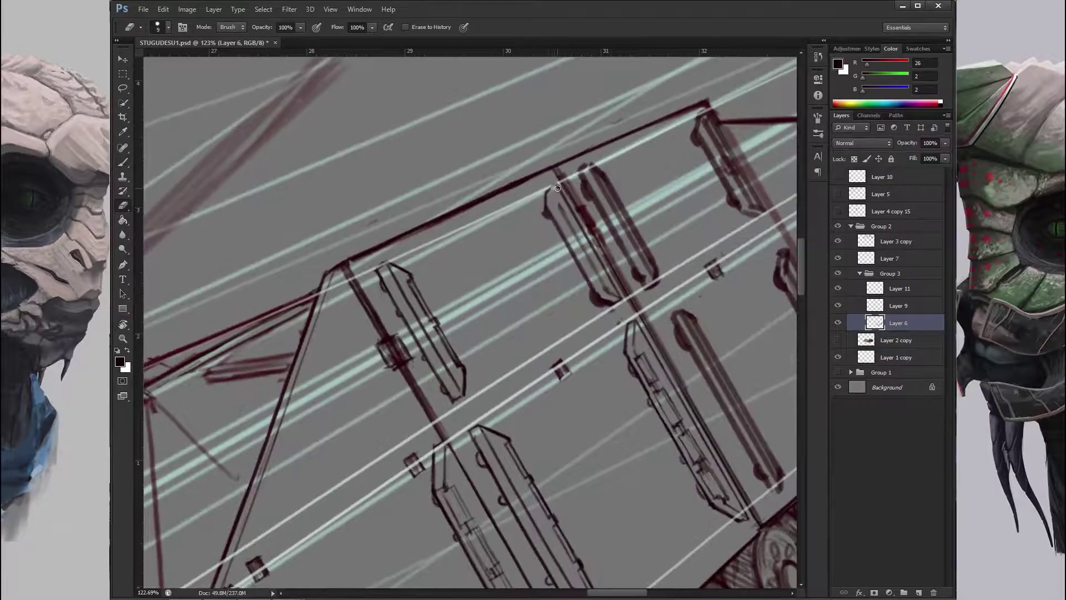
pyautogui.press('e')
pyautogui.press('b')
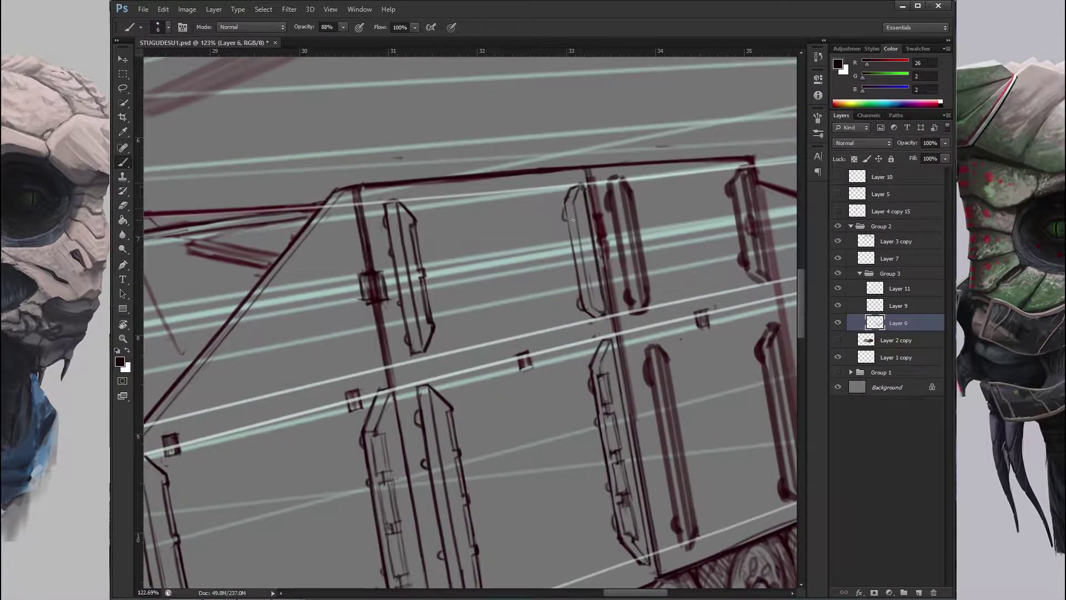
pyautogui.moveTo(641, 294); pyautogui.dragTo(618, 266)
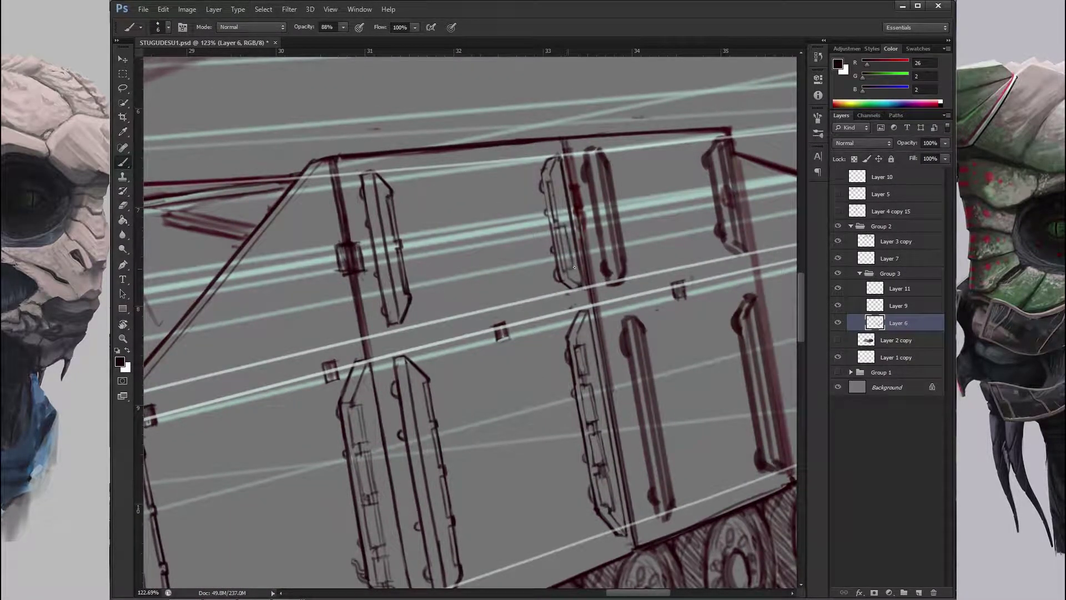
# Redraw the short upper bracket behind the second skirt seam with a clean dark outline and bolts.
pyautogui.press('r')
pyautogui.moveTo(565, 223); pyautogui.dragTo(585, 189)
pyautogui.scroll(-1, 585, 189)
pyautogui.press('e')
pyautogui.press('r')
pyautogui.moveTo(565, 306)
pyautogui.mouseDown()
pyautogui.moveTo(531, 147)
pyautogui.moveTo(638, 167)
pyautogui.moveTo(714, 245)
pyautogui.mouseUp()
pyautogui.press('h')
pyautogui.press('e')
pyautogui.press('h')
pyautogui.scroll(3, 714, 245)
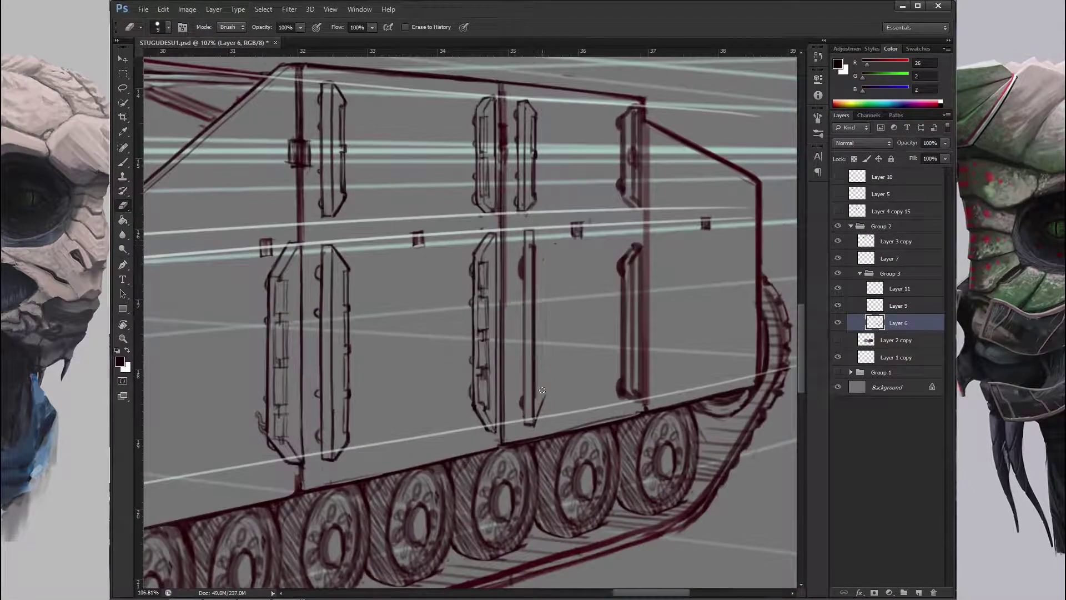
# Erase the rough edges of the long bracket behind the second skirt seam and redraw its outline with thin dark lines.
pyautogui.moveTo(542, 390); pyautogui.dragTo(544, 236)
pyautogui.press('b')
pyautogui.moveTo(536, 397); pyautogui.dragTo(546, 239)
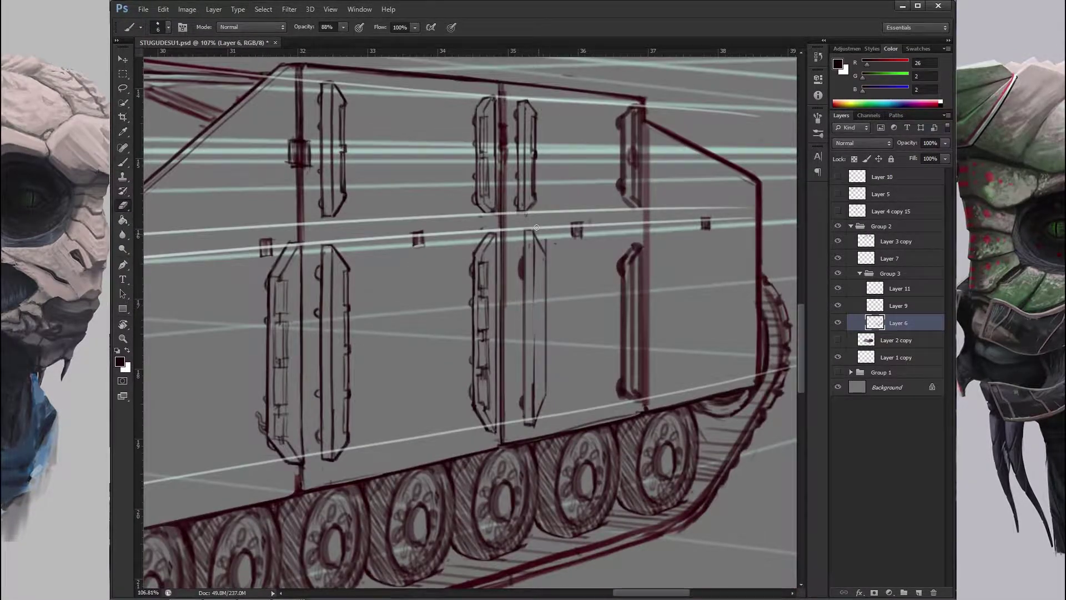
pyautogui.scroll(-1, 513, 240)
# Draw small hooked handles near the lower ends of the two long brackets between the first and second skirt seams.
pyautogui.press('r')
pyautogui.moveTo(518, 280)
pyautogui.mouseDown()
pyautogui.moveTo(614, 200)
pyautogui.moveTo(380, 236)
pyautogui.moveTo(423, 223)
pyautogui.mouseUp()
pyautogui.moveTo(383, 219); pyautogui.dragTo(417, 256)
pyautogui.moveTo(666, 206); pyautogui.dragTo(578, 203)
pyautogui.moveTo(433, 173)
pyautogui.mouseDown()
pyautogui.moveTo(472, 173)
pyautogui.moveTo(457, 382)
pyautogui.mouseUp()
pyautogui.moveTo(440, 427)
pyautogui.mouseDown()
pyautogui.moveTo(422, 355)
pyautogui.moveTo(456, 334)
pyautogui.moveTo(518, 388)
pyautogui.moveTo(541, 344)
pyautogui.mouseUp()
# Redraw the rearmost skirt seam and the long bracket ahead of it with clean dark outlines.
pyautogui.press('e')
pyautogui.moveTo(538, 278); pyautogui.dragTo(542, 379)
pyautogui.press('b')
pyautogui.moveTo(547, 416); pyautogui.dragTo(527, 268)
pyautogui.scroll(2, 526, 271)
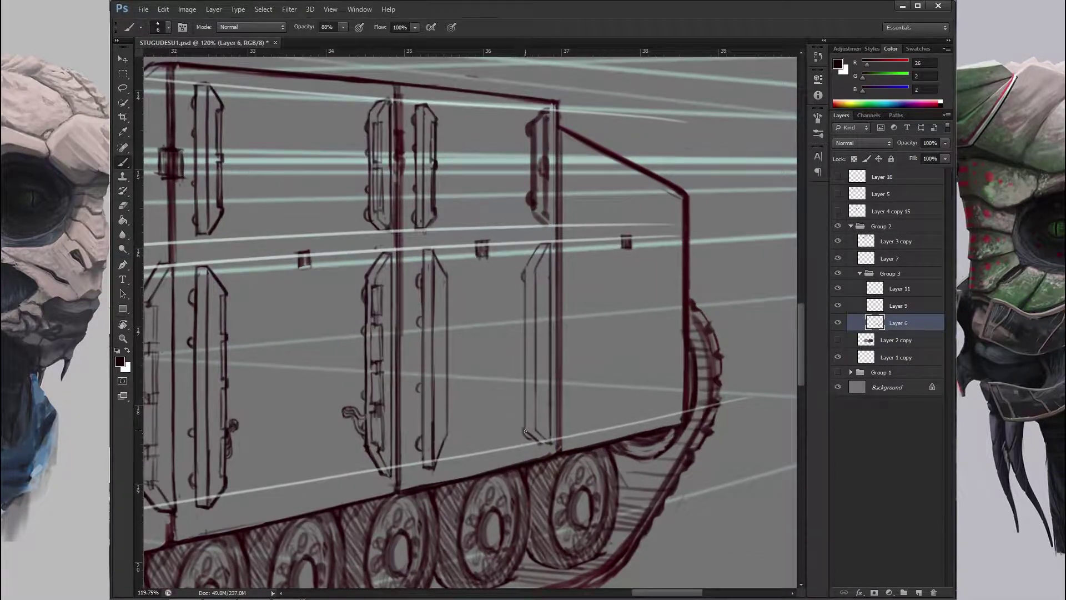
# Erase the rough short upper bracket ahead of the rearmost seam and tidy the seam's upper end.
pyautogui.scroll(-3, 552, 236)
pyautogui.moveTo(482, 319); pyautogui.dragTo(478, 413)
pyautogui.press('e')
pyautogui.scroll(-2, 515, 341)
pyautogui.scroll(3, 515, 342)
pyautogui.moveTo(515, 342); pyautogui.dragTo(520, 295)
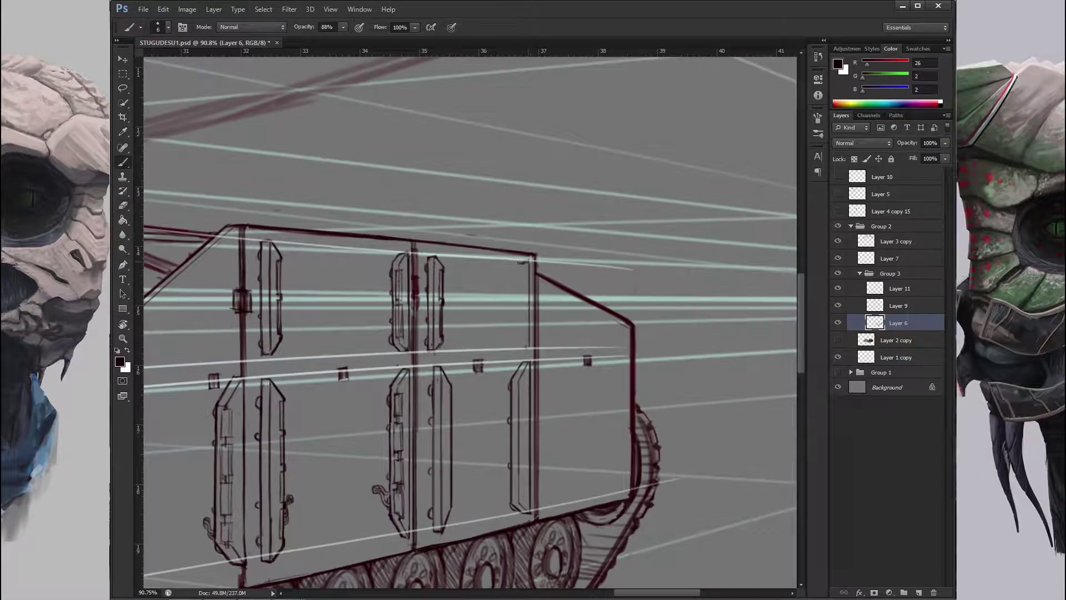
# Redraw the short upper bracket ahead of the rearmost seam with a clean beveled outline and inner edge line.
pyautogui.scroll(-2, 520, 295)
pyautogui.scroll(3, 525, 264)
pyautogui.press('b')
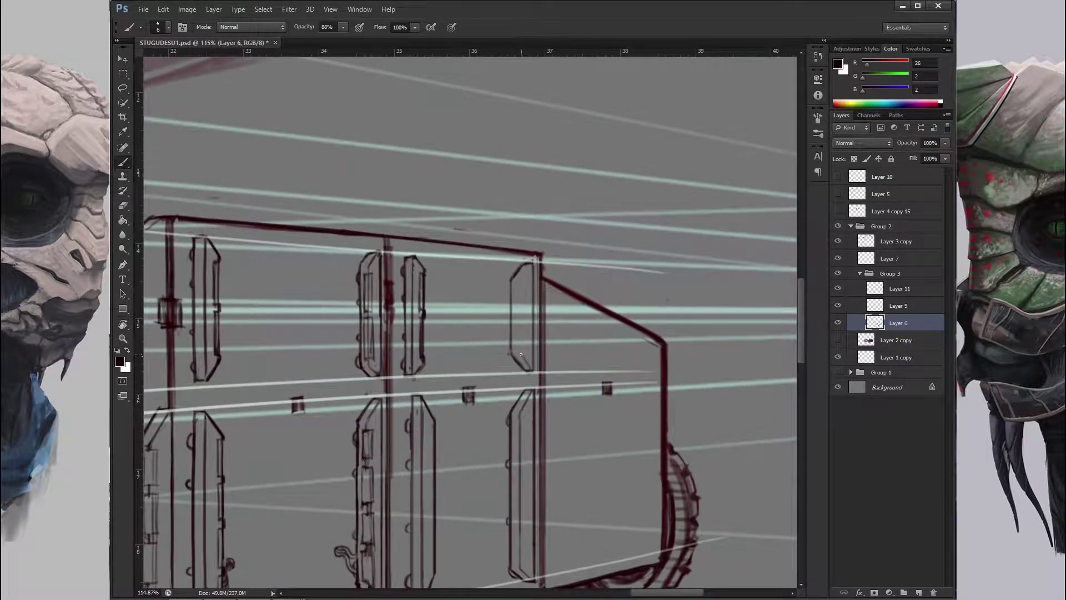
pyautogui.press('b')
pyautogui.scroll(-1, 514, 311)
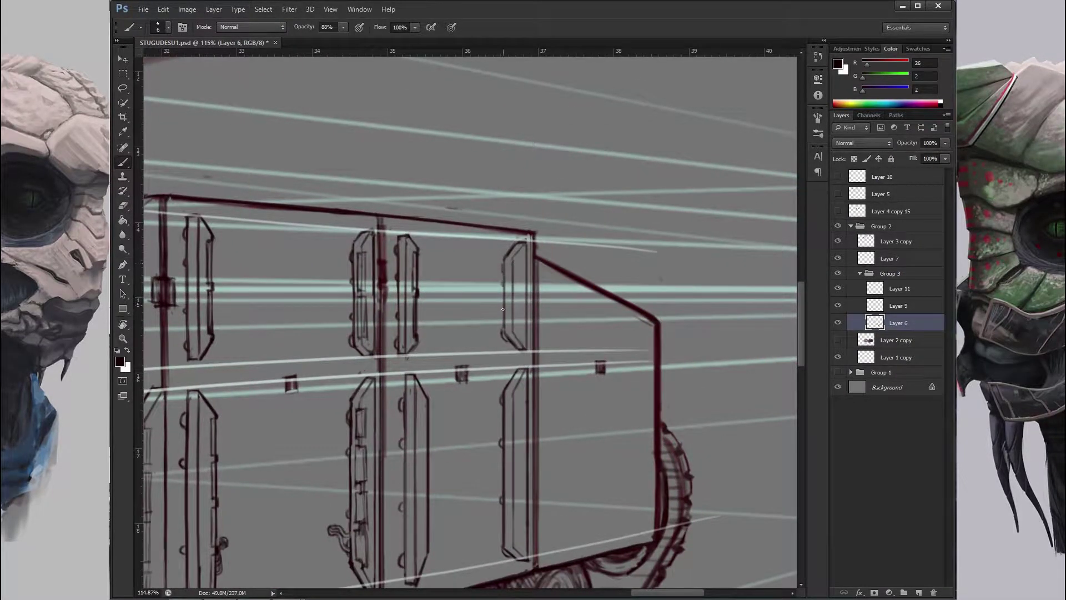
pyautogui.scroll(1, 524, 317)
# Add inner panels and bolts to the brackets at the rearmost seam and finish the long bracket behind the second seam.
pyautogui.scroll(-8, 525, 299)
pyautogui.hscroll(-3, 506, 261)
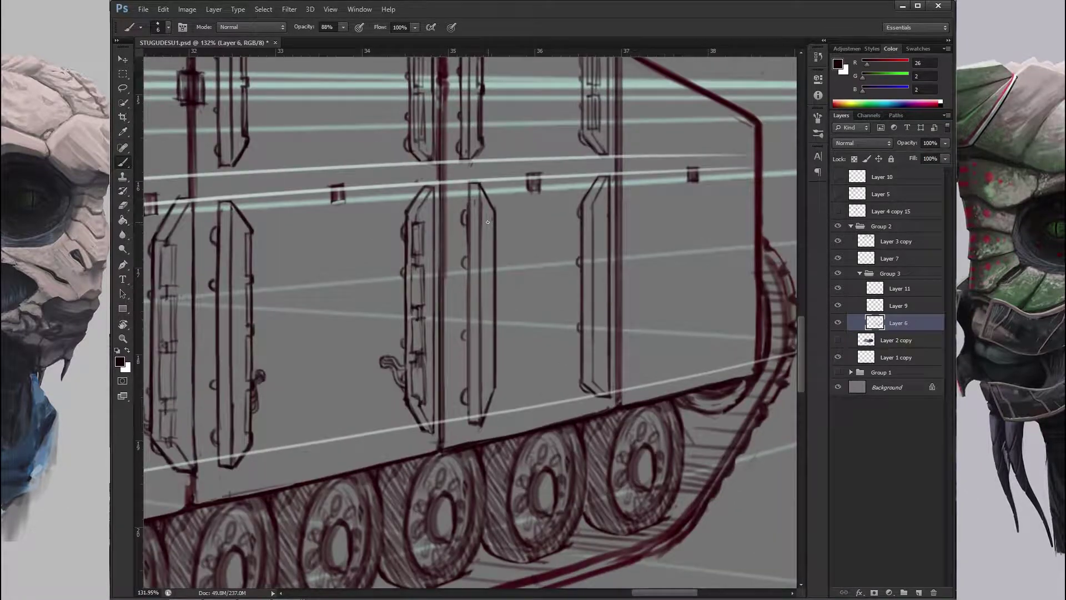
pyautogui.scroll(1, 513, 262)
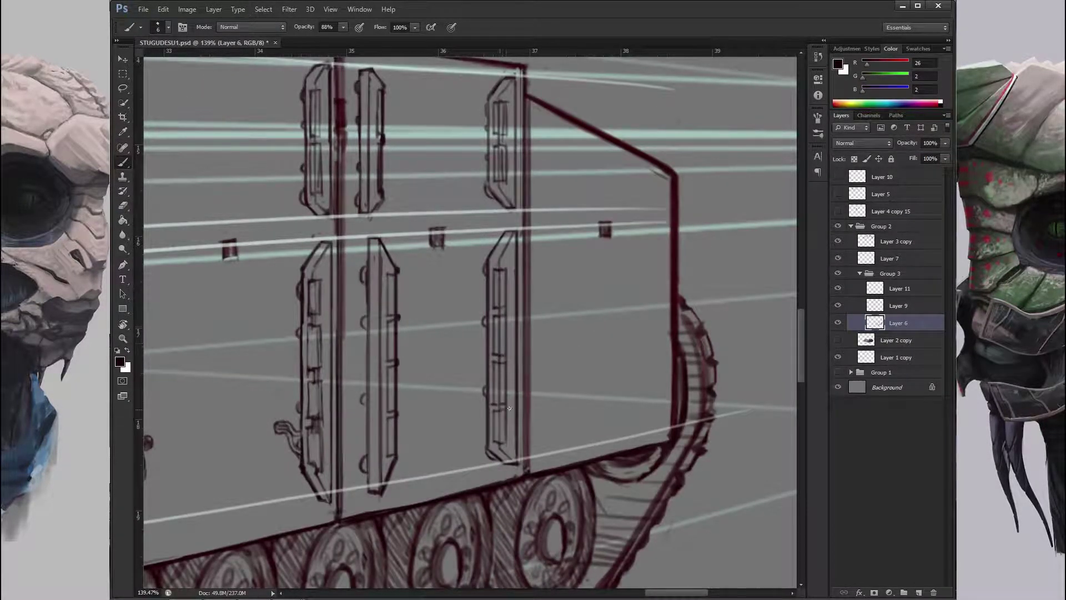
pyautogui.scroll(-6, 500, 373)
pyautogui.scroll(4, 519, 325)
# Redraw the small strut on the upper hull beside the skirt's sloped front edge with clean dark lines.
pyautogui.press('r')
pyautogui.moveTo(519, 325)
pyautogui.mouseDown()
pyautogui.moveTo(533, 311)
pyautogui.moveTo(557, 317)
pyautogui.moveTo(555, 378)
pyautogui.moveTo(519, 442)
pyautogui.moveTo(469, 176)
pyautogui.moveTo(556, 200)
pyautogui.moveTo(606, 266)
pyautogui.moveTo(652, 438)
pyautogui.moveTo(475, 316)
pyautogui.moveTo(494, 333)
pyautogui.moveTo(527, 336)
pyautogui.moveTo(533, 250)
pyautogui.moveTo(560, 154)
pyautogui.mouseUp()
pyautogui.scroll(-1, 557, 317)
pyautogui.press('r')
pyautogui.press('e')
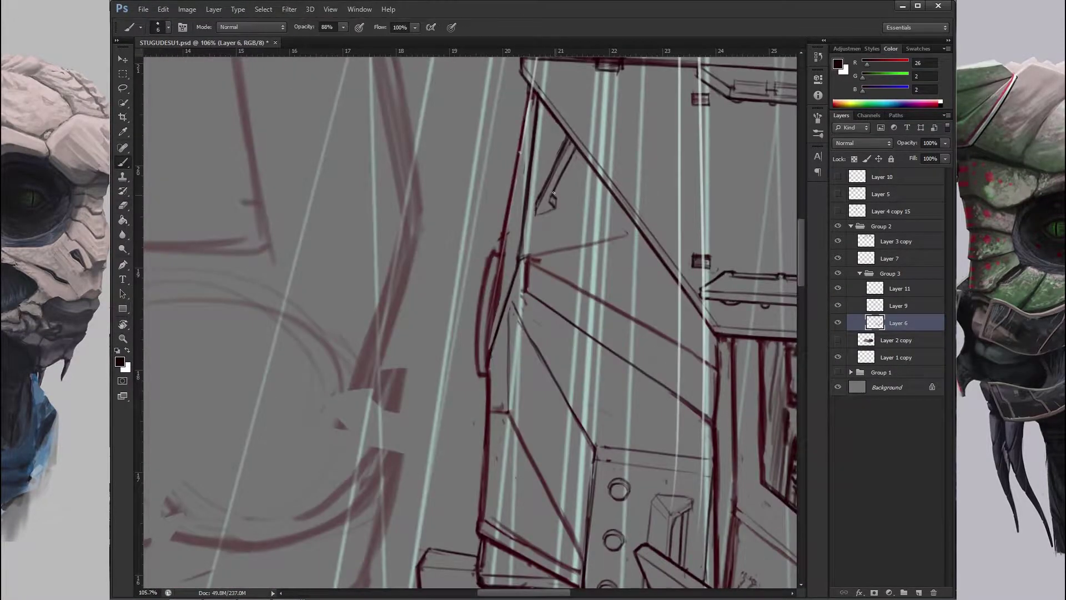
pyautogui.press('h')
pyautogui.moveTo(554, 193)
pyautogui.mouseDown()
pyautogui.moveTo(490, 261)
pyautogui.moveTo(450, 264)
pyautogui.moveTo(507, 228)
pyautogui.moveTo(378, 341)
pyautogui.moveTo(444, 250)
pyautogui.moveTo(389, 290)
pyautogui.mouseUp()
# Hide the perspective guide layer and draw the curved edges of a rounded drum beside the strut on the upper hull.
pyautogui.press('e')
pyautogui.press('h')
pyautogui.press('h')
pyautogui.press('e')
pyautogui.press('r')
pyautogui.press('e')
pyautogui.press('r')
pyautogui.press('e')
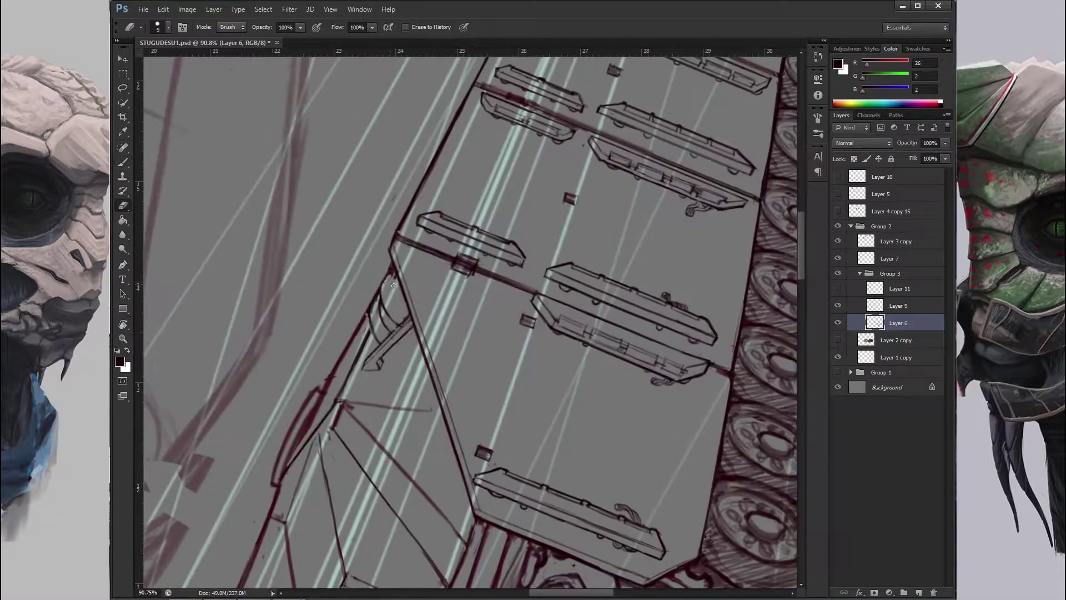
# Detail the rounded drum behind the strut with curved bands and clean up the surrounding upper hull edges.
pyautogui.moveTo(507, 230)
pyautogui.mouseDown()
pyautogui.moveTo(488, 244)
pyautogui.moveTo(465, 226)
pyautogui.moveTo(489, 222)
pyautogui.moveTo(445, 222)
pyautogui.moveTo(398, 281)
pyautogui.moveTo(457, 265)
pyautogui.moveTo(472, 322)
pyautogui.moveTo(455, 366)
pyautogui.mouseUp()
pyautogui.press('e')
pyautogui.press('b')
pyautogui.moveTo(567, 297)
pyautogui.mouseDown()
pyautogui.moveTo(457, 245)
pyautogui.moveTo(443, 366)
pyautogui.mouseUp()
pyautogui.scroll(3, 441, 408)
pyautogui.press('e')
pyautogui.press('r')
pyautogui.moveTo(442, 409); pyautogui.dragTo(582, 206)
pyautogui.scroll(-5, 582, 206)
pyautogui.press('b')
pyautogui.scroll(4, 407, 289)
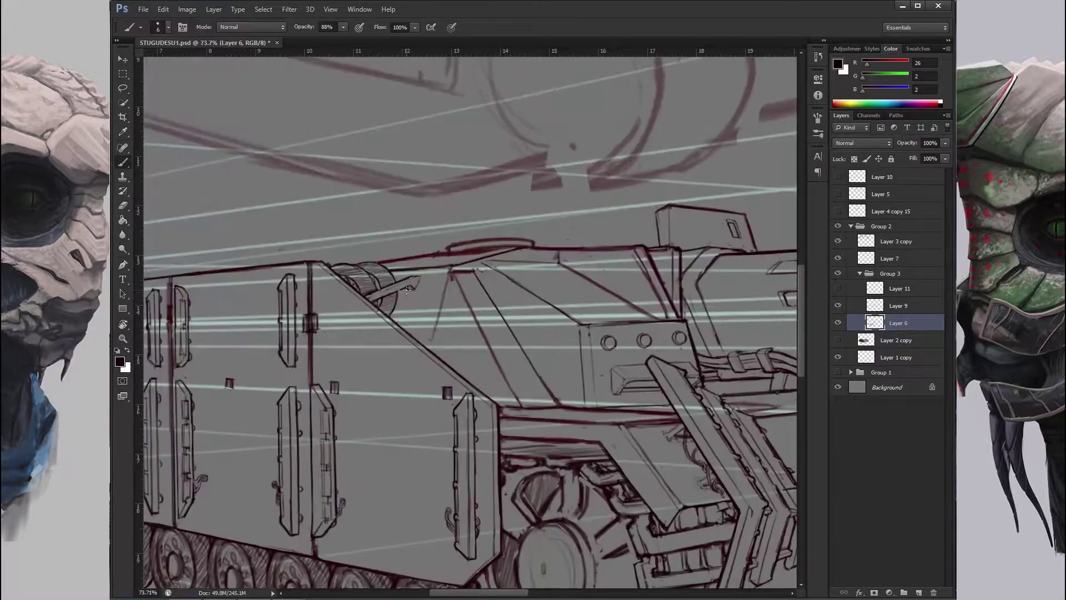
# Refine the superstructure's panel lines and edges beside the gun mantlet with clean dark strokes.
pyautogui.moveTo(464, 300); pyautogui.dragTo(361, 380)
pyautogui.press('b')
pyautogui.moveTo(580, 366); pyautogui.dragTo(462, 336)
pyautogui.scroll(1, 462, 336)
pyautogui.press('e')
pyautogui.press('b')
pyautogui.scroll(-5, 462, 336)
pyautogui.scroll(5, 476, 313)
pyautogui.scroll(-5, 473, 308)
pyautogui.press('r')
pyautogui.moveTo(473, 308); pyautogui.dragTo(545, 326)
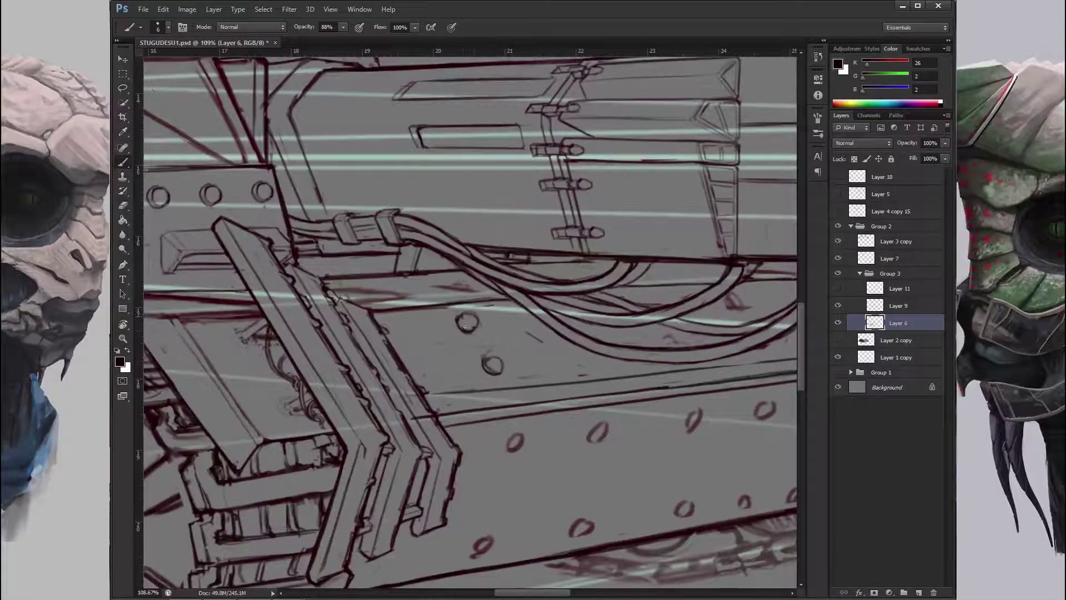
# Redraw the lower front plate's upper edge and the round bolts on the panel beneath the cables.
pyautogui.scroll(-3, 460, 321)
pyautogui.press('r')
pyautogui.moveTo(465, 321)
pyautogui.mouseDown()
pyautogui.moveTo(444, 260)
pyautogui.moveTo(422, 280)
pyautogui.moveTo(375, 270)
pyautogui.mouseUp()
pyautogui.press('b')
pyautogui.moveTo(383, 316); pyautogui.dragTo(386, 270)
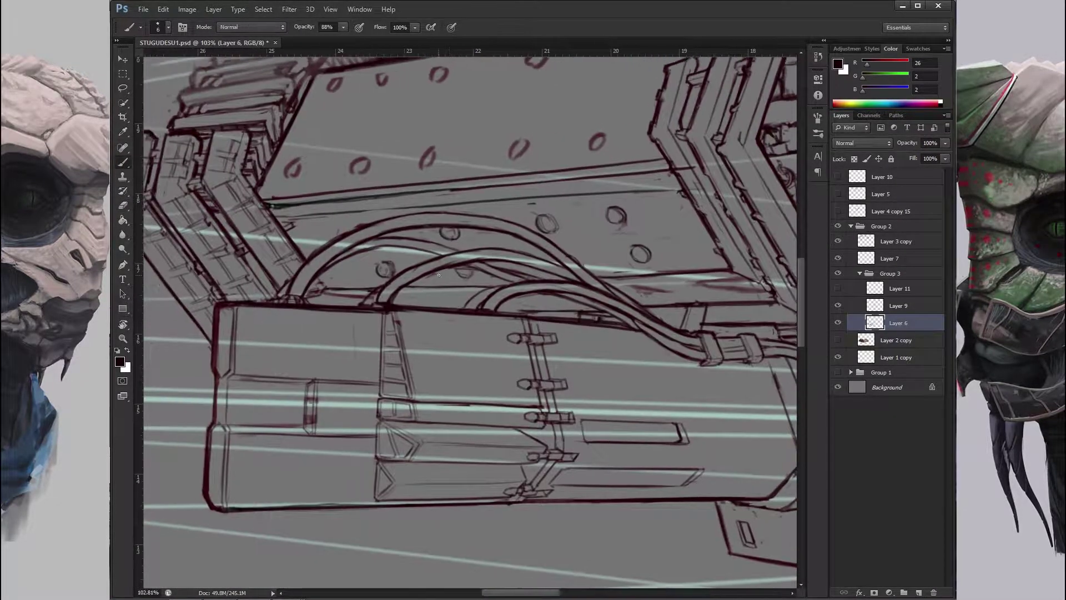
# Replace the rough red bolts on the lower front plate with clean dark round outlines.
pyautogui.scroll(-2, 420, 297)
pyautogui.press('e')
pyautogui.moveTo(364, 336)
pyautogui.mouseDown()
pyautogui.moveTo(564, 279)
pyautogui.moveTo(442, 275)
pyautogui.moveTo(399, 321)
pyautogui.mouseUp()
pyautogui.scroll(4, 515, 287)
pyautogui.press('b')
pyautogui.scroll(-2, 516, 286)
pyautogui.scroll(1, 439, 274)
pyautogui.press('e')
pyautogui.scroll(-2, 583, 368)
pyautogui.scroll(2, 453, 323)
pyautogui.moveTo(583, 369)
pyautogui.mouseDown()
pyautogui.moveTo(452, 323)
pyautogui.moveTo(477, 319)
pyautogui.mouseUp()
pyautogui.scroll(-2, 453, 323)
pyautogui.scroll(-3, 638, 328)
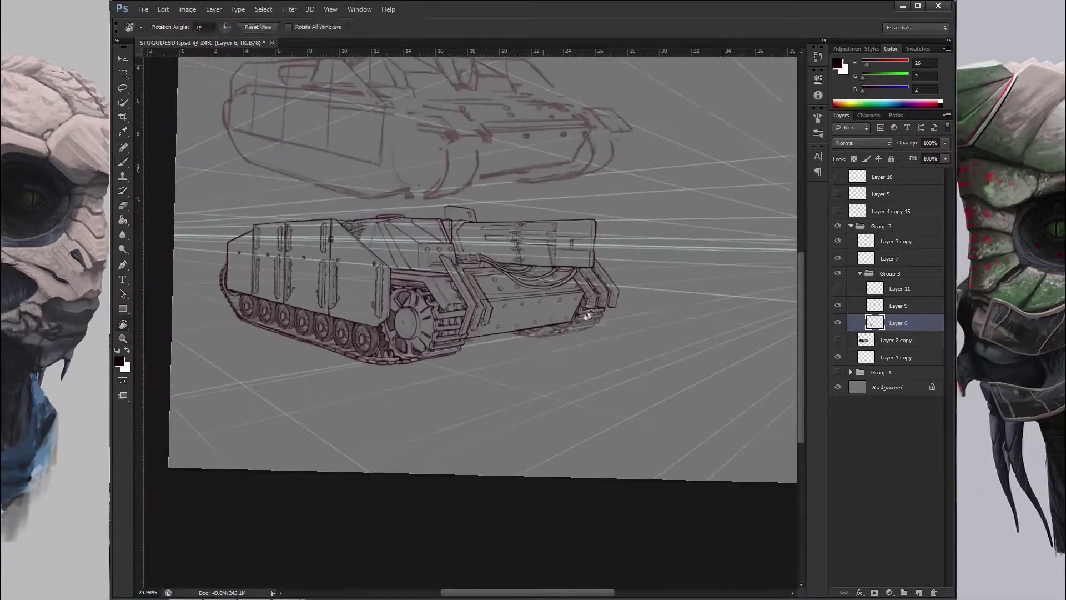
# Clean up the lower front plate's outline and its junction with the front guards and far track.
pyautogui.moveTo(638, 328); pyautogui.dragTo(571, 277)
pyautogui.scroll(3, 571, 277)
pyautogui.press('b')
pyautogui.moveTo(678, 256); pyautogui.dragTo(546, 226)
pyautogui.press('e')
pyautogui.moveTo(597, 321)
pyautogui.mouseDown()
pyautogui.moveTo(476, 356)
pyautogui.moveTo(500, 360)
pyautogui.mouseUp()
pyautogui.scroll(-1, 476, 356)
pyautogui.press('b')
pyautogui.scroll(-3, 500, 361)
pyautogui.scroll(2, 500, 361)
pyautogui.press('z')
pyautogui.scroll(-4, 533, 379)
pyautogui.scroll(4, 533, 378)
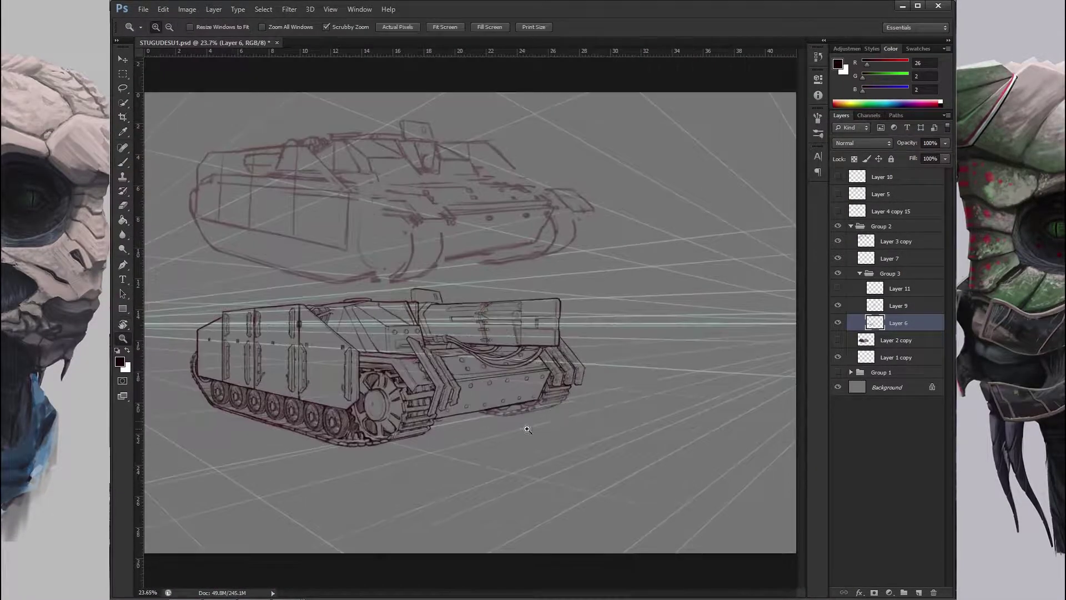
# Shade the narrow strip along the lower front plate's upper edge with fine diagonal hatching.
pyautogui.press('b')
pyautogui.moveTo(393, 410); pyautogui.dragTo(465, 382)
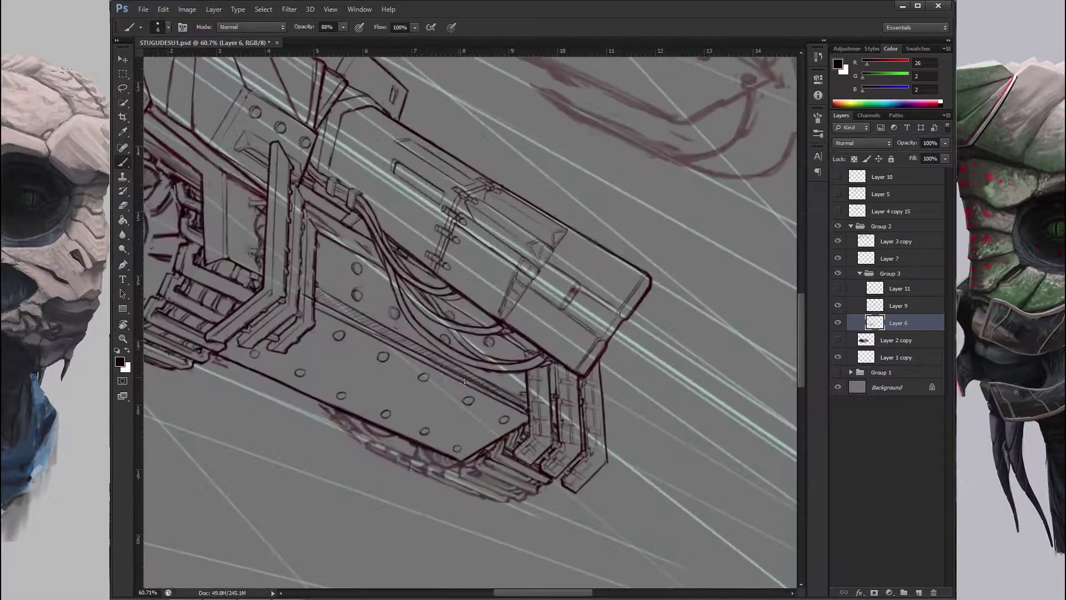
pyautogui.press('r')
pyautogui.moveTo(335, 316); pyautogui.dragTo(400, 322)
pyautogui.scroll(-4, 400, 322)
pyautogui.scroll(5, 444, 331)
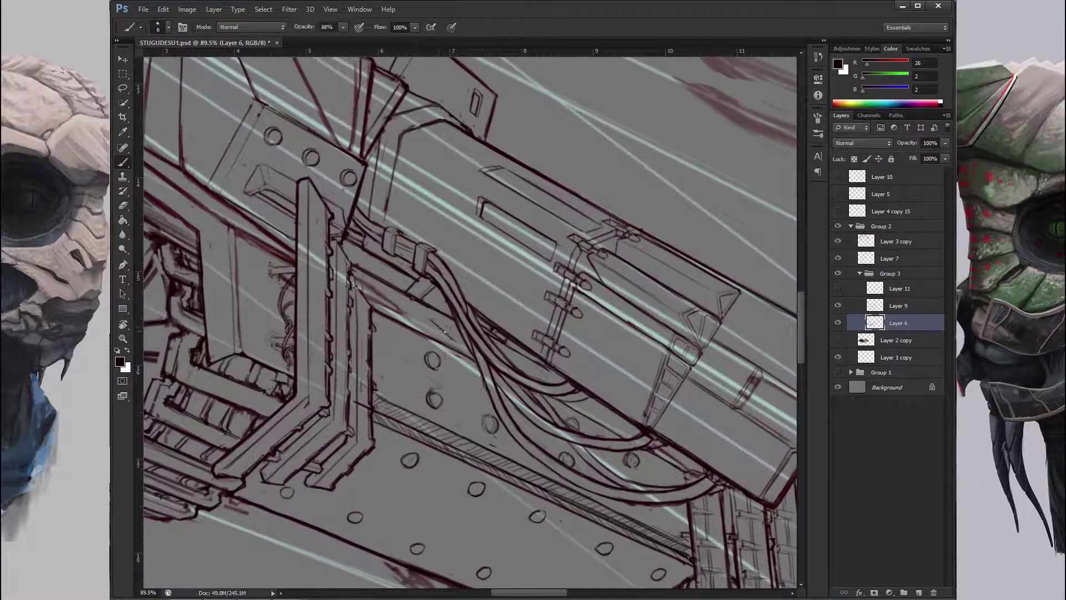
# Clean up the rough lines on the front hull panel beneath the cables and around the front guard.
pyautogui.moveTo(466, 340)
pyautogui.mouseDown()
pyautogui.moveTo(483, 366)
pyautogui.moveTo(422, 344)
pyautogui.moveTo(397, 311)
pyautogui.mouseUp()
pyautogui.scroll(-4, 397, 311)
pyautogui.scroll(5, 398, 272)
pyautogui.press('e')
pyautogui.moveTo(397, 273)
pyautogui.mouseDown()
pyautogui.moveTo(411, 300)
pyautogui.moveTo(445, 322)
pyautogui.moveTo(439, 279)
pyautogui.moveTo(461, 295)
pyautogui.moveTo(530, 270)
pyautogui.moveTo(471, 241)
pyautogui.moveTo(474, 211)
pyautogui.mouseUp()
pyautogui.press('r')
pyautogui.scroll(-3, 530, 270)
pyautogui.scroll(3, 491, 236)
pyautogui.press('e')
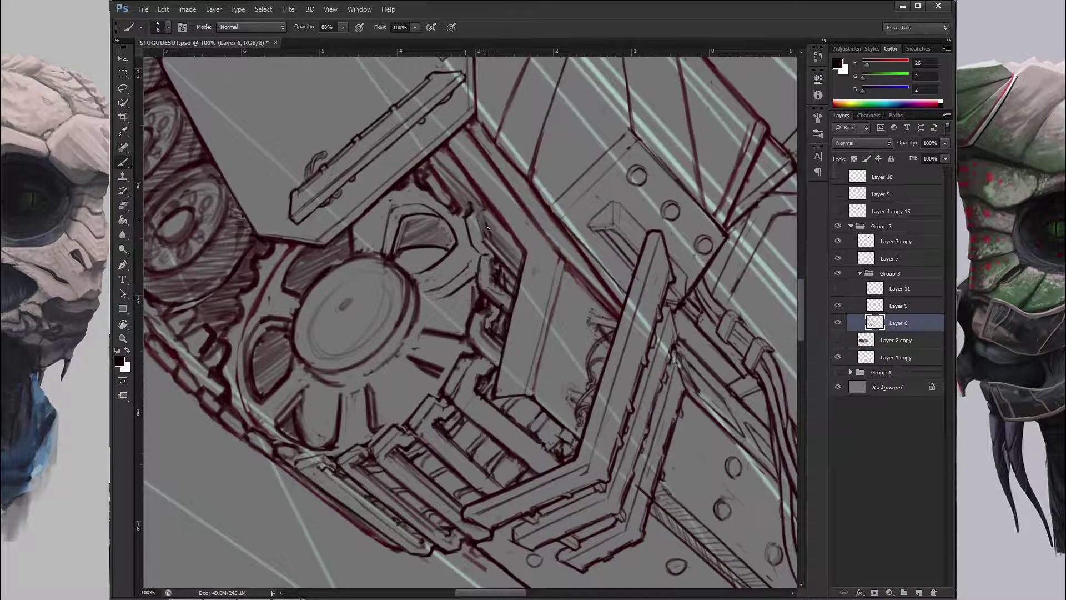
# Refine the spokes and cutouts around the front drive sprocket with clean dark lines.
pyautogui.moveTo(508, 261)
pyautogui.mouseDown()
pyautogui.moveTo(461, 309)
pyautogui.moveTo(551, 382)
pyautogui.mouseUp()
pyautogui.scroll(-1, 452, 316)
pyautogui.scroll(2, 552, 382)
pyautogui.press('b')
pyautogui.press('r')
pyautogui.moveTo(578, 415); pyautogui.dragTo(452, 377)
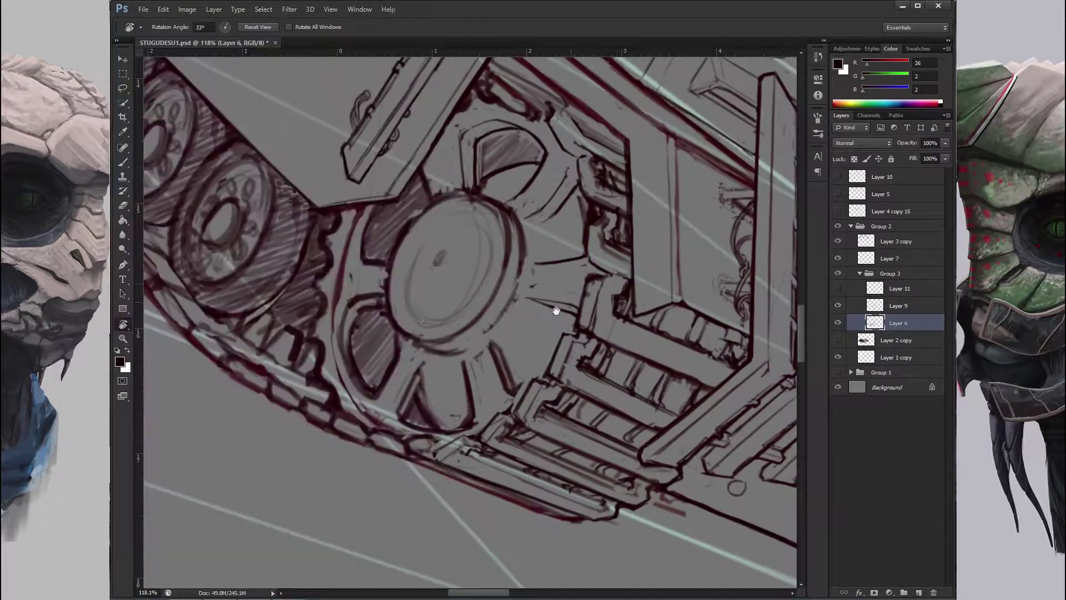
# Erase stray marks around the sprocket's spokes and tidy the track links beside it.
pyautogui.press('Escape')
pyautogui.press('e')
pyautogui.moveTo(588, 317); pyautogui.dragTo(510, 334)
pyautogui.scroll(-3, 439, 275)
pyautogui.moveTo(446, 309); pyautogui.dragTo(463, 294)
pyautogui.press('b')
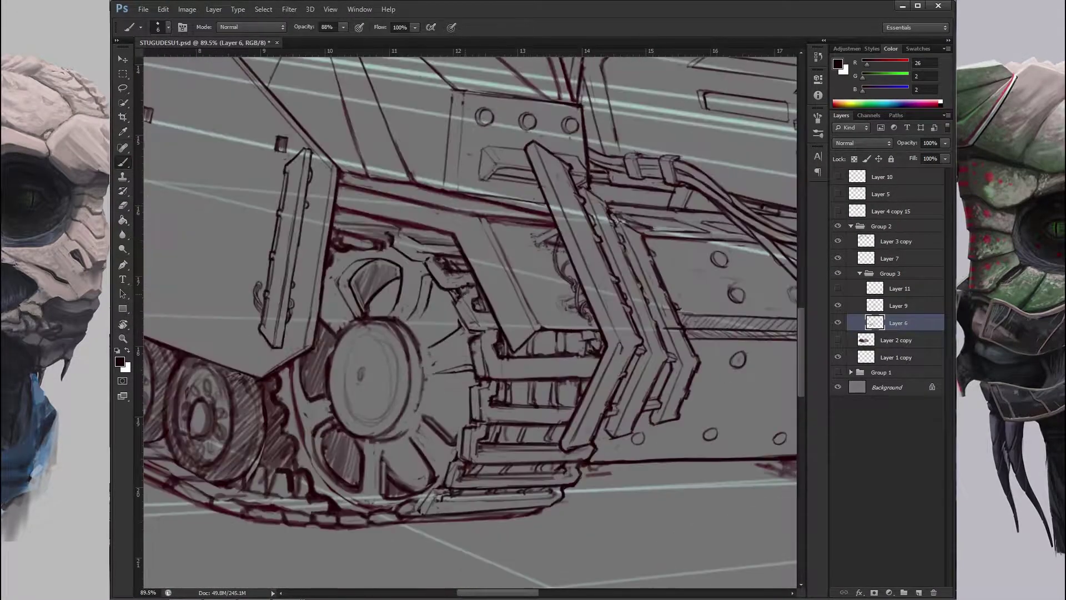
pyautogui.moveTo(478, 359)
pyautogui.mouseDown()
pyautogui.moveTo(517, 374)
pyautogui.moveTo(526, 328)
pyautogui.moveTo(491, 289)
pyautogui.mouseUp()
pyautogui.press('e')
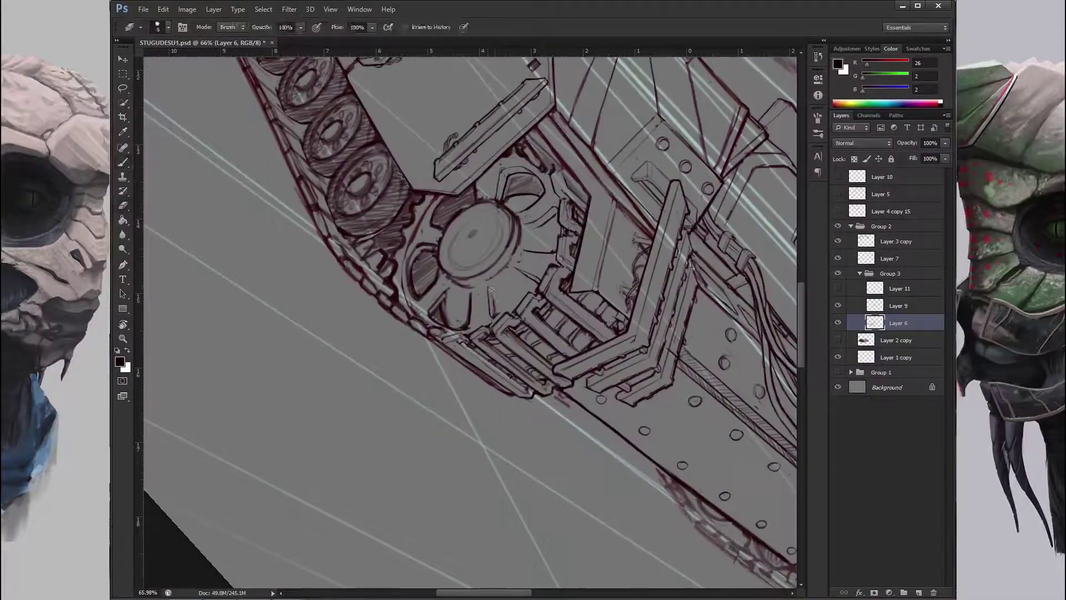
# Reinforce the sprocket's radial spoke lines and lower cutouts with cleaner strokes.
pyautogui.moveTo(519, 346)
pyautogui.mouseDown()
pyautogui.moveTo(421, 339)
pyautogui.moveTo(361, 308)
pyautogui.moveTo(399, 245)
pyautogui.moveTo(400, 325)
pyautogui.moveTo(426, 346)
pyautogui.mouseUp()
pyautogui.press('e')
pyautogui.press('b')
pyautogui.scroll(-3, 400, 244)
pyautogui.scroll(3, 415, 204)
pyautogui.scroll(1, 400, 324)
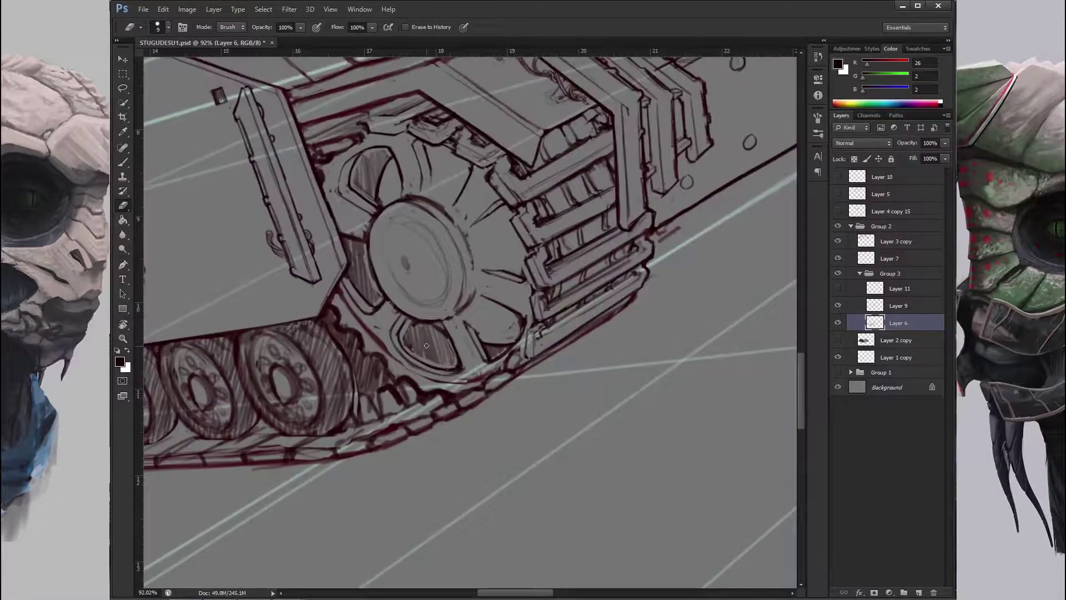
pyautogui.moveTo(526, 272)
pyautogui.mouseDown()
pyautogui.moveTo(467, 157)
pyautogui.moveTo(423, 210)
pyautogui.mouseUp()
pyautogui.press('b')
pyautogui.moveTo(398, 258)
pyautogui.mouseDown()
pyautogui.moveTo(356, 256)
pyautogui.moveTo(411, 244)
pyautogui.moveTo(445, 212)
pyautogui.moveTo(389, 289)
pyautogui.moveTo(431, 326)
pyautogui.mouseUp()
# Clean up the near front guard's bars and their overlap with the lower front plate.
pyautogui.press('e')
pyautogui.moveTo(486, 351)
pyautogui.mouseDown()
pyautogui.moveTo(487, 305)
pyautogui.moveTo(508, 273)
pyautogui.moveTo(473, 372)
pyautogui.moveTo(500, 311)
pyautogui.moveTo(515, 151)
pyautogui.moveTo(473, 466)
pyautogui.mouseUp()
pyautogui.moveTo(522, 433); pyautogui.dragTo(456, 298)
pyautogui.moveTo(427, 253)
pyautogui.mouseDown()
pyautogui.moveTo(486, 325)
pyautogui.moveTo(483, 348)
pyautogui.moveTo(627, 338)
pyautogui.mouseUp()
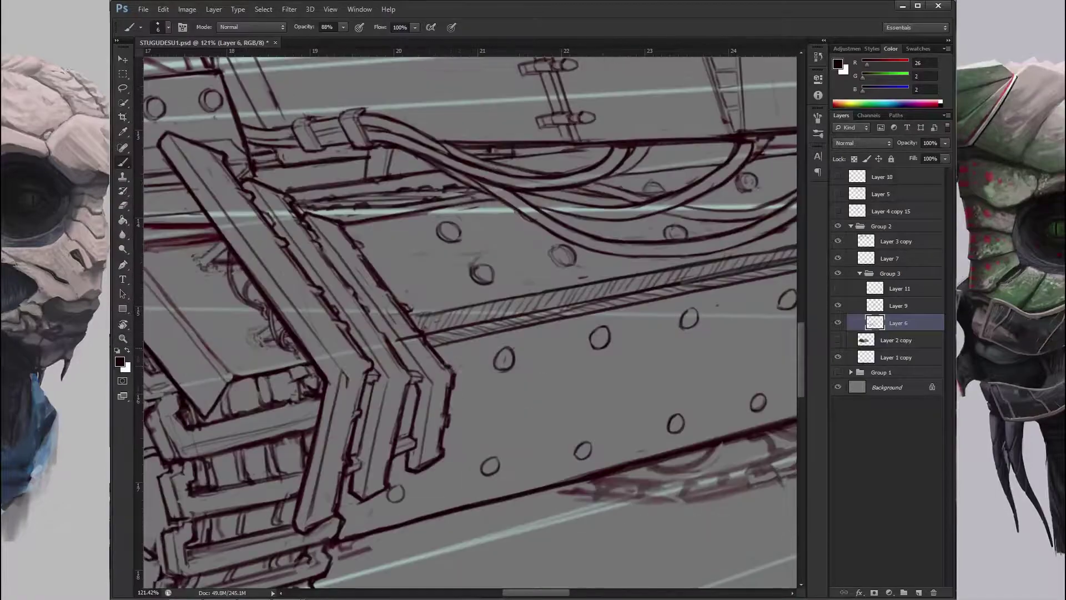
pyautogui.moveTo(450, 416)
pyautogui.mouseDown()
pyautogui.moveTo(422, 411)
pyautogui.moveTo(472, 411)
pyautogui.moveTo(598, 374)
pyautogui.moveTo(581, 212)
pyautogui.moveTo(454, 249)
pyautogui.mouseUp()
pyautogui.press('r')
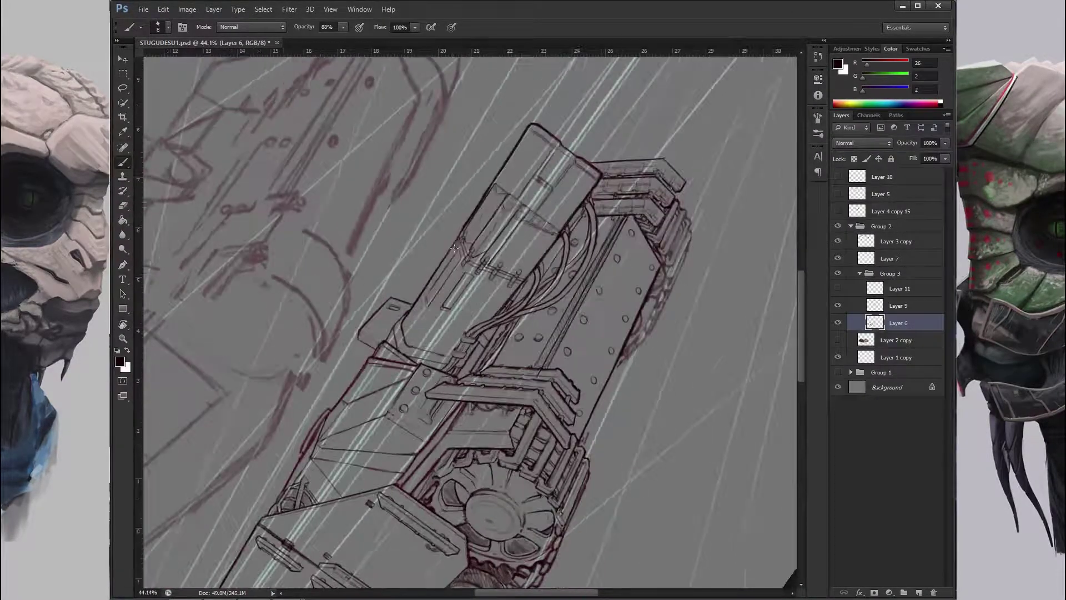
pyautogui.moveTo(484, 330)
pyautogui.mouseDown()
pyautogui.moveTo(477, 317)
pyautogui.moveTo(496, 284)
pyautogui.mouseUp()
pyautogui.moveTo(512, 359)
pyautogui.mouseDown()
pyautogui.moveTo(453, 289)
pyautogui.moveTo(611, 273)
pyautogui.mouseUp()
pyautogui.press('r')
pyautogui.scroll(5, 375, 394)
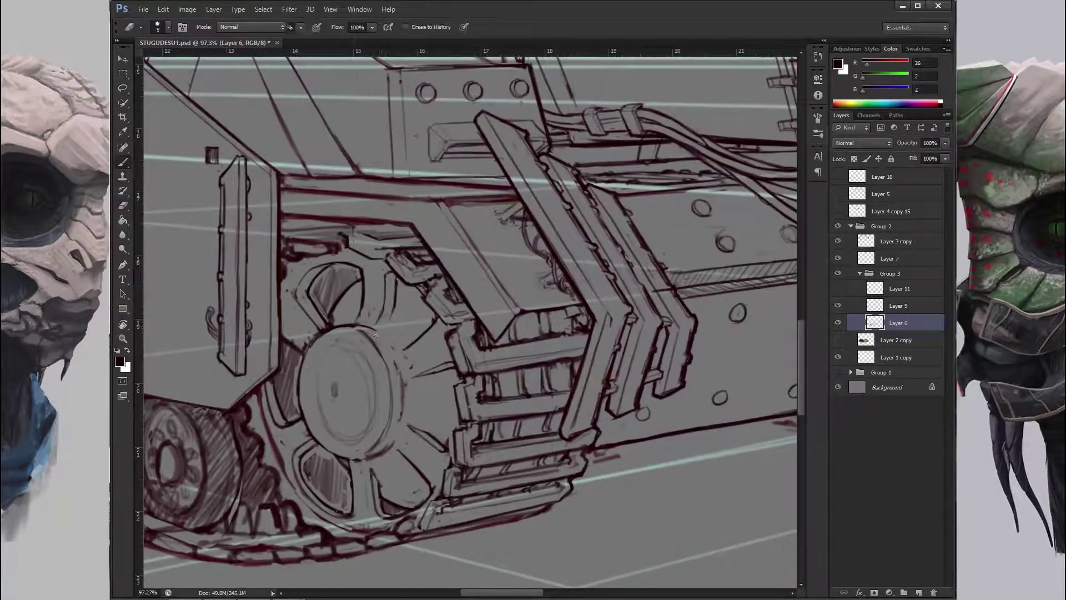
# Erase the rough construction lines inside the drive sprocket's hub.
pyautogui.moveTo(383, 363)
pyautogui.mouseDown()
pyautogui.moveTo(422, 310)
pyautogui.moveTo(394, 363)
pyautogui.moveTo(404, 336)
pyautogui.mouseUp()
pyautogui.press('z')
pyautogui.press('b')
pyautogui.moveTo(351, 414); pyautogui.dragTo(590, 228)
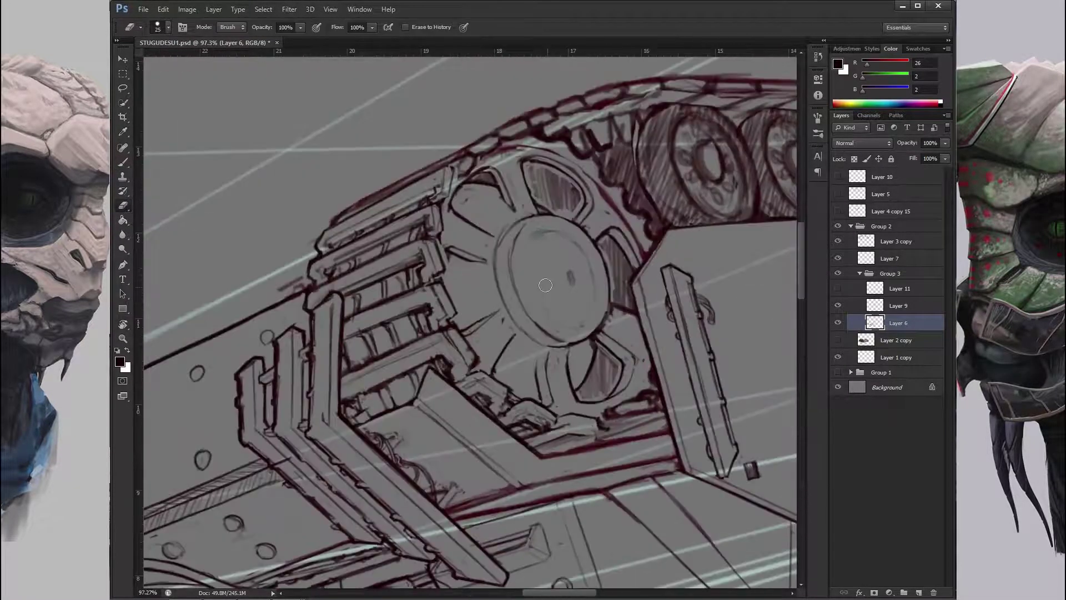
pyautogui.moveTo(657, 334)
pyautogui.mouseDown()
pyautogui.moveTo(555, 358)
pyautogui.moveTo(543, 302)
pyautogui.moveTo(446, 319)
pyautogui.moveTo(472, 294)
pyautogui.moveTo(500, 328)
pyautogui.moveTo(434, 348)
pyautogui.mouseUp()
pyautogui.scroll(-3, 555, 358)
# Redraw the sprocket hub with a smooth inner ring and a small centre hole at 40% brush flow.
pyautogui.press('e')
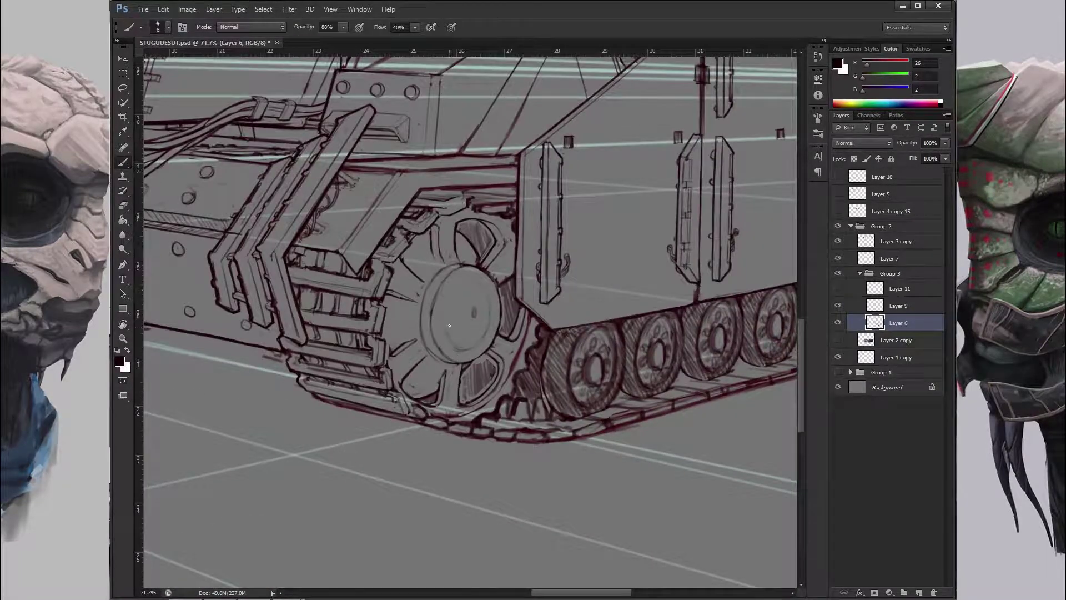
pyautogui.scroll(3, 451, 297)
pyautogui.press('r')
pyautogui.moveTo(451, 297)
pyautogui.mouseDown()
pyautogui.moveTo(413, 378)
pyautogui.moveTo(502, 397)
pyautogui.mouseUp()
pyautogui.scroll(-1, 503, 397)
pyautogui.press('b')
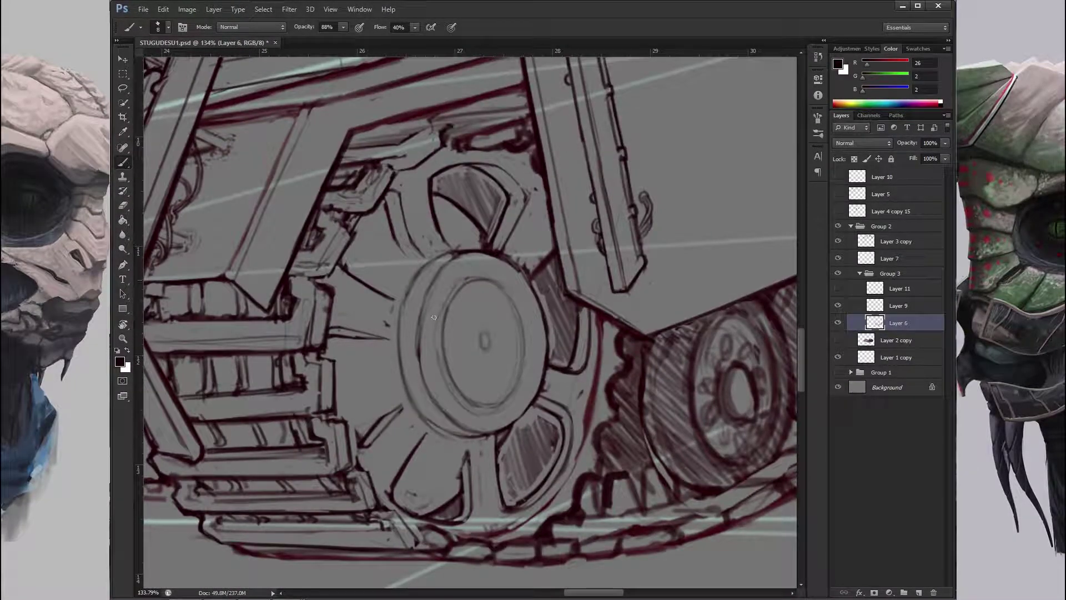
pyautogui.scroll(-5, 468, 279)
pyautogui.scroll(3, 381, 190)
# Refine the lines where the far front guards meet the gun housing and lower front plate.
pyautogui.moveTo(322, 260); pyautogui.dragTo(300, 330)
pyautogui.scroll(2, 333, 322)
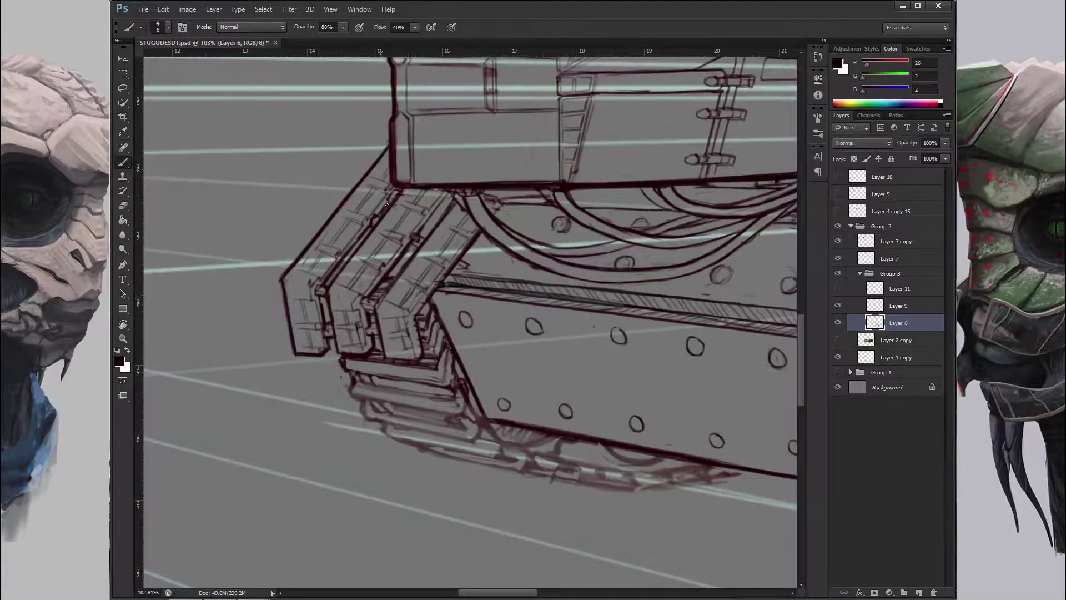
pyautogui.moveTo(449, 196); pyautogui.dragTo(417, 234)
pyautogui.moveTo(488, 225); pyautogui.dragTo(444, 283)
pyautogui.scroll(2, 440, 287)
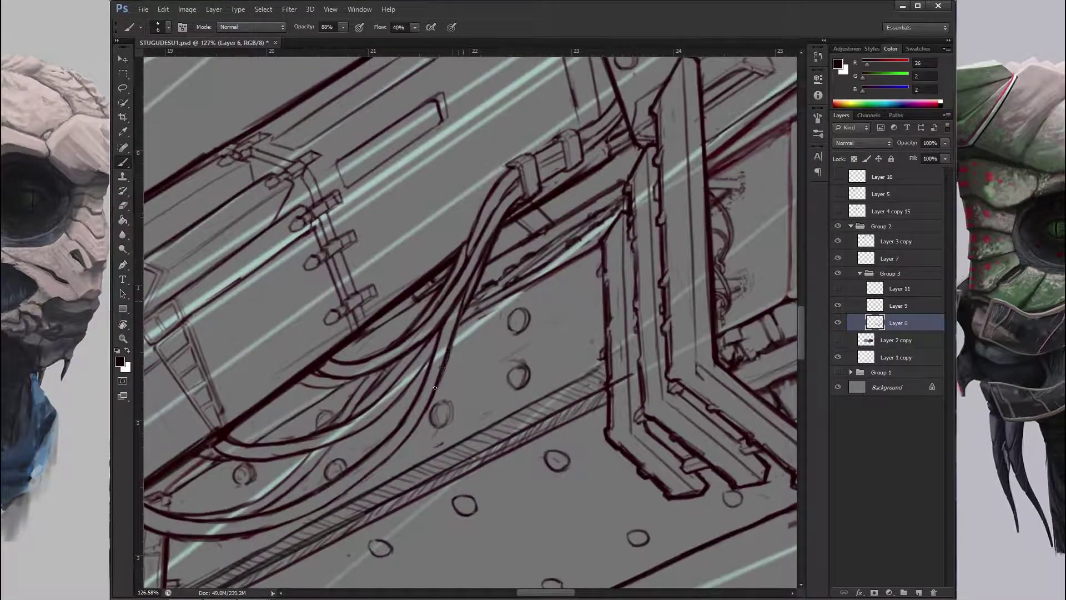
# Clean up the cables hanging beneath the gun housing with smooth dark curves.
pyautogui.moveTo(435, 387); pyautogui.dragTo(427, 314)
pyautogui.scroll(-2, 407, 382)
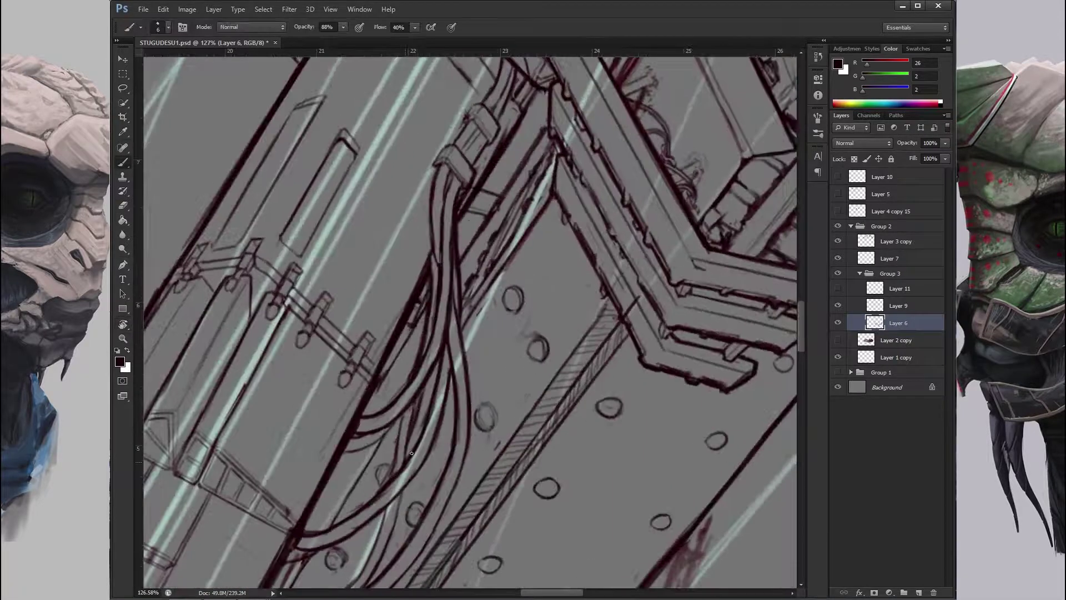
pyautogui.moveTo(397, 439)
pyautogui.mouseDown()
pyautogui.moveTo(372, 205)
pyautogui.moveTo(253, 220)
pyautogui.mouseUp()
pyautogui.press('e')
pyautogui.press('b')
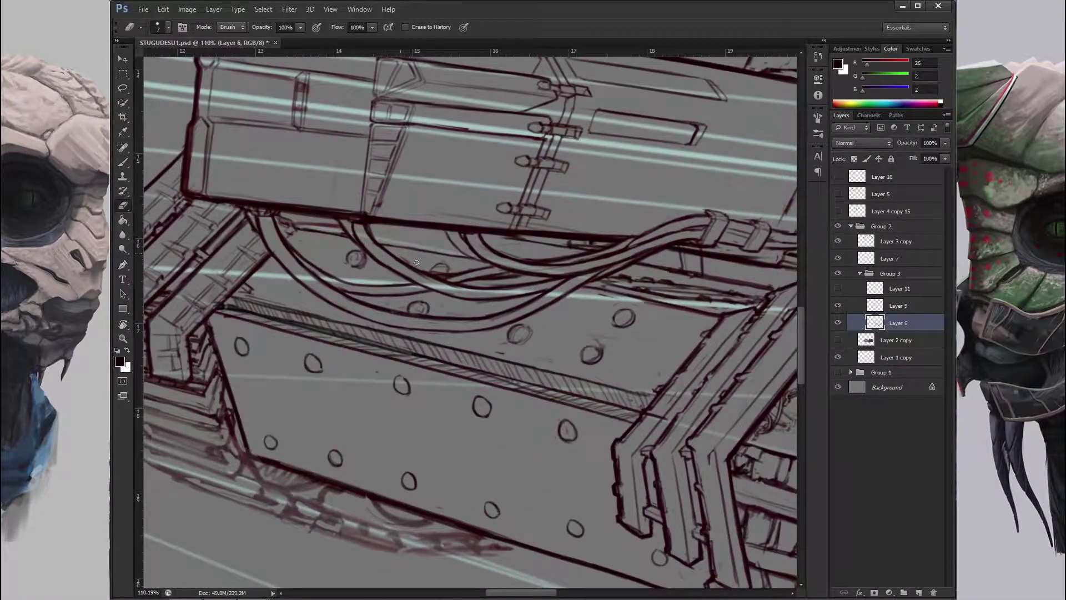
pyautogui.moveTo(353, 236); pyautogui.dragTo(424, 254)
pyautogui.press('e')
# Check which details Layer 9 holds and make Layer 6 the active layer again.
pyautogui.scroll(-5, 428, 268)
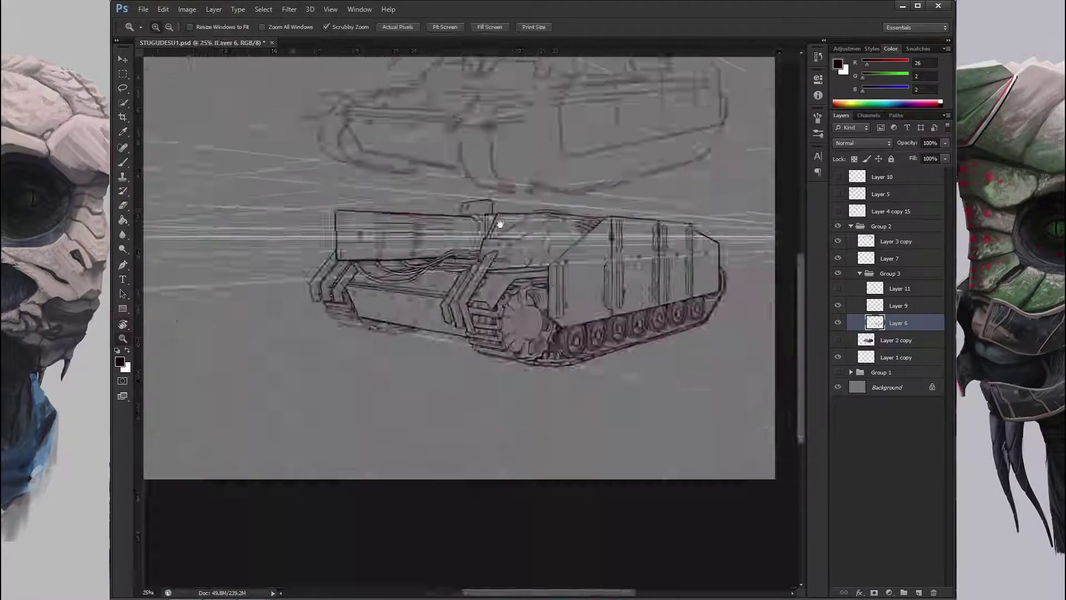
pyautogui.scroll(3, 460, 298)
pyautogui.keyDown('ctrl'); pyautogui.click(402, 300); pyautogui.keyUp('ctrl')
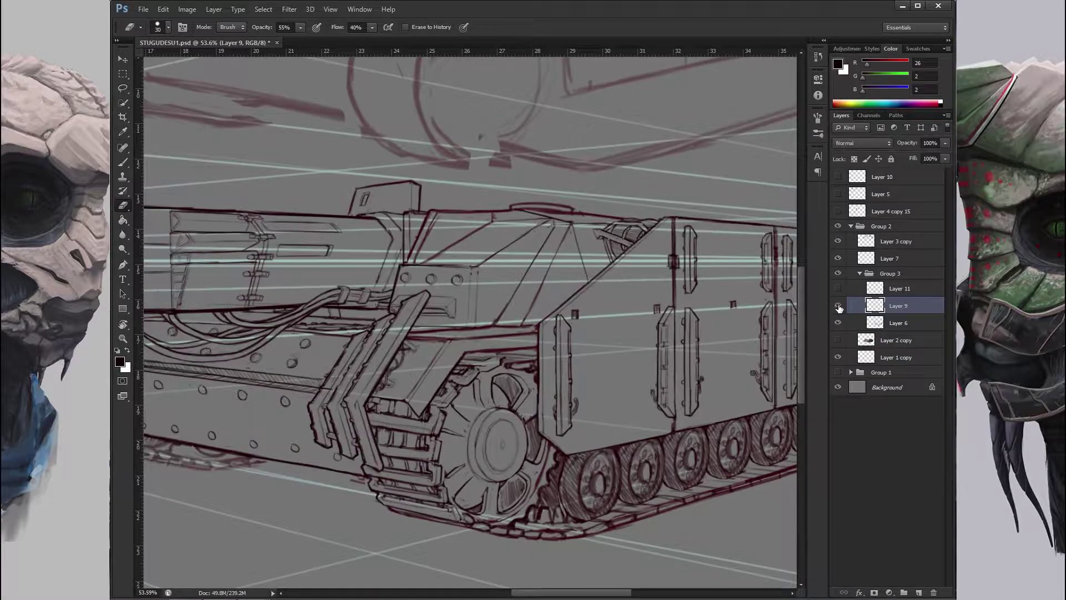
pyautogui.click(889, 323)
pyautogui.scroll(-4, 500, 277)
pyautogui.scroll(2, 534, 262)
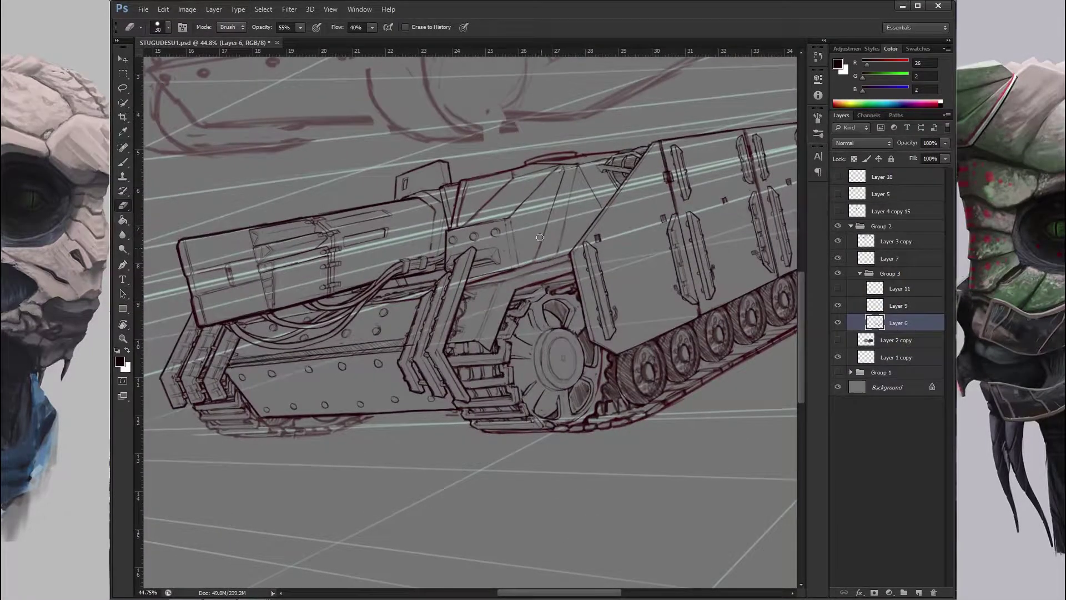
# Lighten the hatched strip across the front plate on Layer 6 with the eraser at 55% opacity.
pyautogui.scroll(-4, 535, 248)
pyautogui.scroll(5, 526, 168)
pyautogui.moveTo(633, 154); pyautogui.dragTo(634, 275)
pyautogui.moveTo(706, 253); pyautogui.dragTo(709, 197)
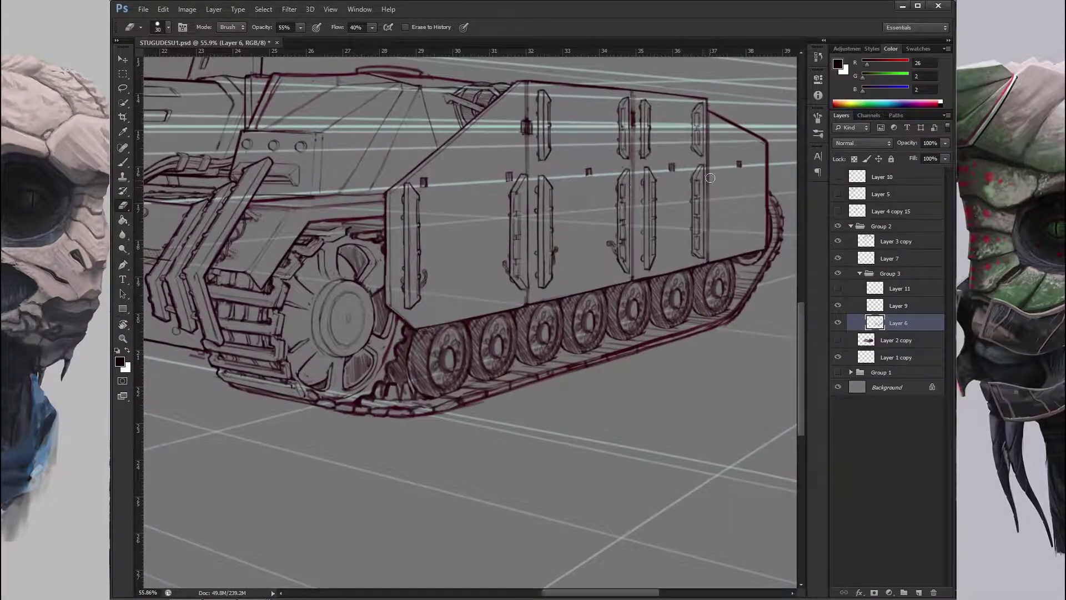
pyautogui.scroll(-3, 708, 118)
pyautogui.scroll(2, 527, 334)
pyautogui.moveTo(358, 324); pyautogui.dragTo(519, 350)
pyautogui.scroll(3, 533, 342)
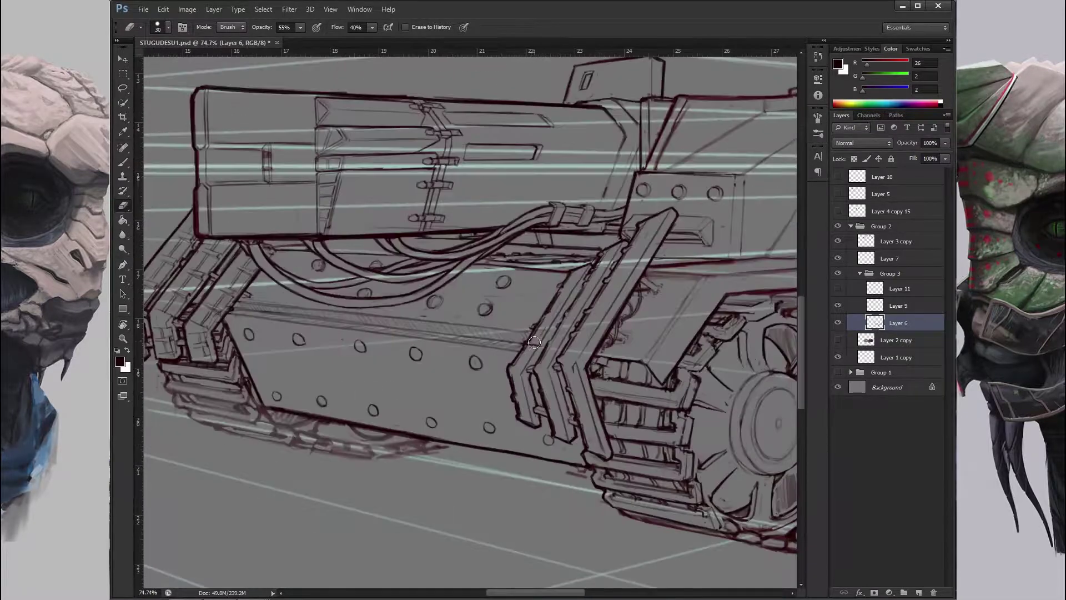
pyautogui.scroll(-5, 593, 409)
# Soften the heavy detail lines on Layer 9 and Layer 6 with the eraser at 55% opacity.
pyautogui.press('z')
pyautogui.hotkey('alt', ']')
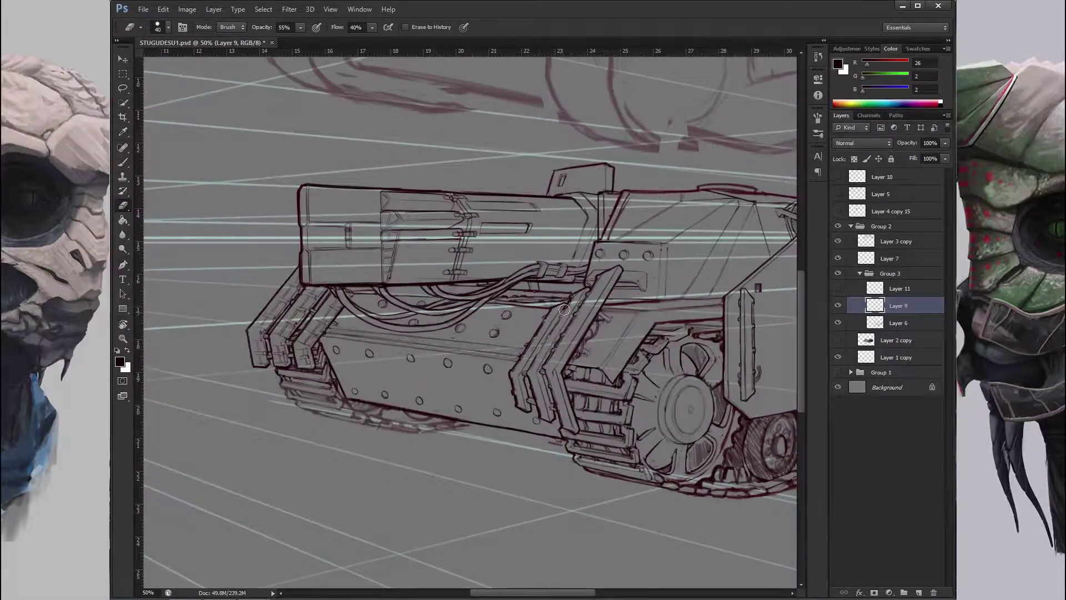
pyautogui.scroll(3, 502, 328)
pyautogui.press('e')
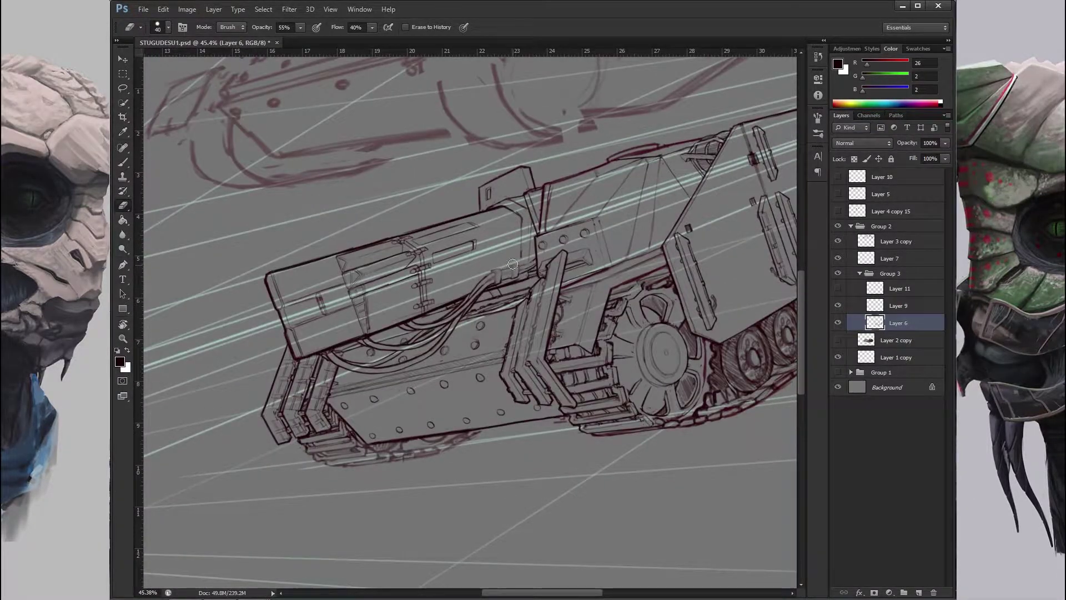
pyautogui.press('z')
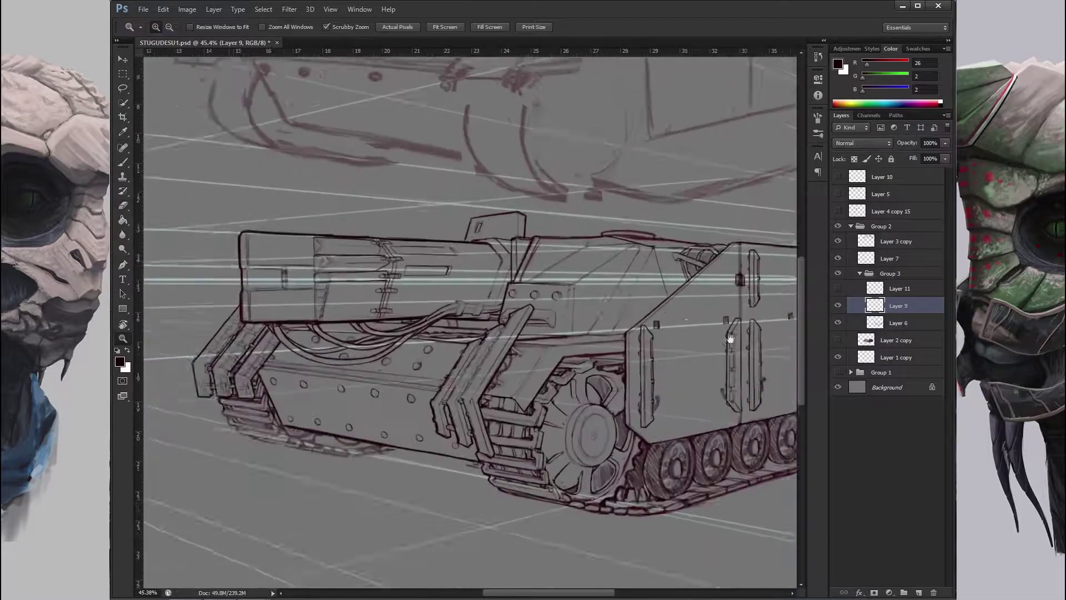
pyautogui.scroll(2, 566, 290)
pyautogui.hotkey('alt', '[')
pyautogui.press('e')
# Replace the rough red front edge of the upper hull behind the gun housing with one clean dark line.
pyautogui.scroll(1, 424, 254)
pyautogui.press('b')
pyautogui.moveTo(413, 243)
pyautogui.mouseDown()
pyautogui.moveTo(373, 332)
pyautogui.moveTo(378, 290)
pyautogui.moveTo(400, 311)
pyautogui.moveTo(418, 277)
pyautogui.moveTo(425, 286)
pyautogui.mouseUp()
pyautogui.scroll(2, 417, 277)
pyautogui.scroll(-2, 425, 286)
pyautogui.scroll(2, 428, 284)
pyautogui.press('e')
pyautogui.moveTo(429, 285)
pyautogui.mouseDown()
pyautogui.moveTo(438, 355)
pyautogui.moveTo(470, 257)
pyautogui.moveTo(545, 292)
pyautogui.moveTo(555, 333)
pyautogui.moveTo(578, 318)
pyautogui.moveTo(499, 294)
pyautogui.moveTo(561, 280)
pyautogui.moveTo(534, 280)
pyautogui.moveTo(642, 306)
pyautogui.mouseUp()
pyautogui.press('b')
pyautogui.scroll(2, 578, 318)
pyautogui.press('e')
pyautogui.press('z')
pyautogui.press('r')
pyautogui.scroll(-3, 642, 306)
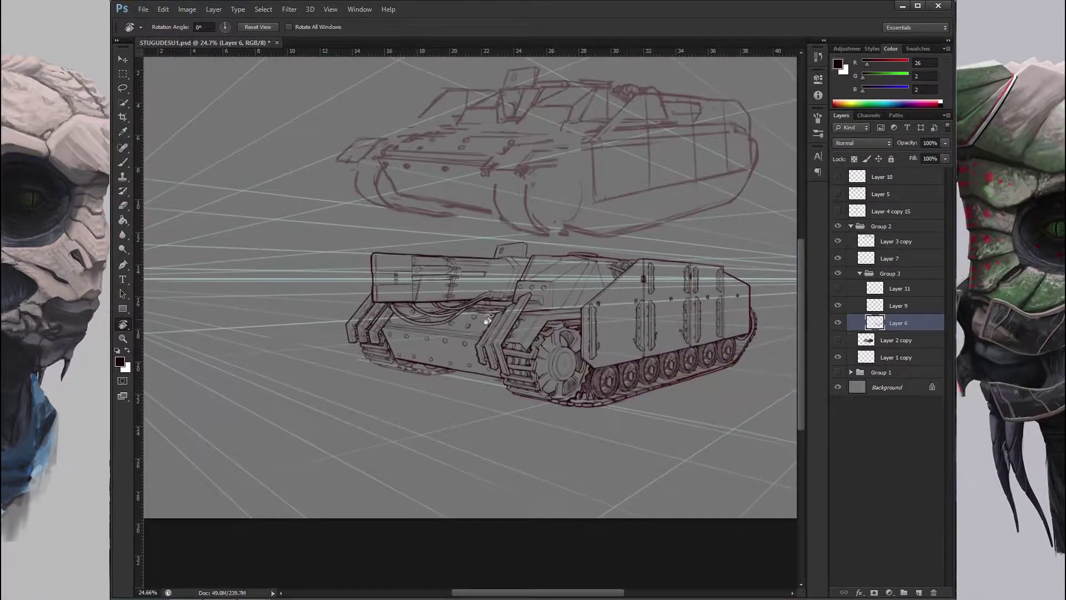
# Redraw the edges of the faint hatched strip across the front plate with fine lines at 100% brush opacity.
pyautogui.press('z')
pyautogui.scroll(1, 488, 319)
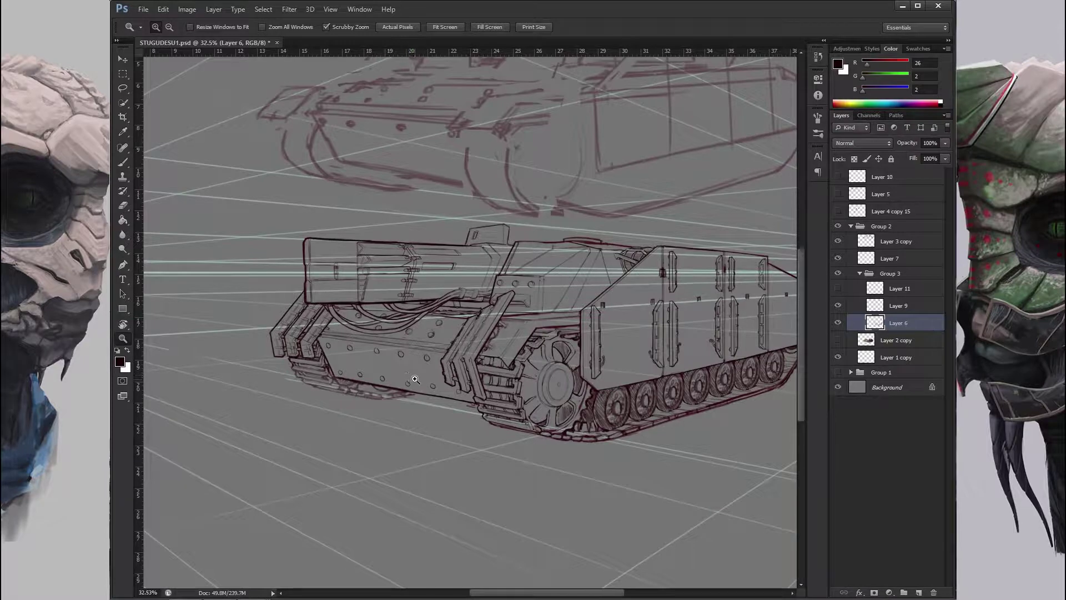
pyautogui.scroll(3, 413, 387)
pyautogui.press('r')
pyautogui.moveTo(412, 387)
pyautogui.mouseDown()
pyautogui.moveTo(422, 361)
pyautogui.moveTo(381, 401)
pyautogui.mouseUp()
pyautogui.press('b')
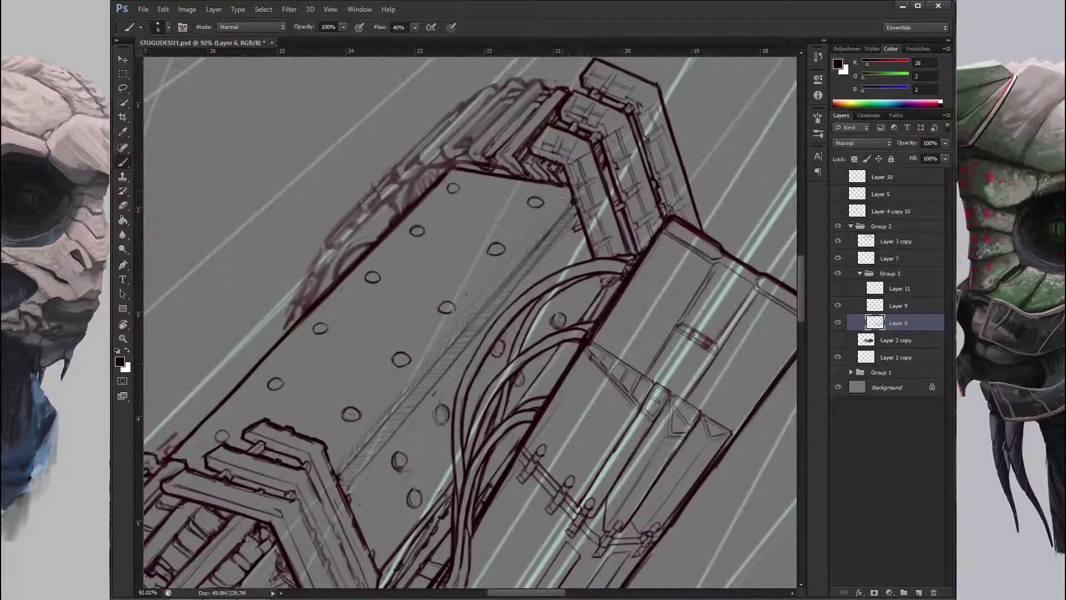
pyautogui.press('r')
pyautogui.moveTo(591, 192); pyautogui.dragTo(431, 372)
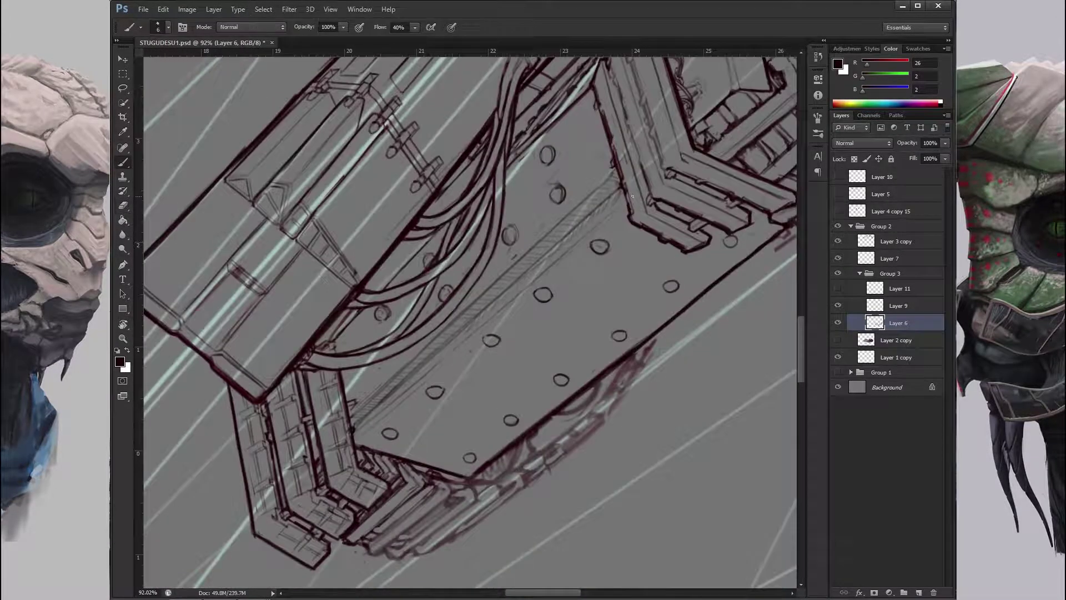
pyautogui.press('r')
pyautogui.moveTo(359, 428); pyautogui.dragTo(229, 331)
# Erase excess hatching and stray marks along the front plate's strip.
pyautogui.scroll(-3, 420, 322)
pyautogui.scroll(3, 487, 353)
pyautogui.press('r')
pyautogui.moveTo(487, 226)
pyautogui.mouseDown()
pyautogui.moveTo(493, 167)
pyautogui.moveTo(524, 111)
pyautogui.moveTo(534, 144)
pyautogui.mouseUp()
pyautogui.press('e')
pyautogui.press('r')
pyautogui.press('Escape')
pyautogui.press('z')
pyautogui.scroll(-5, 603, 378)
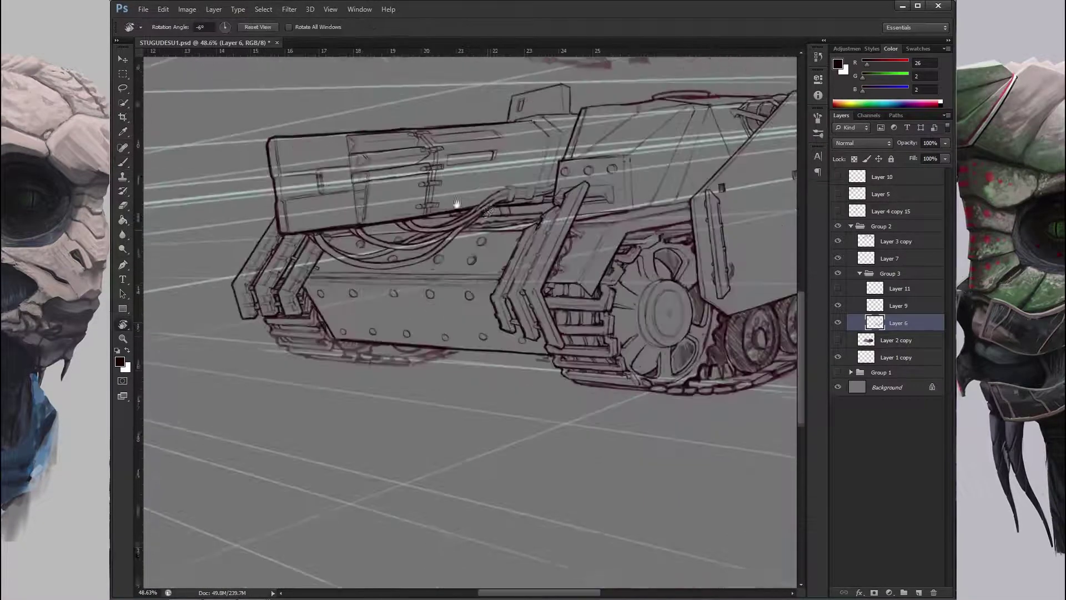
# Examine the whole tank drawing and the linework on the gun housing.
pyautogui.scroll(-5, 600, 356)
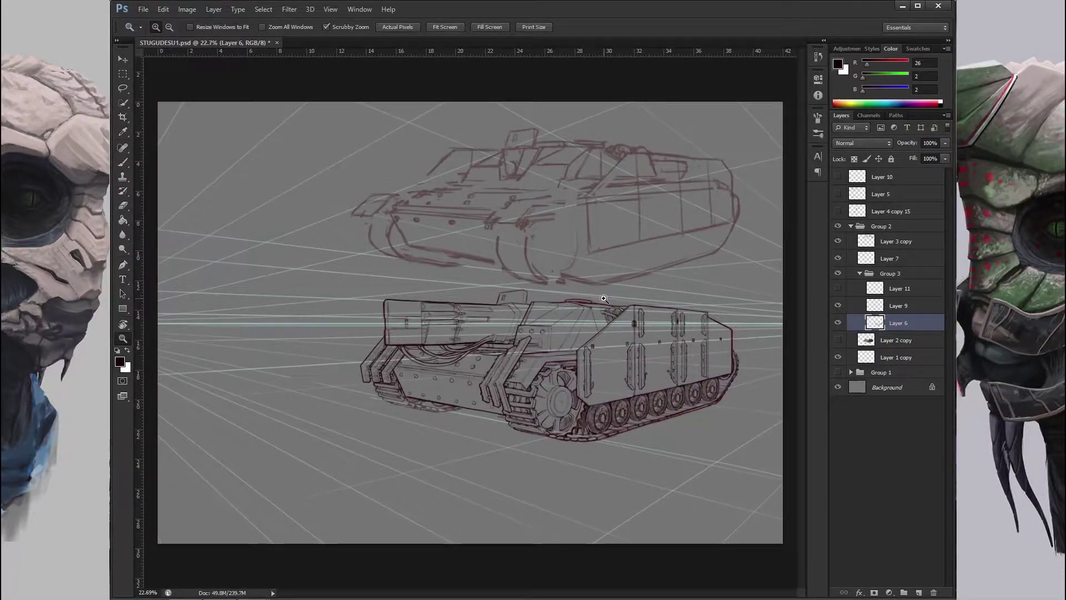
pyautogui.scroll(10, 478, 361)
pyautogui.press('b')
pyautogui.scroll(-10, 487, 286)
pyautogui.press('z')
pyautogui.moveTo(535, 329); pyautogui.dragTo(513, 356)
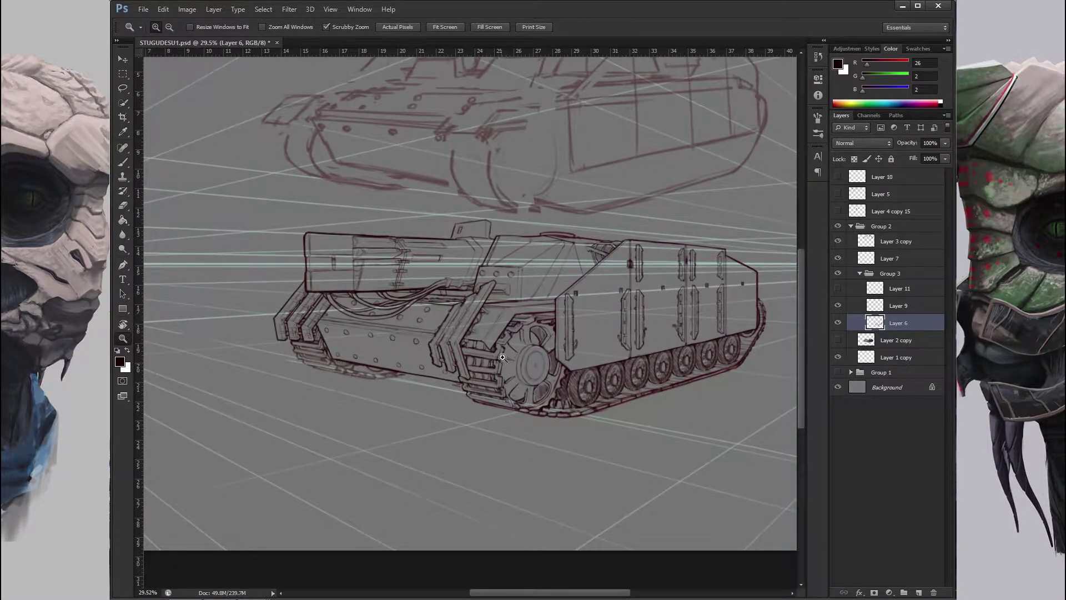
pyautogui.scroll(2, 503, 357)
pyautogui.press('r')
pyautogui.moveTo(502, 357); pyautogui.dragTo(466, 288)
pyautogui.scroll(4, 522, 242)
pyautogui.press('b')
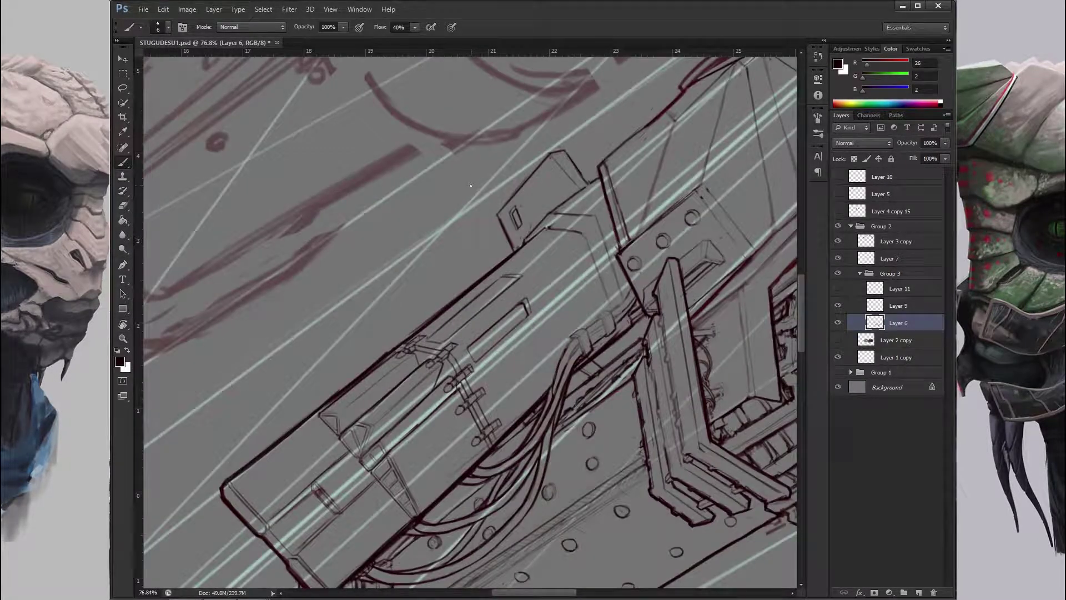
pyautogui.scroll(-2, 416, 348)
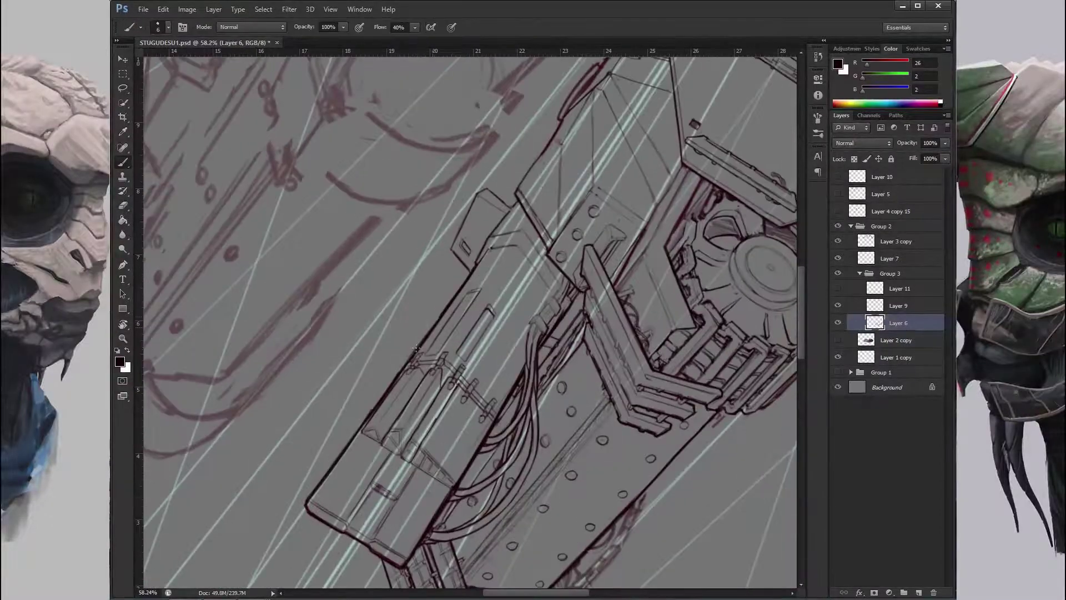
# Add a new layer in Group 3, hide the Layer 3 copy sketch and show Layer 10.
pyautogui.press('r')
pyautogui.moveTo(415, 351); pyautogui.dragTo(562, 312)
pyautogui.scroll(-4, 527, 322)
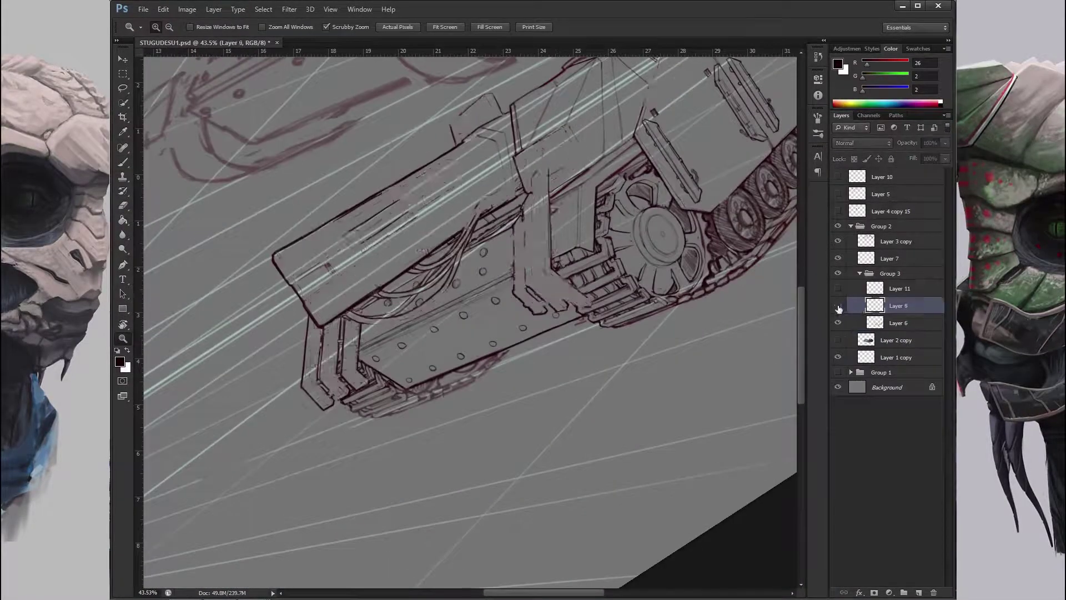
pyautogui.hotkey('ctrl', 'shift', 'alt', 'n')
pyautogui.scroll(2, 531, 341)
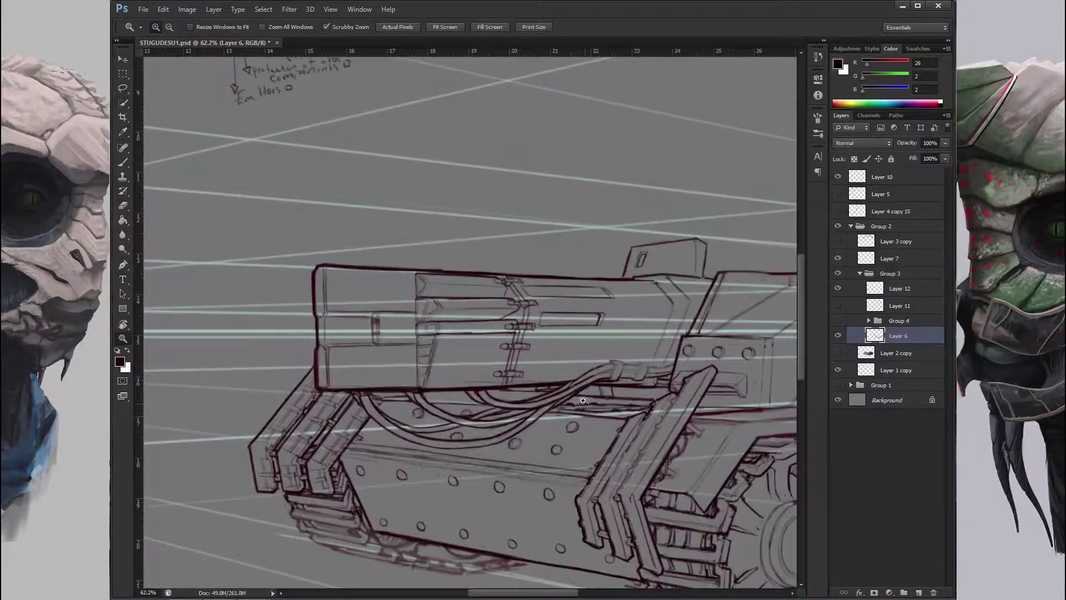
# Draw bevelled facets and a slotted lower strip along the front edge of the gun housing's raised collar.
pyautogui.moveTo(550, 311)
pyautogui.mouseDown()
pyautogui.moveTo(622, 312)
pyautogui.moveTo(582, 312)
pyautogui.moveTo(556, 333)
pyautogui.moveTo(438, 341)
pyautogui.mouseUp()
pyautogui.press('b')
pyautogui.press('e')
pyautogui.moveTo(472, 289); pyautogui.dragTo(594, 185)
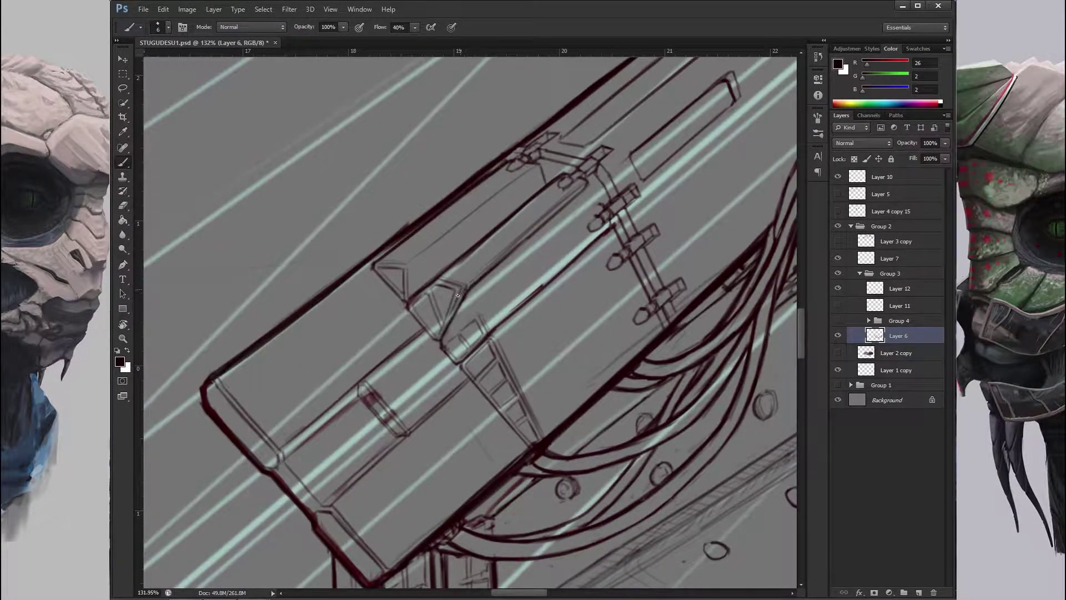
pyautogui.moveTo(465, 295)
pyautogui.mouseDown()
pyautogui.moveTo(477, 311)
pyautogui.moveTo(405, 272)
pyautogui.mouseUp()
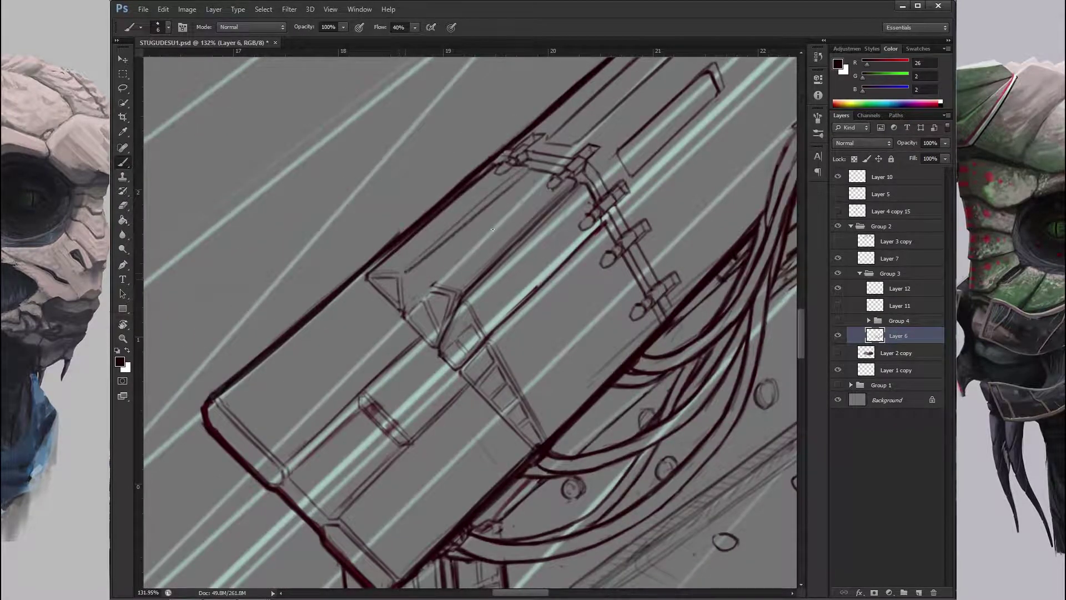
# Redraw the collar's front facets with cleaner double edges and erase the loose sketch lines around them.
pyautogui.scroll(2, 466, 227)
pyautogui.hotkey('alt', 'Tab')
pyautogui.hotkey('alt', 'Tab')
pyautogui.moveTo(422, 341); pyautogui.dragTo(437, 244)
pyautogui.press('e')
pyautogui.press('z')
pyautogui.moveTo(479, 303)
pyautogui.mouseDown()
pyautogui.moveTo(501, 271)
pyautogui.moveTo(638, 261)
pyautogui.moveTo(623, 285)
pyautogui.moveTo(529, 244)
pyautogui.mouseUp()
pyautogui.press('r')
pyautogui.press('z')
pyautogui.press('b')
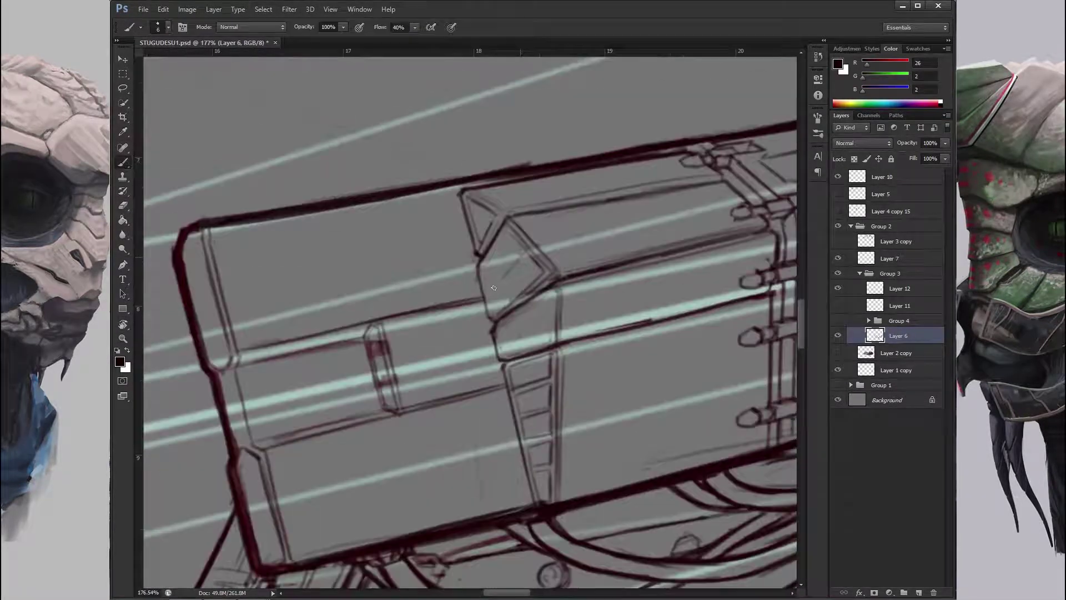
# Draw inset panels with dividing bars inside the collar's upper and middle front facets.
pyautogui.press('e')
pyautogui.moveTo(579, 299)
pyautogui.mouseDown()
pyautogui.moveTo(506, 336)
pyautogui.moveTo(544, 294)
pyautogui.moveTo(540, 262)
pyautogui.moveTo(511, 288)
pyautogui.mouseUp()
pyautogui.press('b')
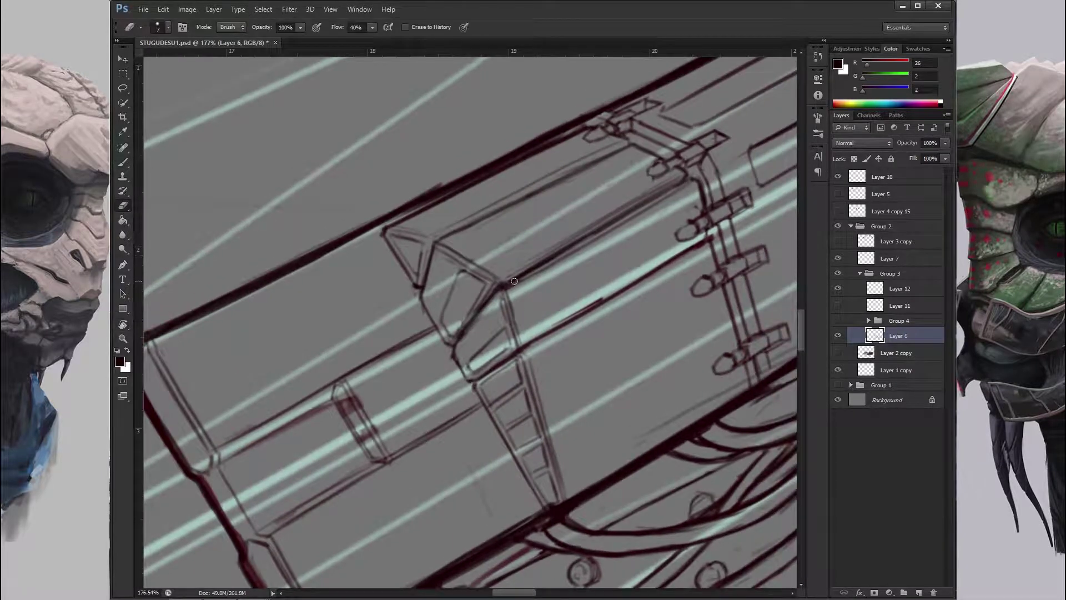
pyautogui.moveTo(589, 233)
pyautogui.mouseDown()
pyautogui.moveTo(500, 311)
pyautogui.moveTo(434, 291)
pyautogui.mouseUp()
pyautogui.press('b')
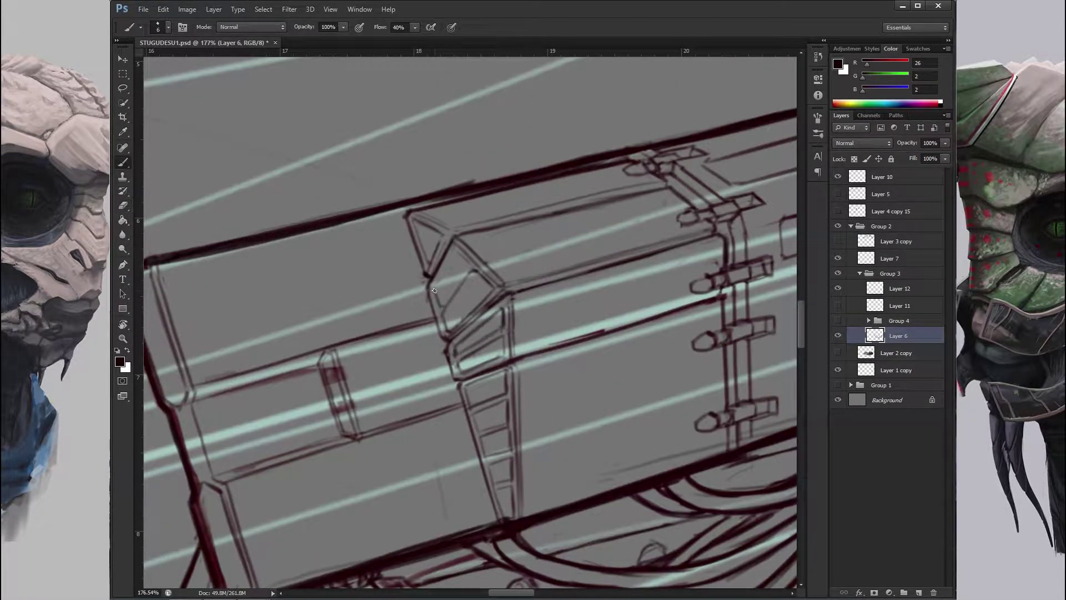
# Duplicate Layer 6 and hide the original, keeping the copy as the working layer.
pyautogui.scroll(-5, 442, 305)
pyautogui.press('r')
pyautogui.moveTo(551, 302)
pyautogui.mouseDown()
pyautogui.moveTo(560, 277)
pyautogui.moveTo(455, 244)
pyautogui.moveTo(616, 125)
pyautogui.mouseUp()
pyautogui.scroll(3, 560, 278)
pyautogui.scroll(4, 561, 277)
pyautogui.hotkey('ctrl', 'j')
# Add rows of small rivets along the collar's top and upper side panels and double the seam beneath them.
pyautogui.press('b')
pyautogui.moveTo(543, 163)
pyautogui.mouseDown()
pyautogui.moveTo(425, 248)
pyautogui.moveTo(377, 261)
pyautogui.moveTo(333, 344)
pyautogui.moveTo(571, 424)
pyautogui.moveTo(486, 303)
pyautogui.moveTo(543, 174)
pyautogui.moveTo(450, 332)
pyautogui.moveTo(496, 259)
pyautogui.mouseUp()
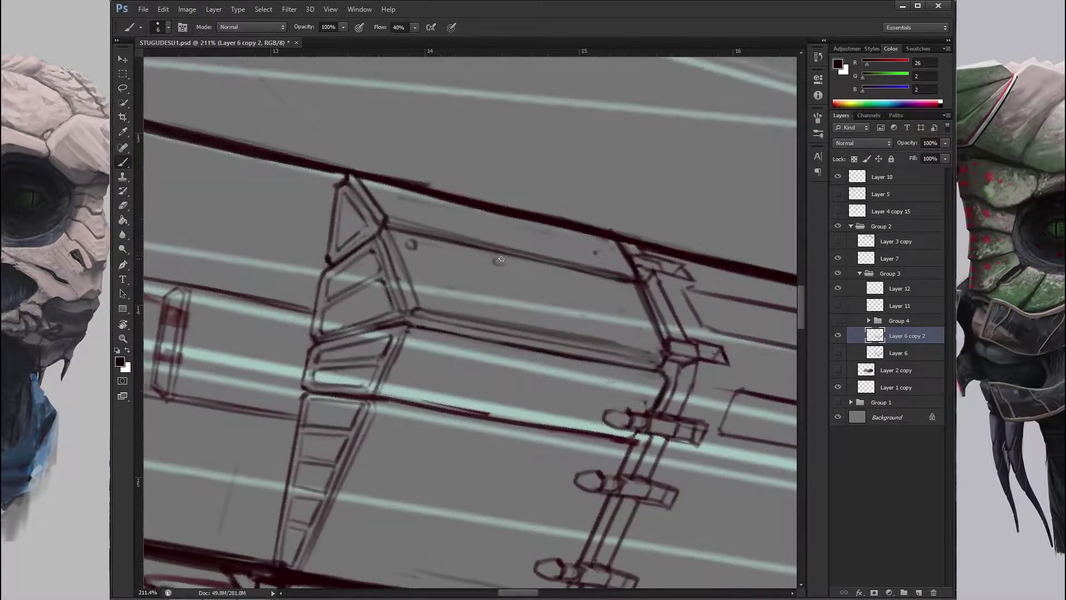
pyautogui.moveTo(589, 256)
pyautogui.mouseDown()
pyautogui.moveTo(522, 166)
pyautogui.moveTo(544, 209)
pyautogui.moveTo(545, 283)
pyautogui.moveTo(326, 342)
pyautogui.mouseUp()
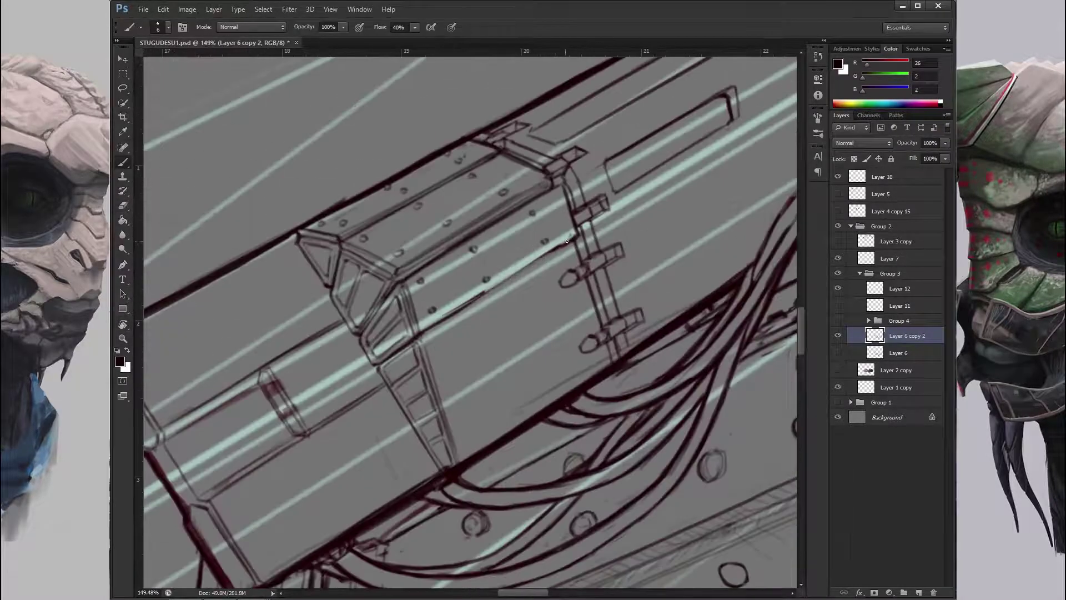
pyautogui.press('r')
pyautogui.moveTo(492, 233)
pyautogui.mouseDown()
pyautogui.moveTo(416, 291)
pyautogui.moveTo(409, 322)
pyautogui.mouseUp()
pyautogui.press('e')
pyautogui.press('b')
pyautogui.moveTo(533, 176)
pyautogui.mouseDown()
pyautogui.moveTo(503, 376)
pyautogui.moveTo(556, 300)
pyautogui.moveTo(498, 221)
pyautogui.moveTo(517, 211)
pyautogui.moveTo(421, 292)
pyautogui.mouseUp()
pyautogui.press('z')
pyautogui.press('e')
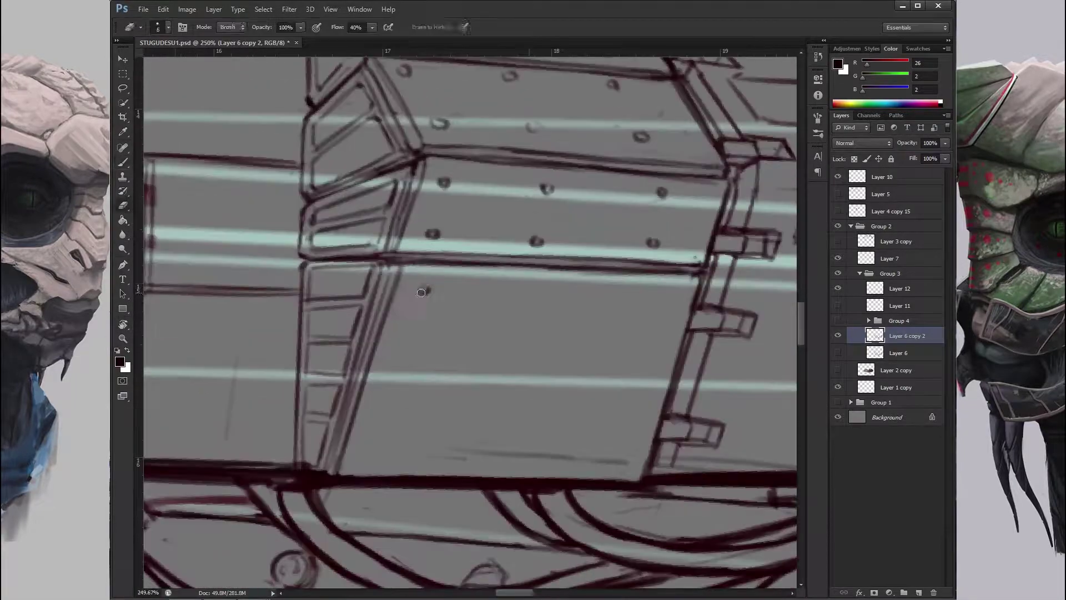
# Add rivets to the collar's lower side panel and to the two raised plates behind the collar.
pyautogui.moveTo(369, 449)
pyautogui.mouseDown()
pyautogui.moveTo(422, 388)
pyautogui.moveTo(469, 297)
pyautogui.moveTo(444, 316)
pyautogui.moveTo(437, 310)
pyautogui.moveTo(500, 333)
pyautogui.moveTo(614, 352)
pyautogui.moveTo(458, 320)
pyautogui.moveTo(500, 261)
pyautogui.moveTo(556, 217)
pyautogui.mouseUp()
pyautogui.press('e')
pyautogui.press('b')
pyautogui.moveTo(618, 174)
pyautogui.mouseDown()
pyautogui.moveTo(712, 284)
pyautogui.moveTo(638, 333)
pyautogui.moveTo(515, 275)
pyautogui.moveTo(555, 261)
pyautogui.mouseUp()
pyautogui.press('z')
pyautogui.press('e')
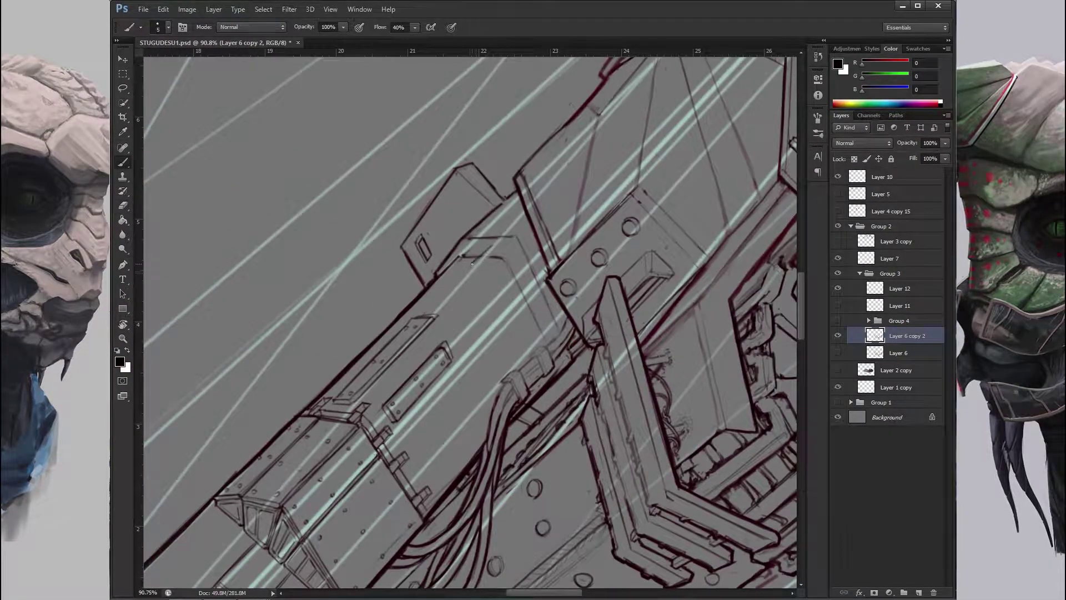
# Draw a cluster of narrow vent slots on top of the gun housing beside the raised box.
pyautogui.moveTo(472, 264)
pyautogui.mouseDown()
pyautogui.moveTo(510, 264)
pyautogui.moveTo(477, 302)
pyautogui.moveTo(405, 299)
pyautogui.moveTo(461, 285)
pyautogui.mouseUp()
pyautogui.press('e')
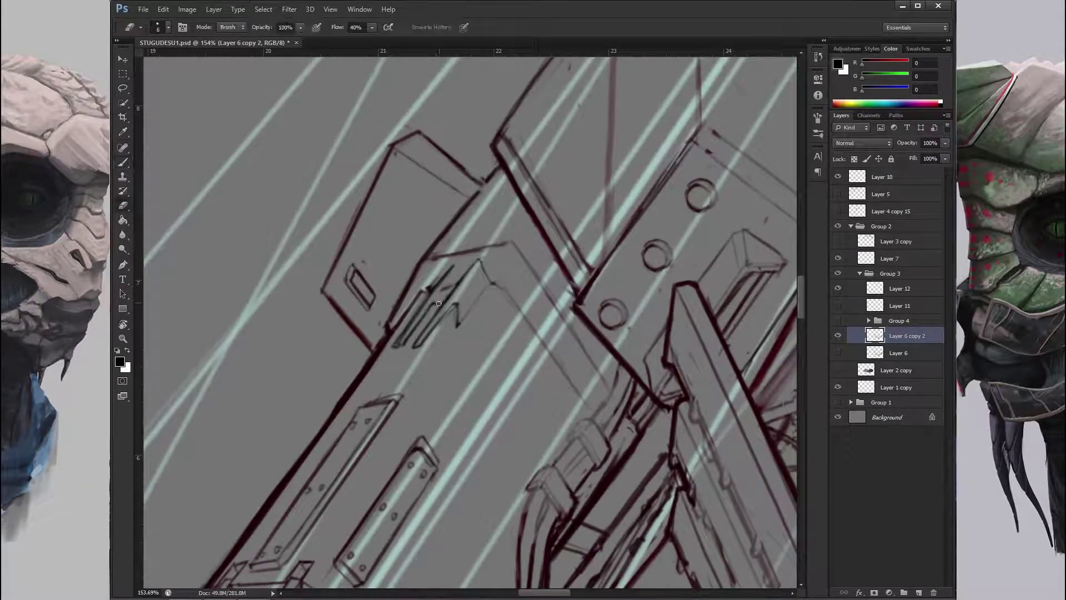
pyautogui.moveTo(467, 274); pyautogui.dragTo(507, 266)
pyautogui.press('b')
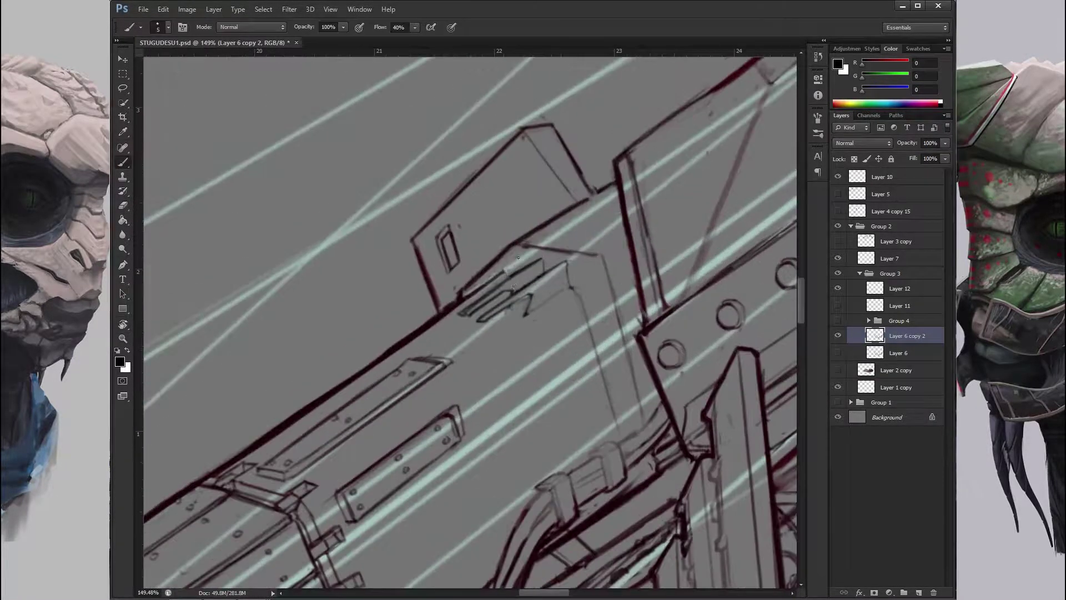
pyautogui.press('b')
pyautogui.moveTo(486, 283)
pyautogui.mouseDown()
pyautogui.moveTo(447, 297)
pyautogui.moveTo(150, 286)
pyautogui.moveTo(547, 267)
pyautogui.moveTo(496, 351)
pyautogui.mouseUp()
# Sample the dark red line colour and hatch the two bevelled edge strips at the front end of the gun housing.
pyautogui.press('z')
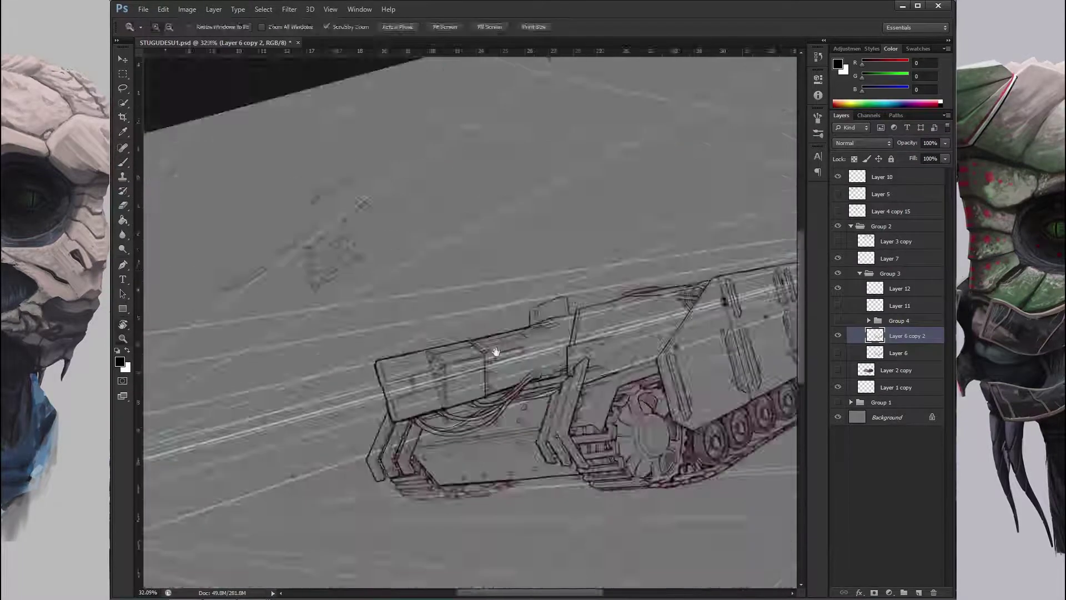
pyautogui.press('r')
pyautogui.press('Escape')
pyautogui.moveTo(448, 288); pyautogui.dragTo(535, 228)
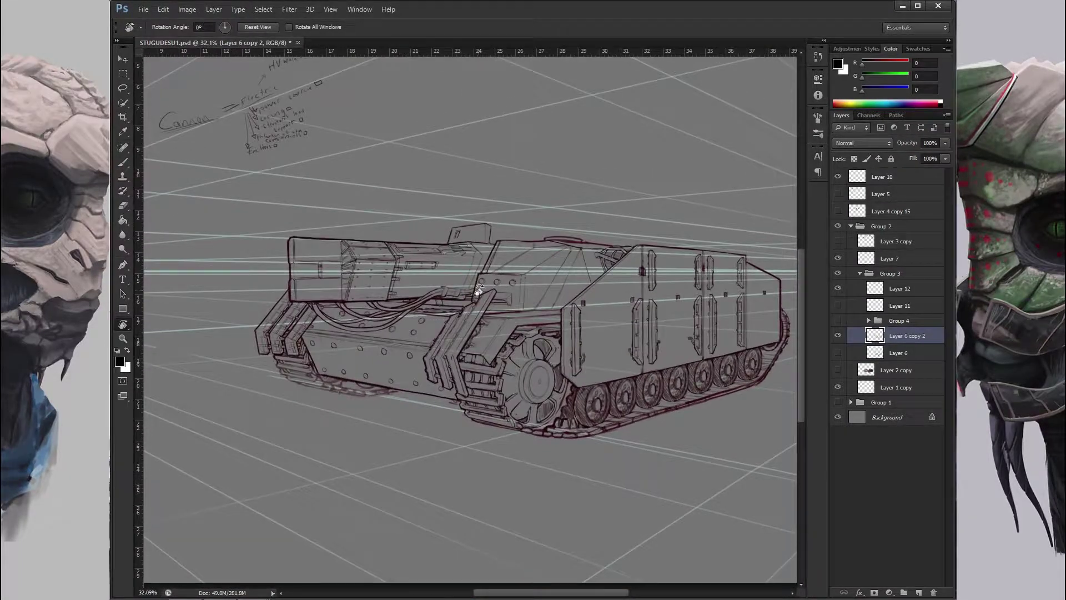
pyautogui.moveTo(479, 290); pyautogui.dragTo(477, 295)
pyautogui.scroll(5, 478, 295)
pyautogui.press('b')
pyautogui.scroll(3, 476, 297)
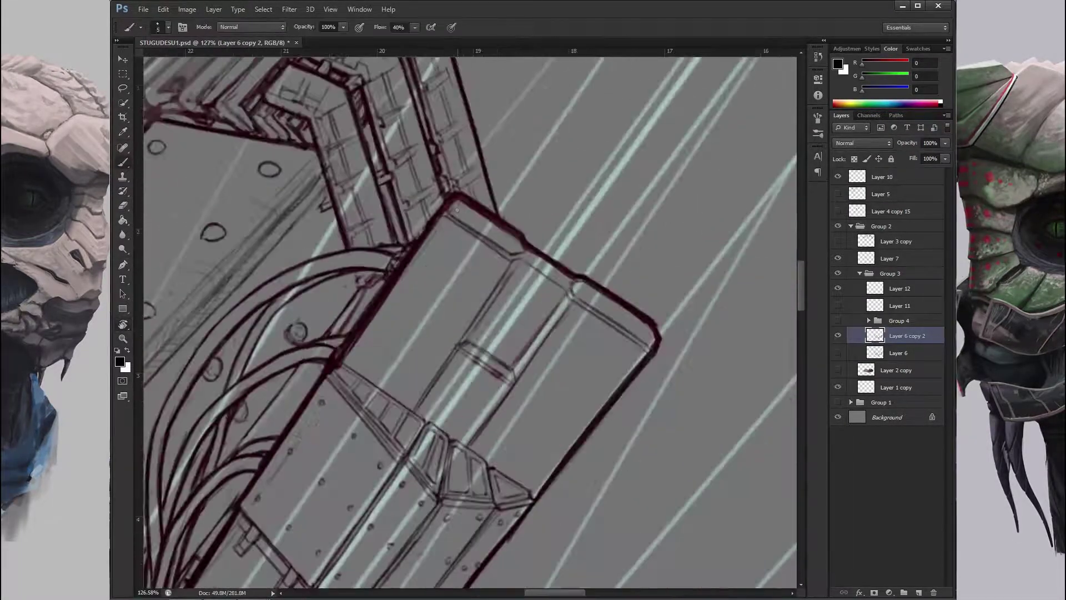
pyautogui.moveTo(456, 212)
pyautogui.mouseDown()
pyautogui.moveTo(598, 254)
pyautogui.moveTo(545, 271)
pyautogui.mouseUp()
pyautogui.keyDown('alt'); pyautogui.click(546, 272); pyautogui.keyUp('alt')
pyautogui.moveTo(512, 236)
pyautogui.mouseDown()
pyautogui.moveTo(422, 211)
pyautogui.moveTo(356, 310)
pyautogui.moveTo(311, 333)
pyautogui.moveTo(356, 261)
pyautogui.mouseUp()
pyautogui.moveTo(333, 200)
pyautogui.mouseDown()
pyautogui.moveTo(349, 229)
pyautogui.moveTo(422, 167)
pyautogui.moveTo(284, 367)
pyautogui.mouseUp()
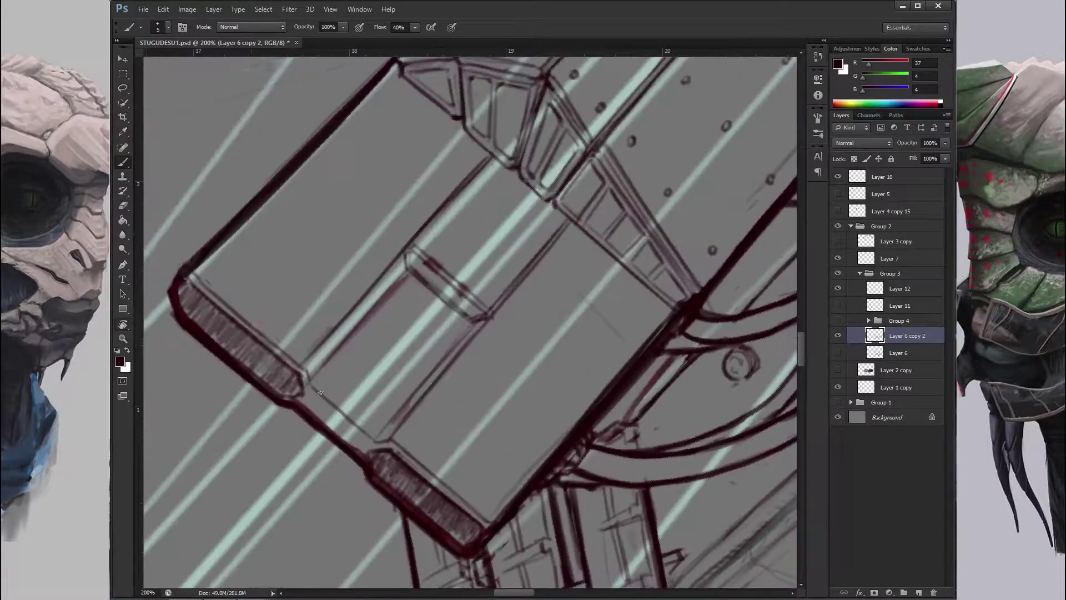
# Fill the inset panels and slots of the collar's front facets with dark red hatching.
pyautogui.moveTo(208, 307); pyautogui.dragTo(478, 156)
pyautogui.press('z')
pyautogui.moveTo(477, 155); pyautogui.dragTo(456, 156)
pyautogui.moveTo(579, 248)
pyautogui.mouseDown()
pyautogui.moveTo(544, 239)
pyautogui.moveTo(481, 260)
pyautogui.moveTo(533, 261)
pyautogui.mouseUp()
pyautogui.moveTo(355, 278)
pyautogui.mouseDown()
pyautogui.moveTo(388, 287)
pyautogui.moveTo(469, 243)
pyautogui.moveTo(451, 270)
pyautogui.moveTo(452, 289)
pyautogui.moveTo(475, 280)
pyautogui.moveTo(469, 301)
pyautogui.mouseUp()
pyautogui.press('z')
pyautogui.press('b')
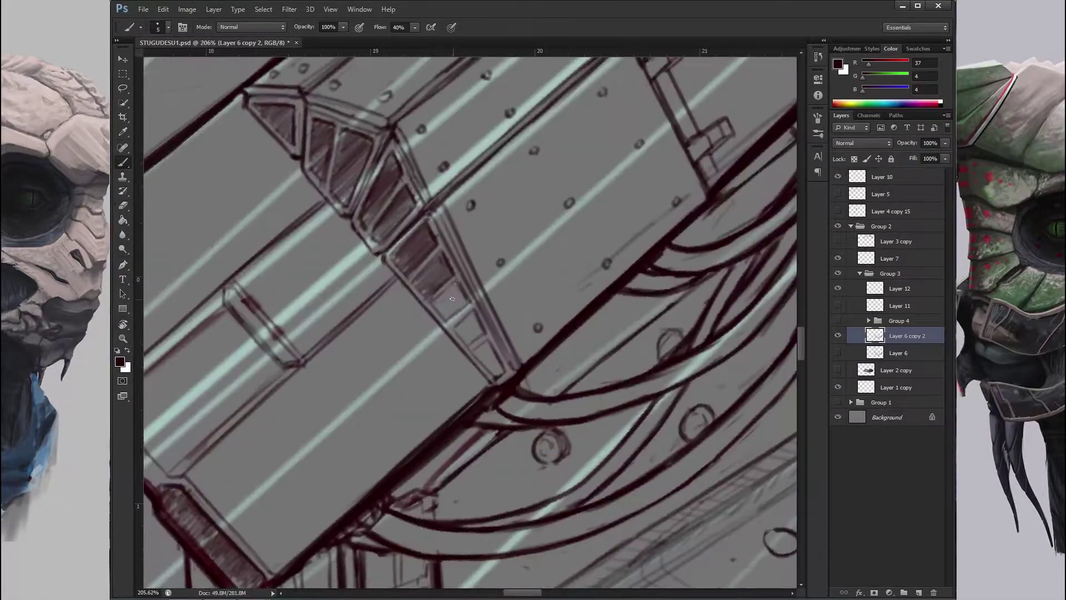
pyautogui.press('r')
pyautogui.moveTo(503, 364); pyautogui.dragTo(562, 227)
# Add a new layer above the line art and hatch the hanging cables with short cross strokes.
pyautogui.hotkey('ctrl', 'shift', 'alt', 'n')
pyautogui.press('Escape')
pyautogui.press('b')
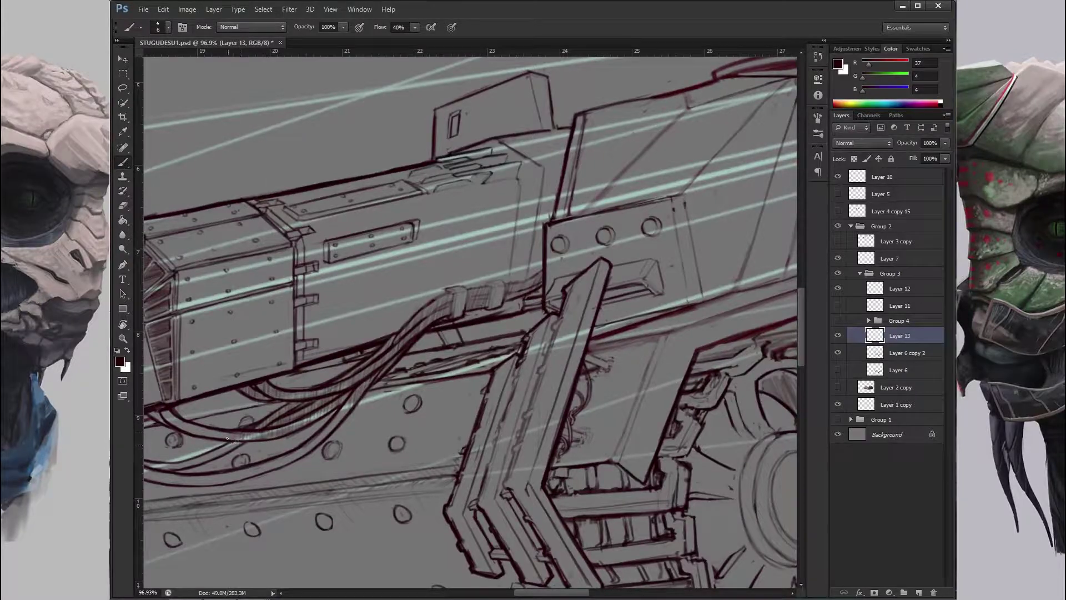
pyautogui.scroll(-2, 426, 379)
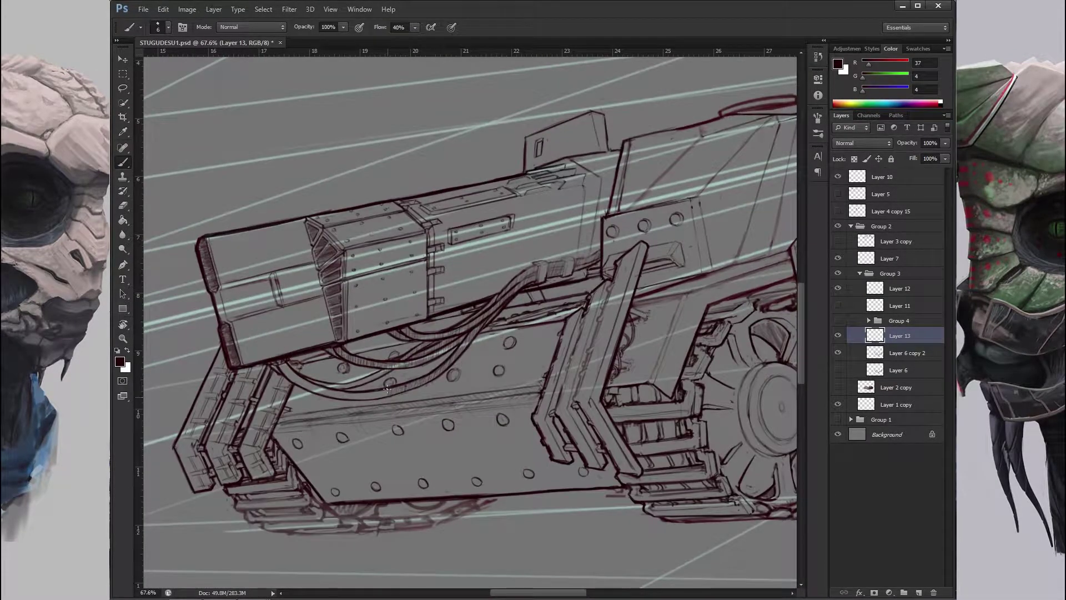
pyautogui.scroll(3, 383, 394)
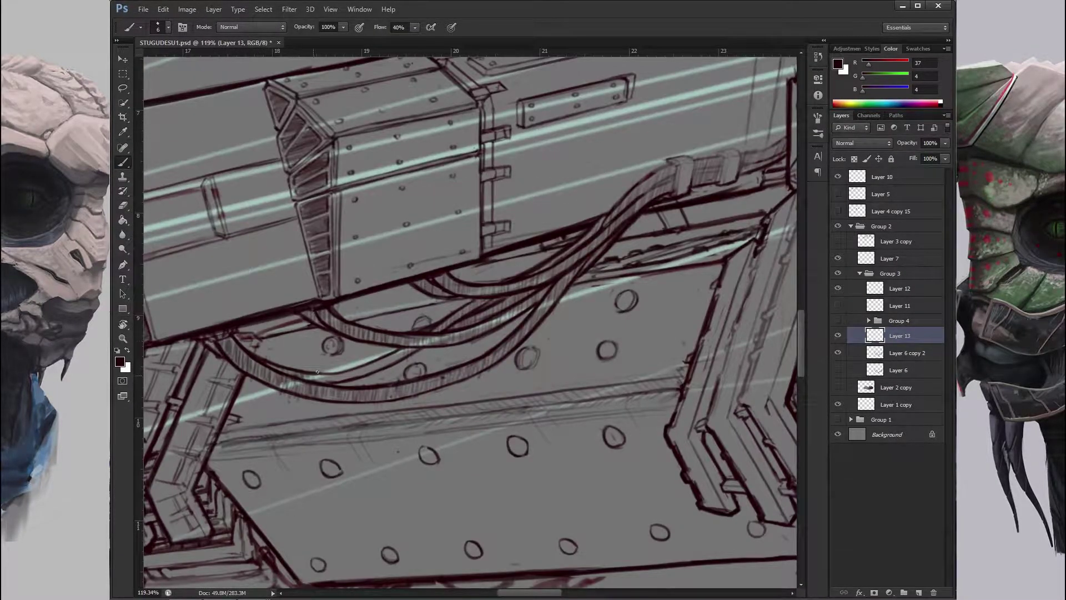
pyautogui.press('z')
pyautogui.scroll(-3, 380, 370)
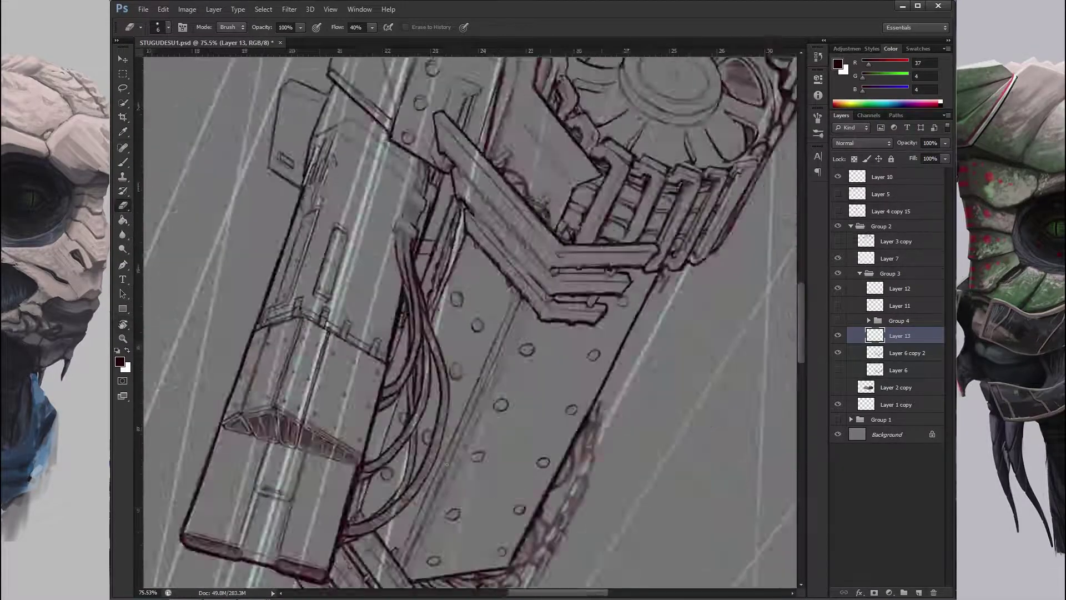
pyautogui.press('b')
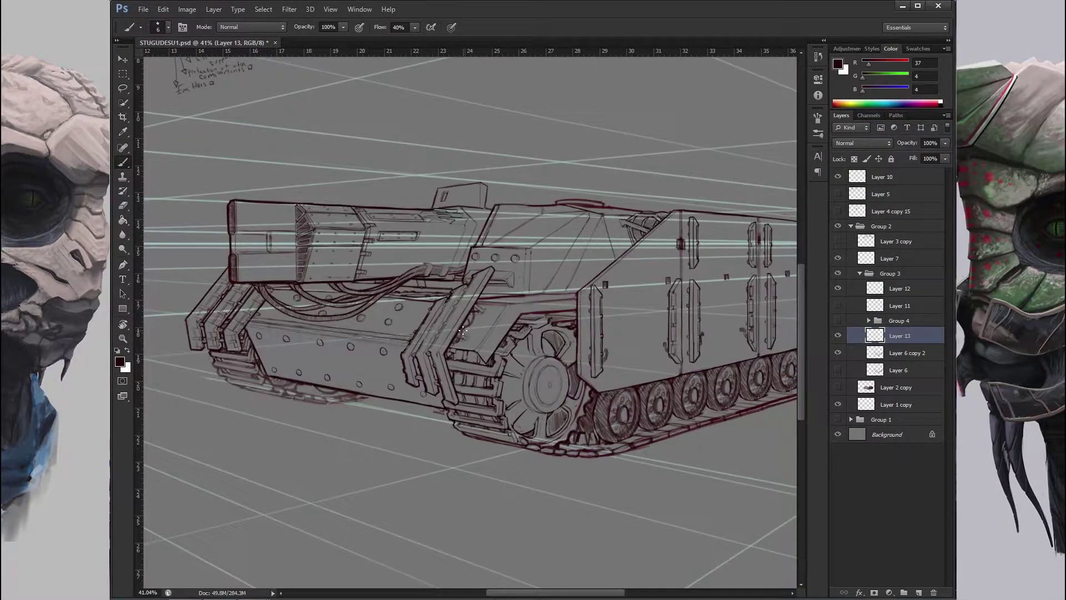
# Hatch shading onto the gun housing around the vent slots and the cable clamps.
pyautogui.scroll(3, 494, 361)
pyautogui.press('r')
pyautogui.moveTo(476, 286); pyautogui.dragTo(511, 356)
pyautogui.moveTo(418, 420); pyautogui.dragTo(365, 287)
pyautogui.moveTo(431, 375); pyautogui.dragTo(359, 283)
pyautogui.moveTo(372, 470); pyautogui.dragTo(399, 239)
pyautogui.press('r')
pyautogui.scroll(-3, 388, 244)
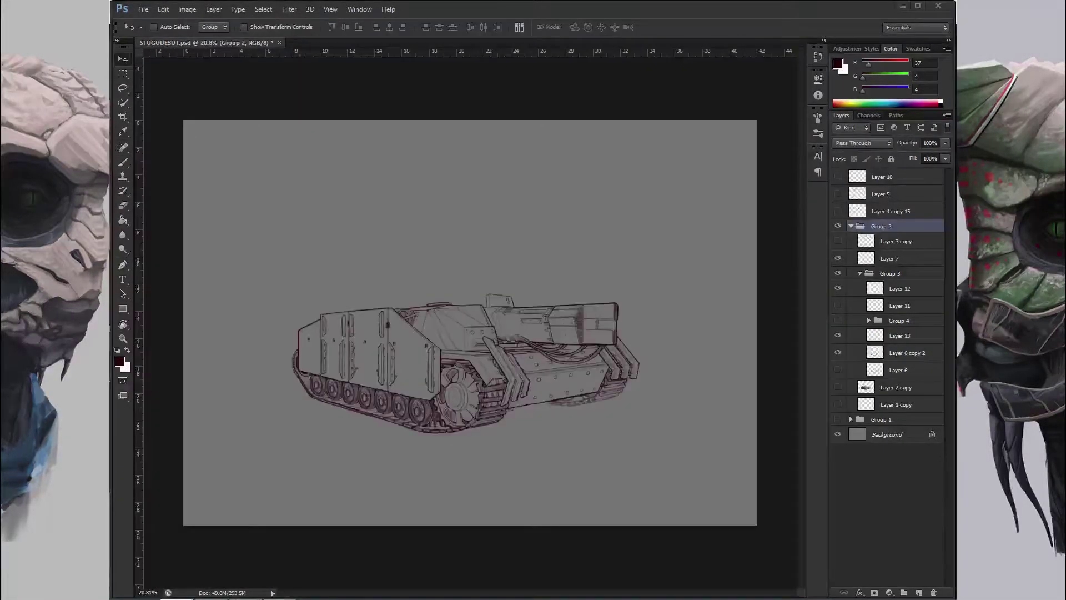